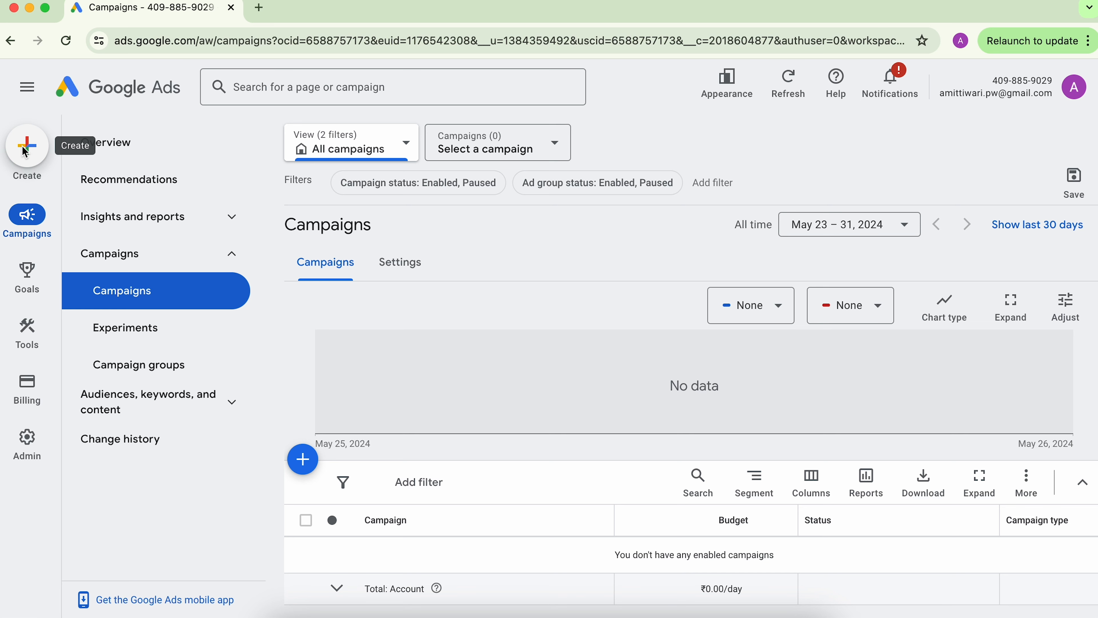
- Start a new campaign and choose to create it without a goal's guidance
{"action": "left_click", "coordinate": [25, 151]}
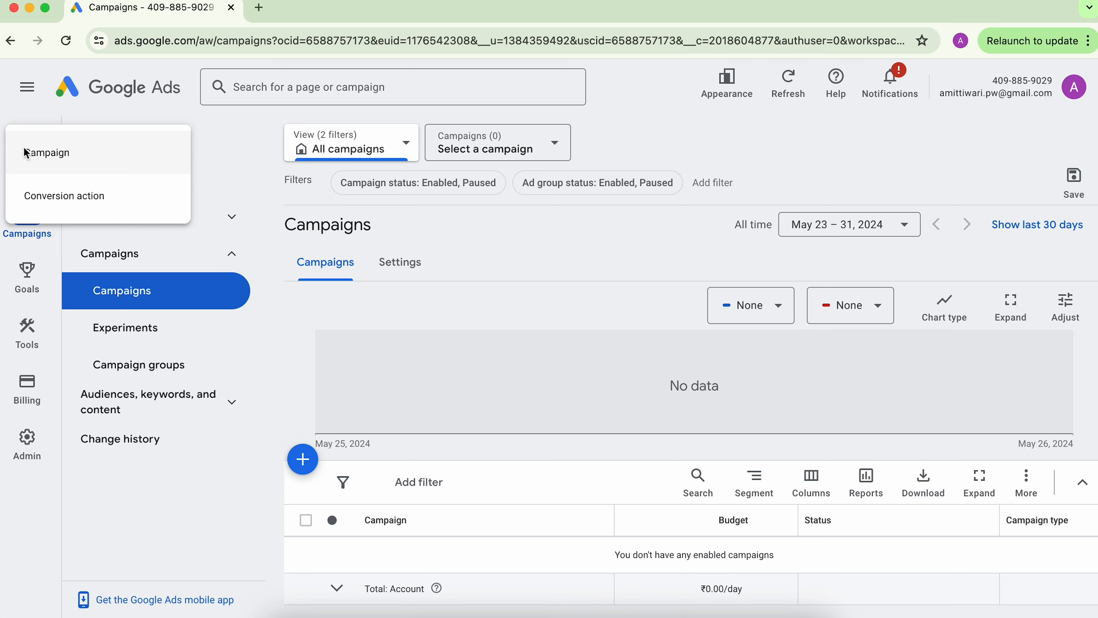
{"action": "left_click", "coordinate": [68, 161]}
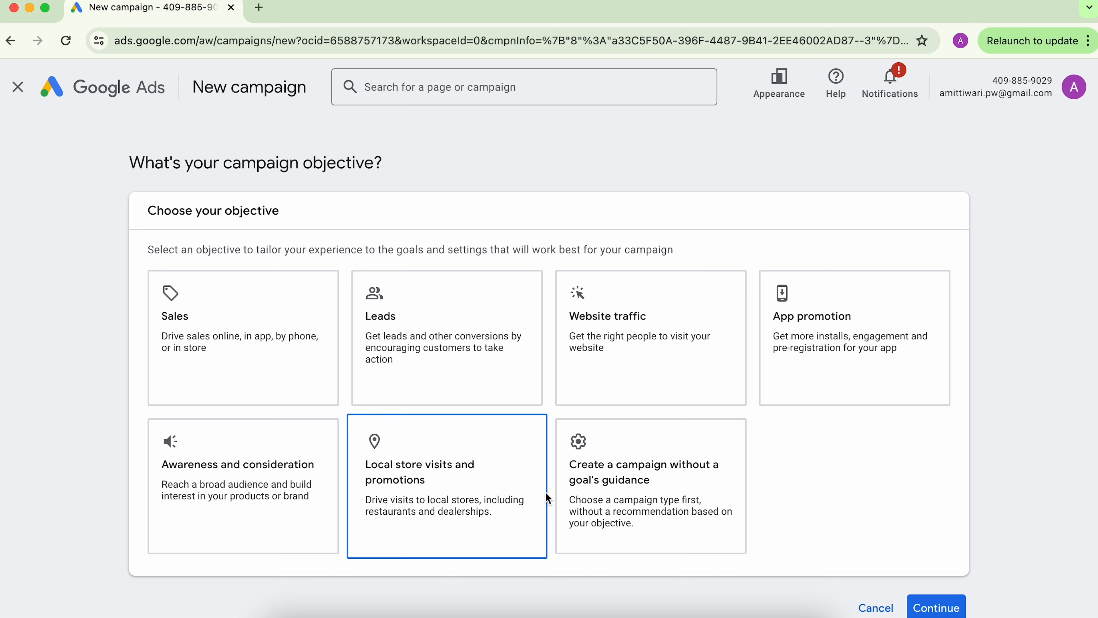
{"action": "left_click", "coordinate": [604, 480]}
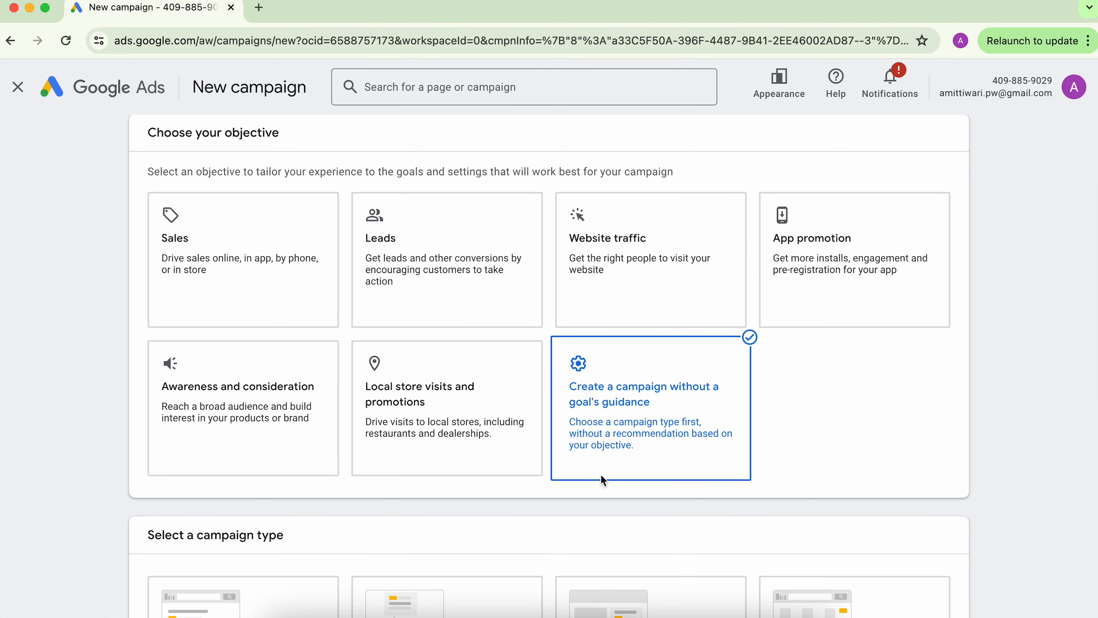
- Choose Search as the campaign type after going over the other types on offer
{"action": "scroll", "coordinate": [37, 511], "scroll_direction": "down", "scroll_amount": 3}
{"action": "scroll", "coordinate": [34, 521], "scroll_direction": "down", "scroll_amount": 5}
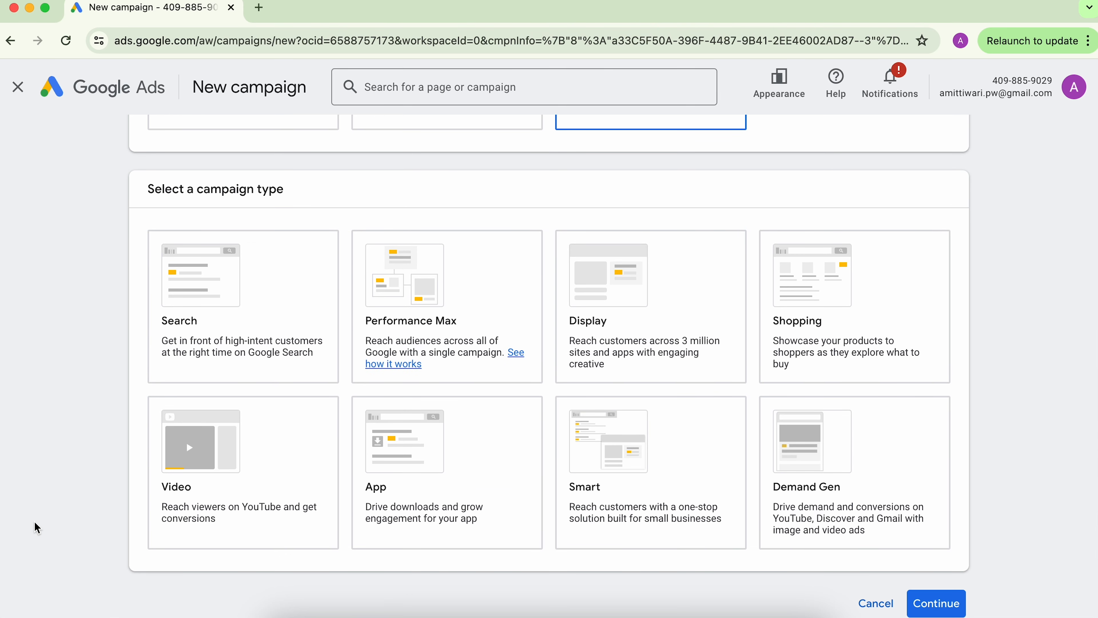
{"action": "left_click", "coordinate": [183, 365]}
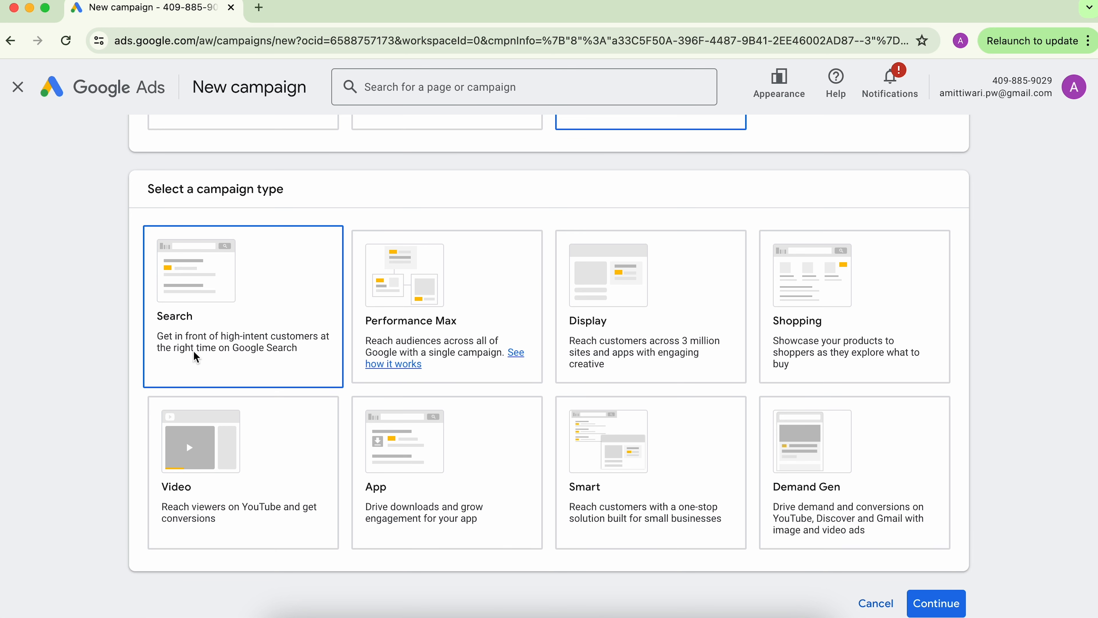
{"action": "left_click", "coordinate": [449, 290]}
{"action": "left_click", "coordinate": [635, 284]}
{"action": "left_click", "coordinate": [795, 280]}
{"action": "left_click", "coordinate": [197, 437]}
{"action": "left_click", "coordinate": [394, 425]}
{"action": "left_click", "coordinate": [649, 437]}
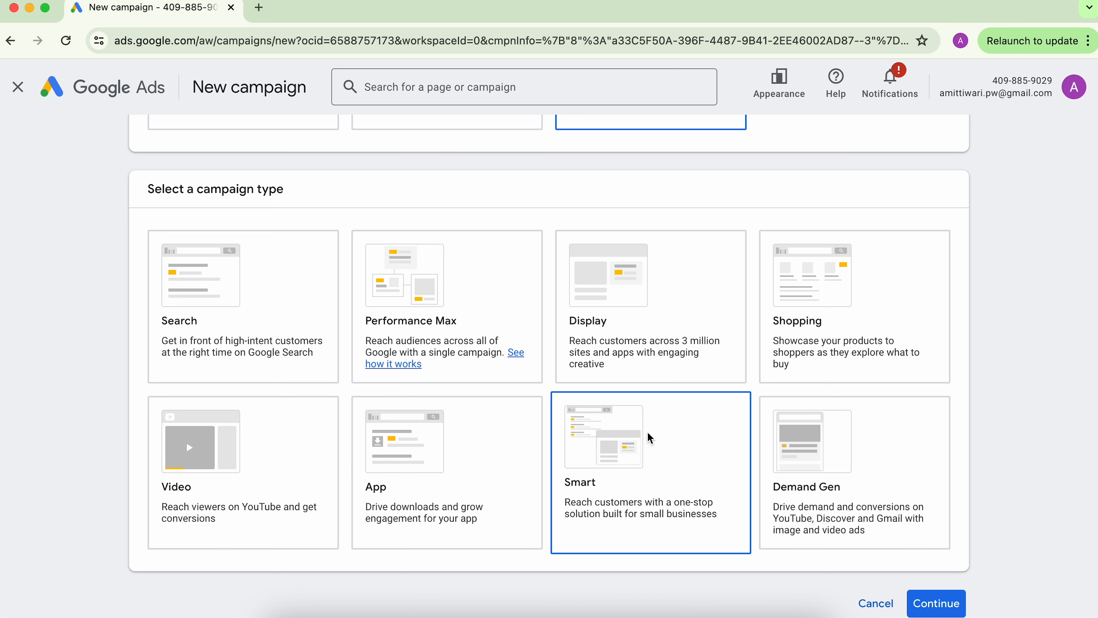
{"action": "left_click", "coordinate": [793, 458]}
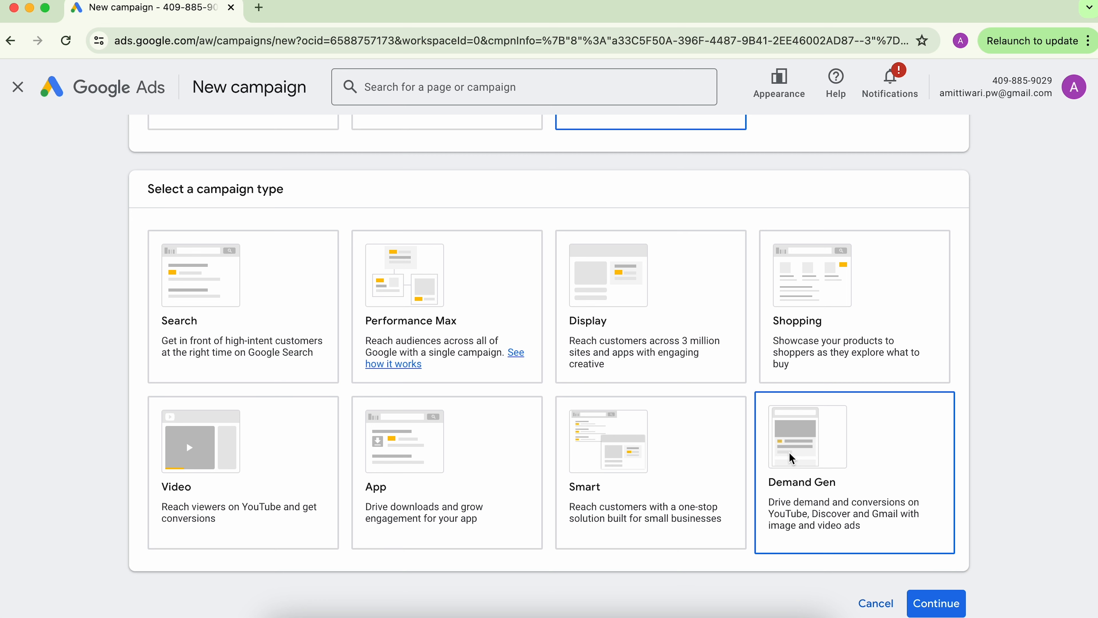
{"action": "left_click", "coordinate": [152, 338]}
- Select website visits as the result wanted from this campaign
{"action": "scroll", "coordinate": [191, 336], "scroll_direction": "down", "scroll_amount": 2}
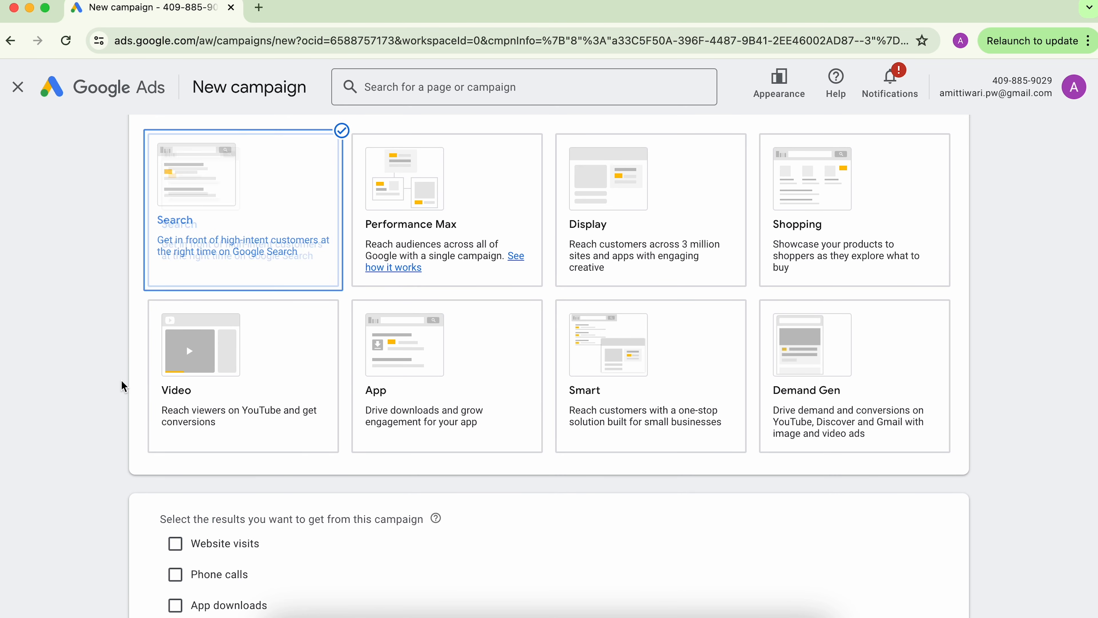
{"action": "scroll", "coordinate": [123, 385], "scroll_direction": "down", "scroll_amount": 3}
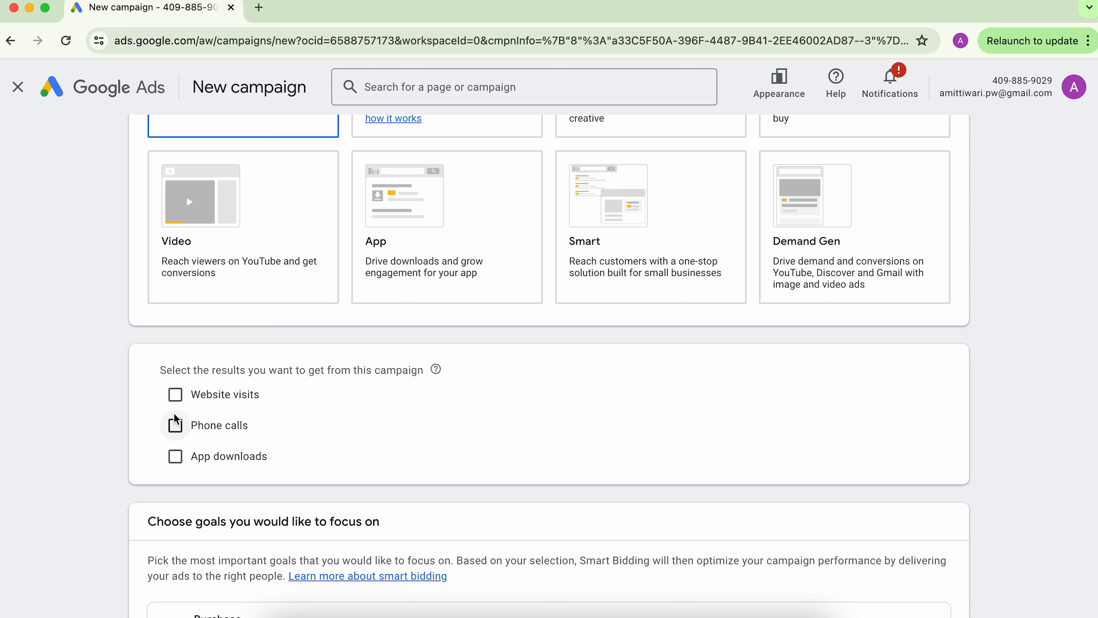
{"action": "left_click", "coordinate": [175, 395]}
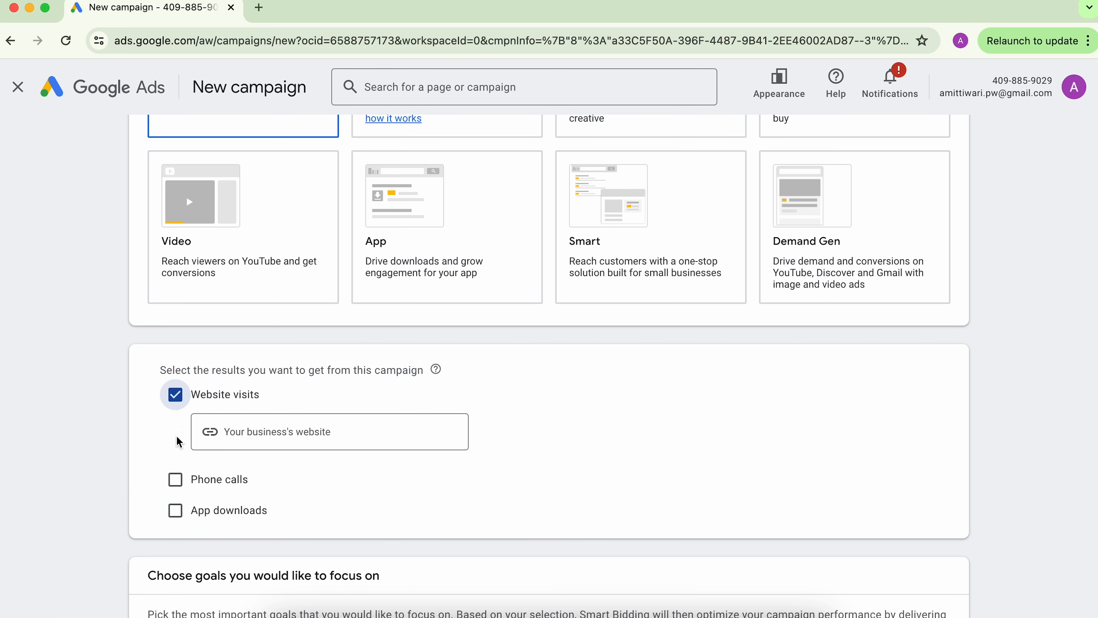
{"action": "left_click", "coordinate": [175, 479]}
{"action": "left_click", "coordinate": [175, 568]}
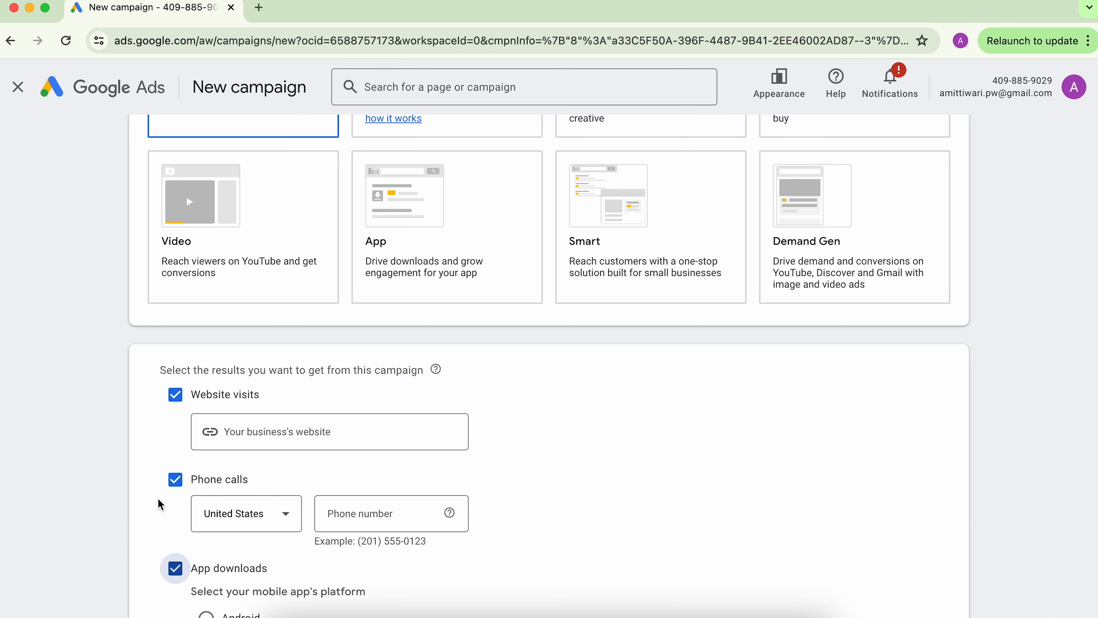
{"action": "left_click", "coordinate": [175, 568]}
{"action": "left_click", "coordinate": [175, 480]}
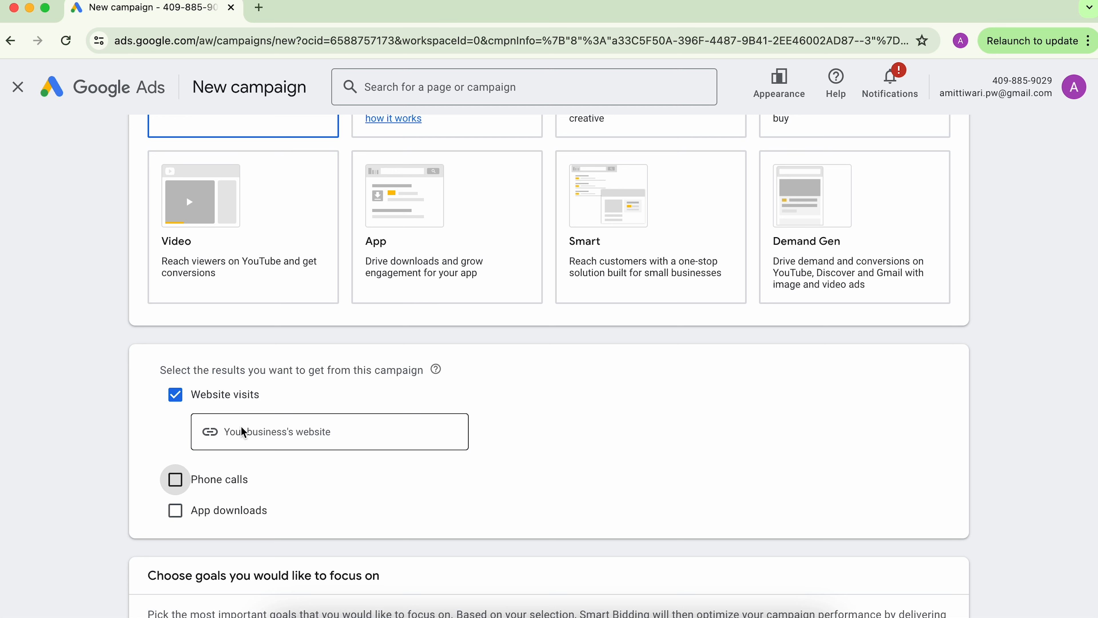
- Enter the business's website address for the website visits result
{"action": "left_click", "coordinate": [246, 439]}
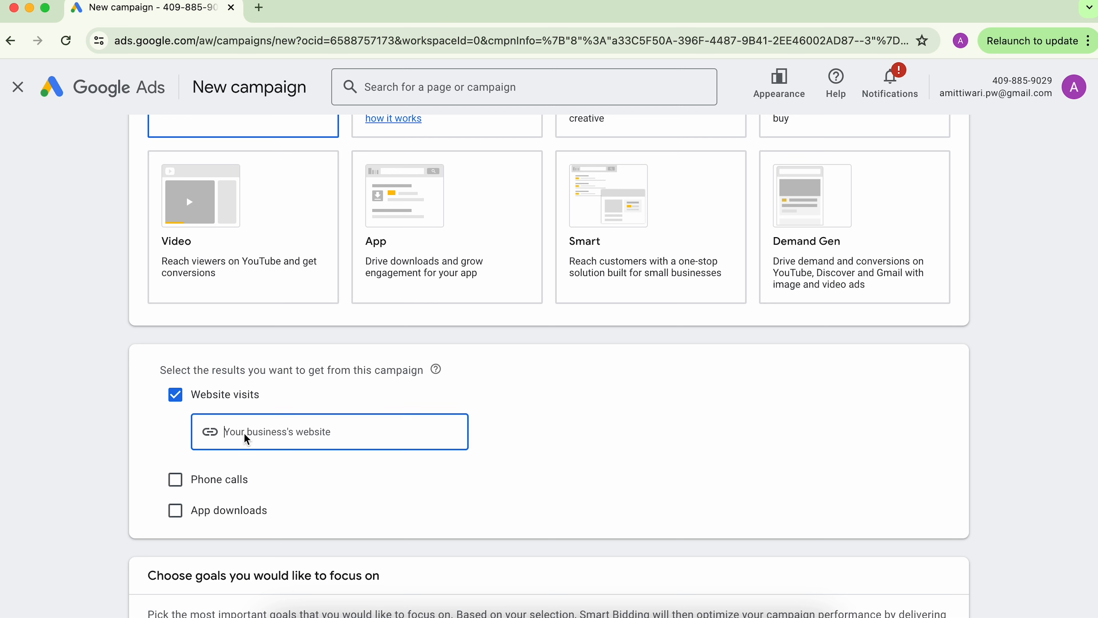
{"action": "type", "text": "https://aim.amittiwari.net/"}
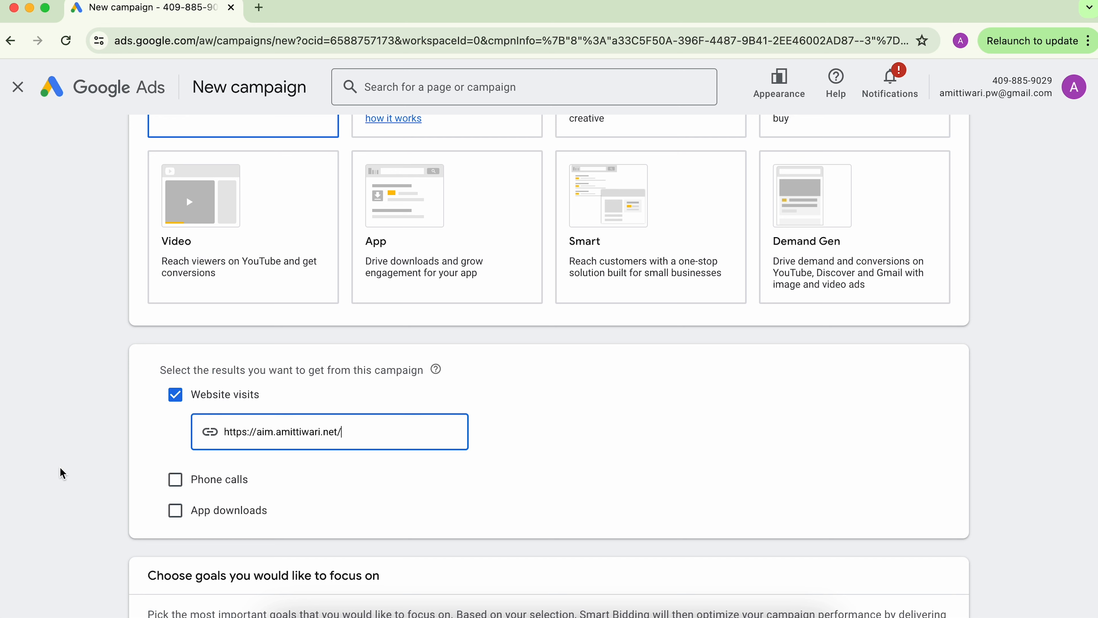
{"action": "left_click", "coordinate": [226, 370]}
- Examine the goals the campaign can focus on, expanding the list to include the additional sales and leads goals
{"action": "scroll", "coordinate": [199, 259], "scroll_direction": "up", "scroll_amount": 3}
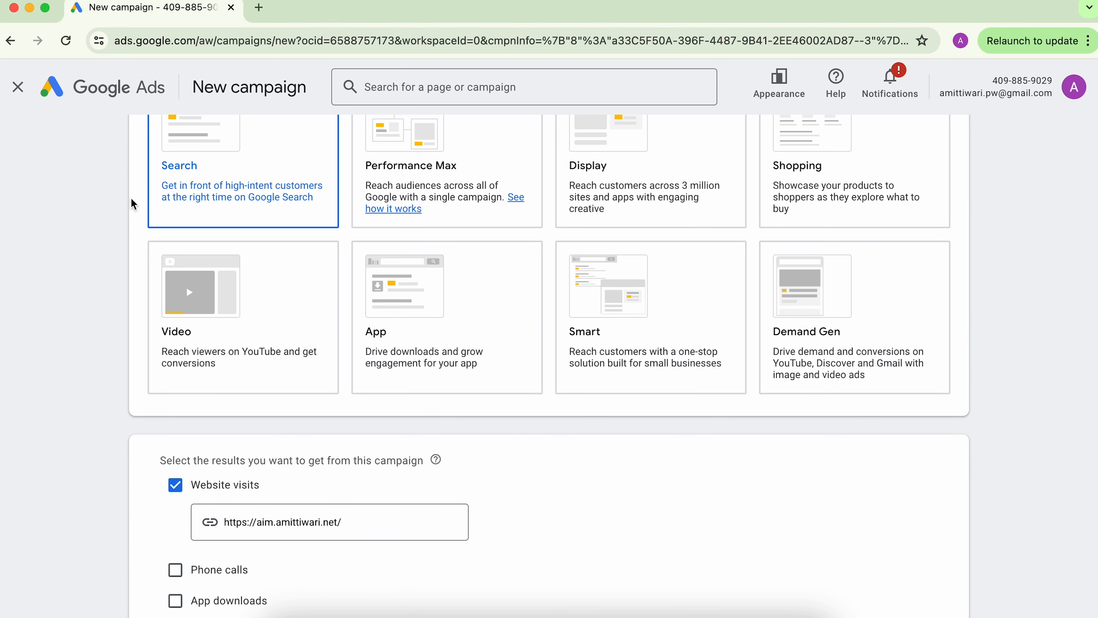
{"action": "scroll", "coordinate": [101, 306], "scroll_direction": "down", "scroll_amount": 3}
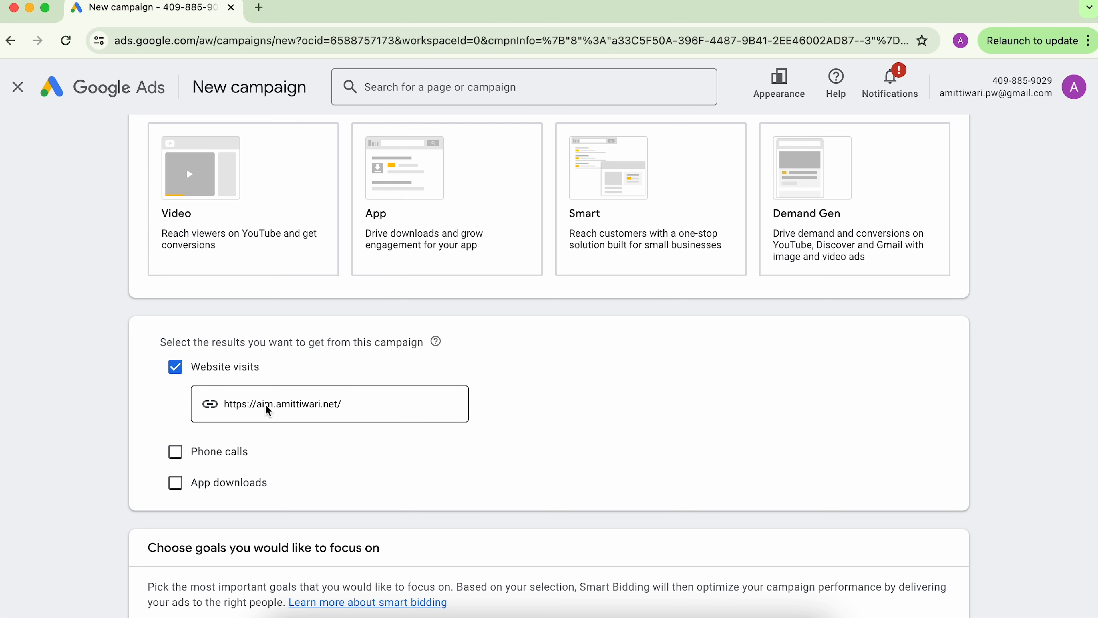
{"action": "scroll", "coordinate": [98, 434], "scroll_direction": "down", "scroll_amount": 3}
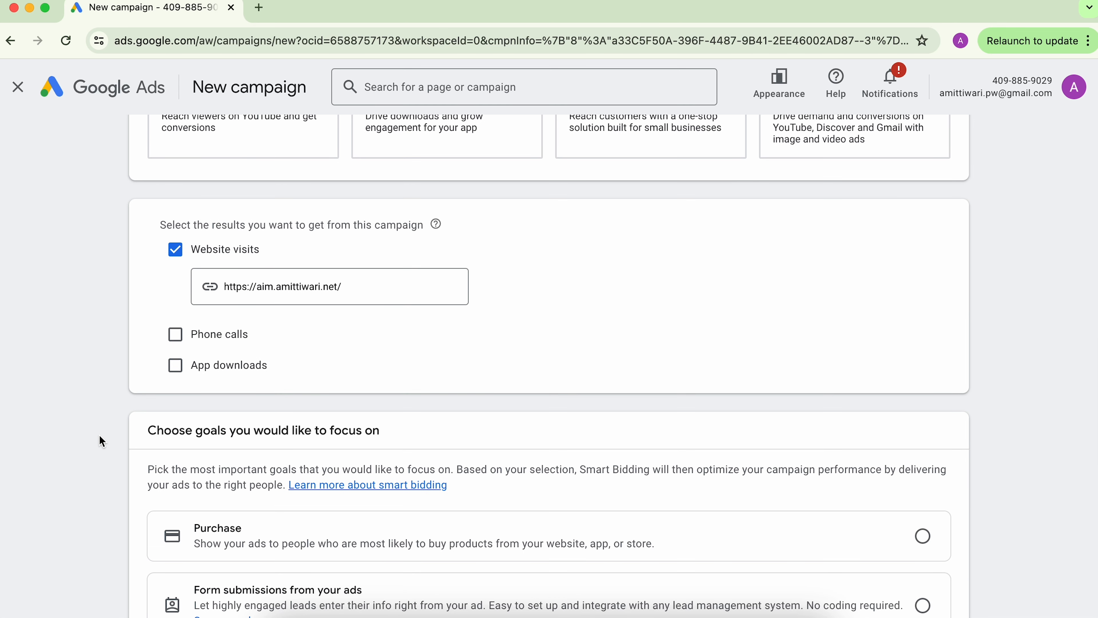
{"action": "scroll", "coordinate": [93, 392], "scroll_direction": "down", "scroll_amount": 2}
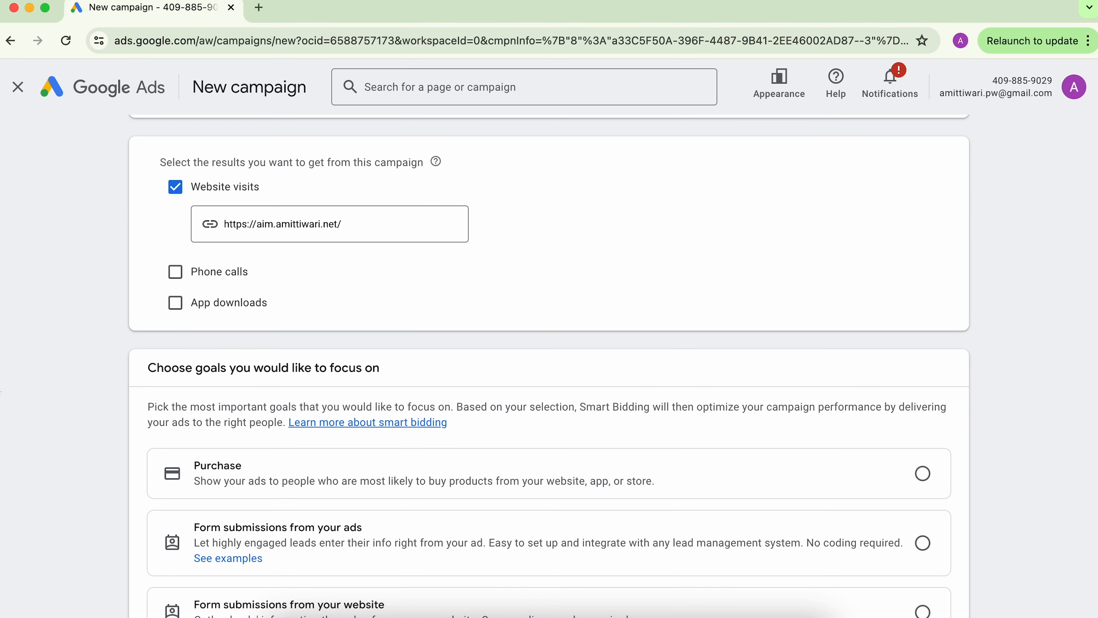
{"action": "scroll", "coordinate": [549, 365], "scroll_direction": "down", "scroll_amount": 3}
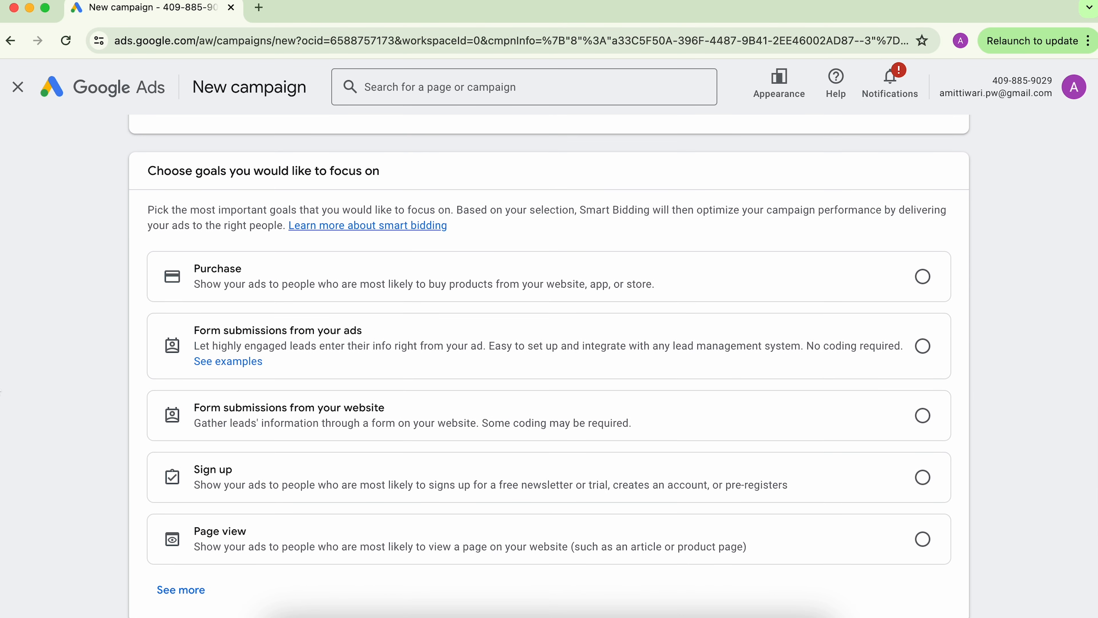
{"action": "scroll", "coordinate": [138, 214], "scroll_direction": "up", "scroll_amount": 2}
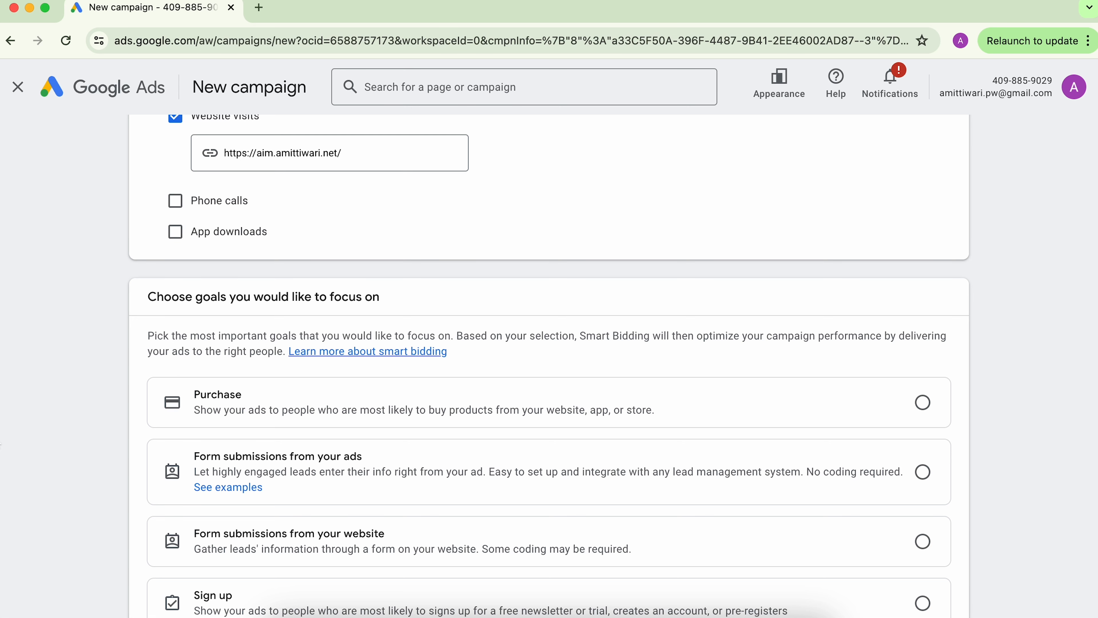
{"action": "scroll", "coordinate": [550, 363], "scroll_direction": "down", "scroll_amount": 2}
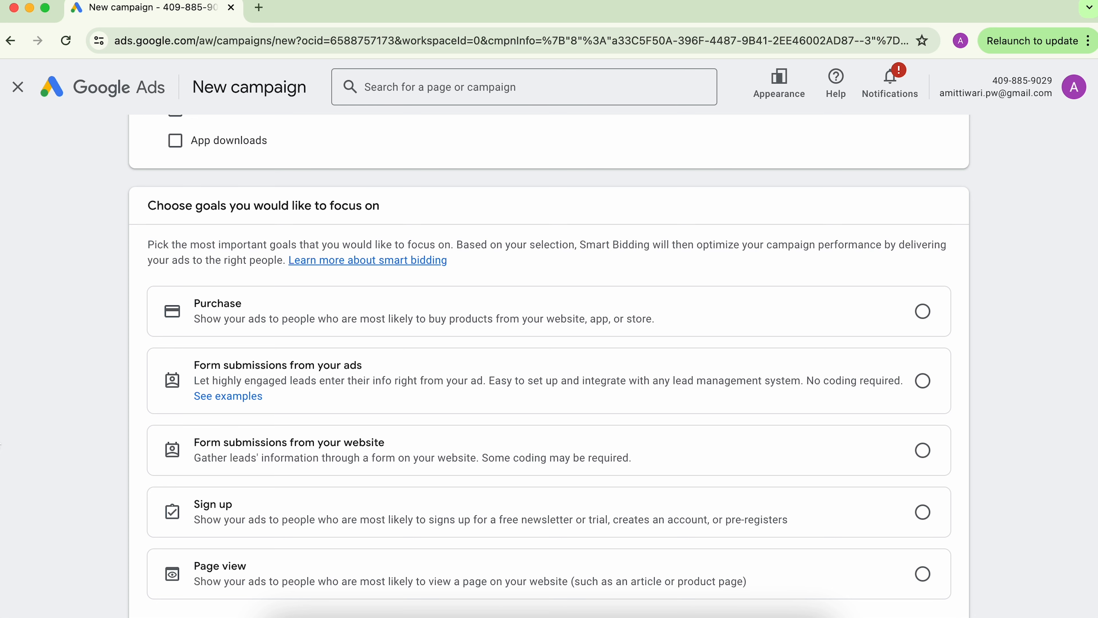
{"action": "scroll", "coordinate": [549, 365], "scroll_direction": "down", "scroll_amount": 1}
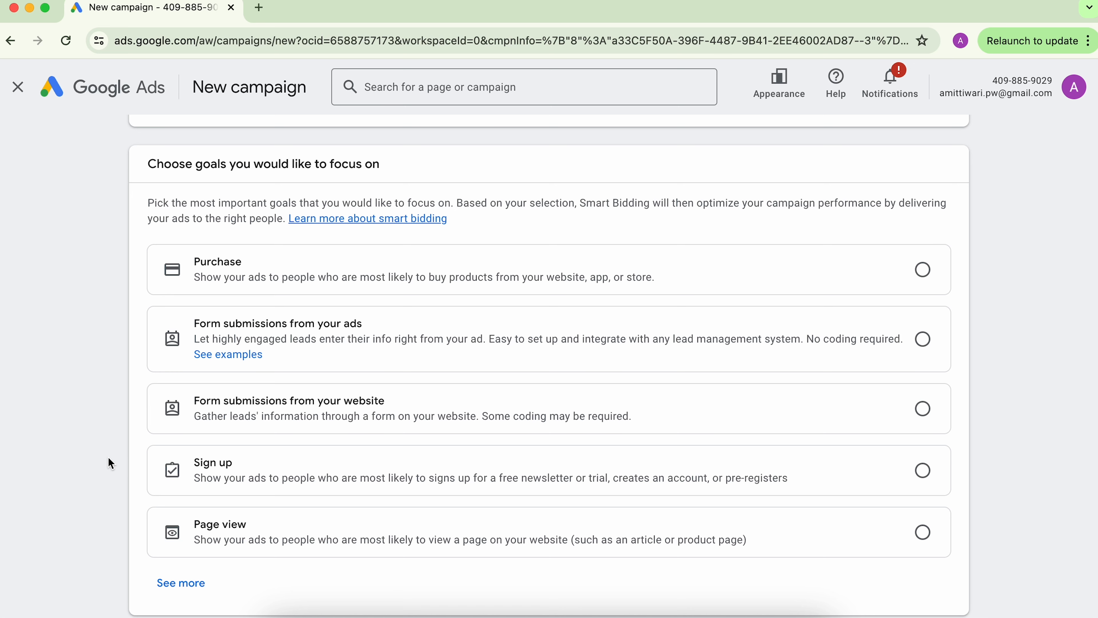
{"action": "scroll", "coordinate": [77, 516], "scroll_direction": "down", "scroll_amount": 2}
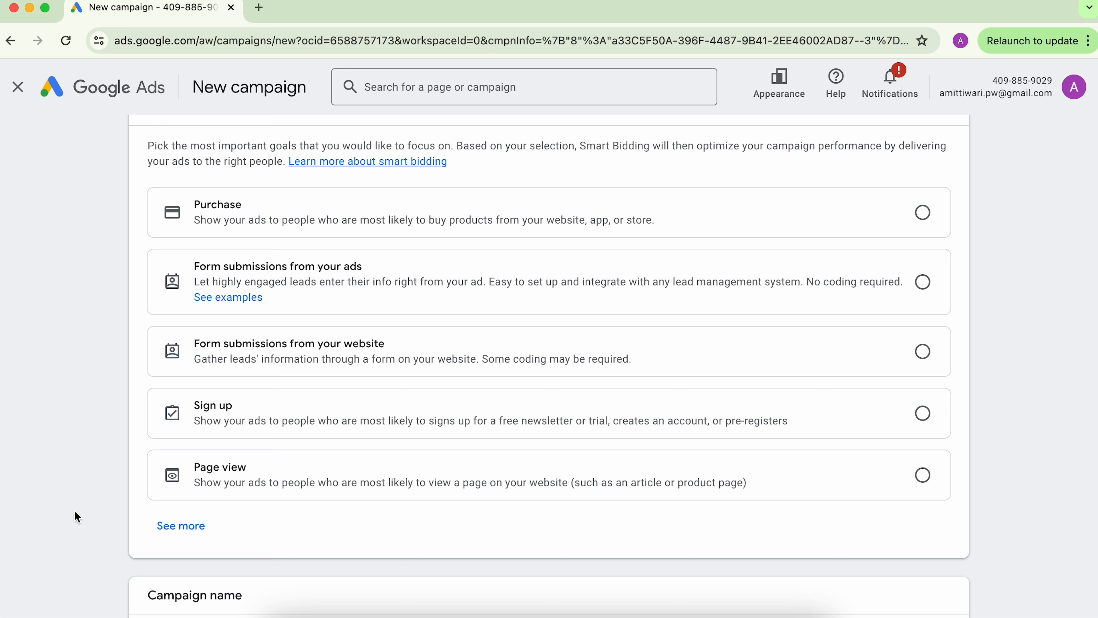
{"action": "left_click", "coordinate": [160, 525]}
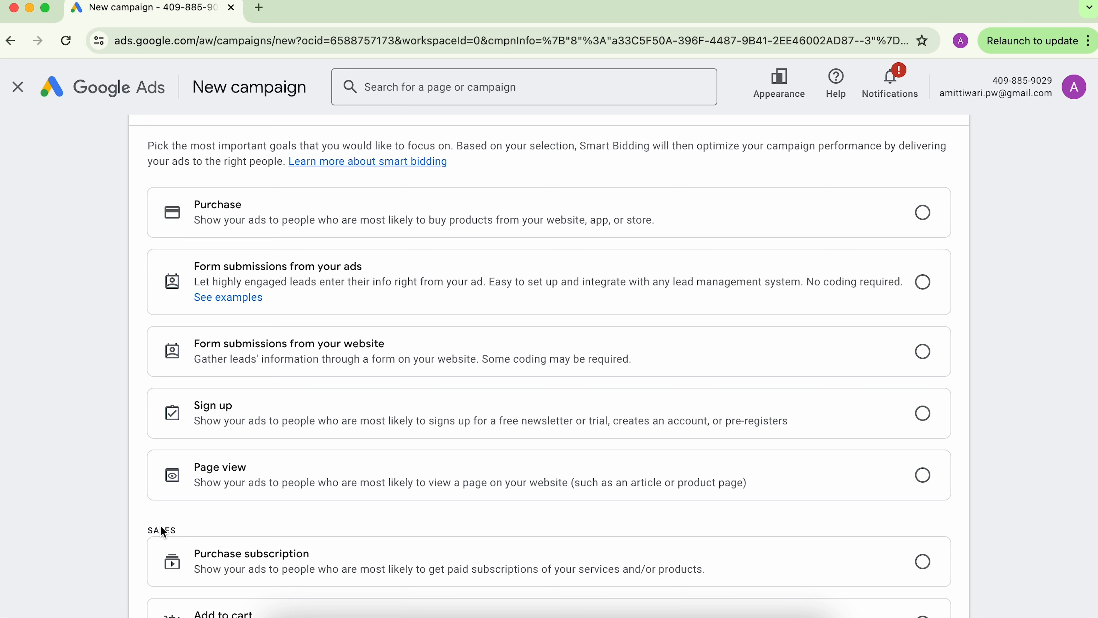
{"action": "scroll", "coordinate": [41, 492], "scroll_direction": "down", "scroll_amount": 6}
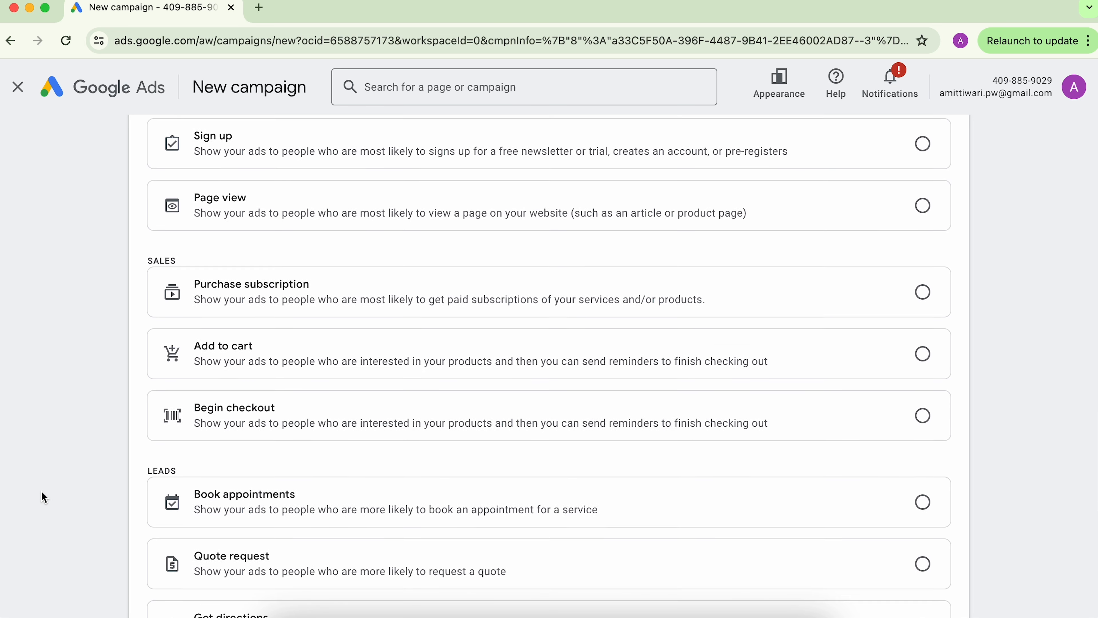
{"action": "scroll", "coordinate": [41, 491], "scroll_direction": "down", "scroll_amount": 1}
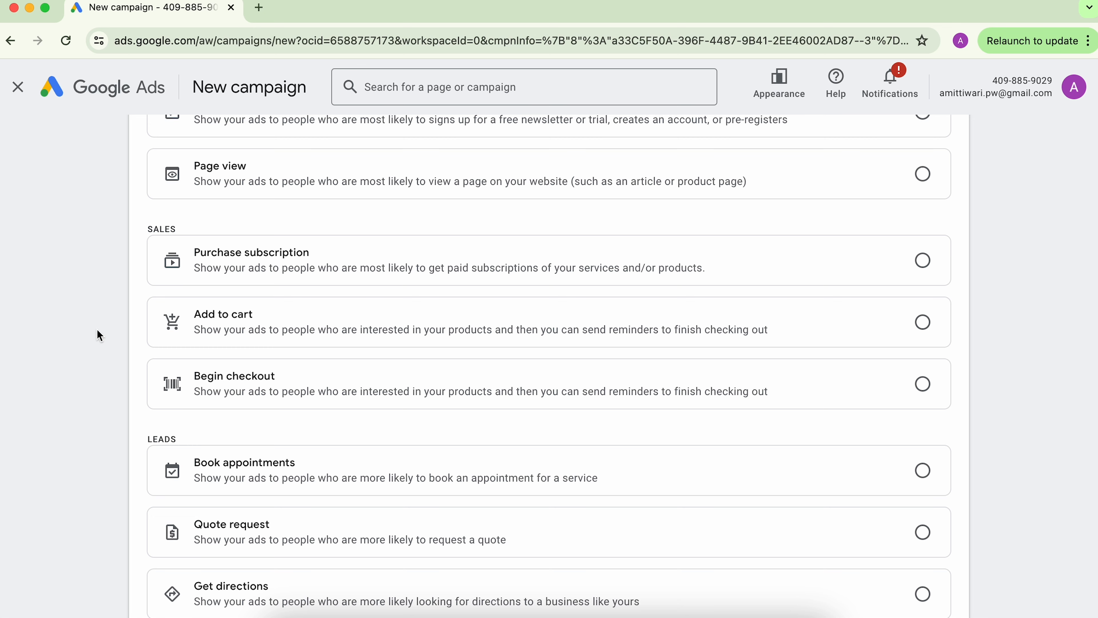
{"action": "scroll", "coordinate": [121, 385], "scroll_direction": "down", "scroll_amount": 4}
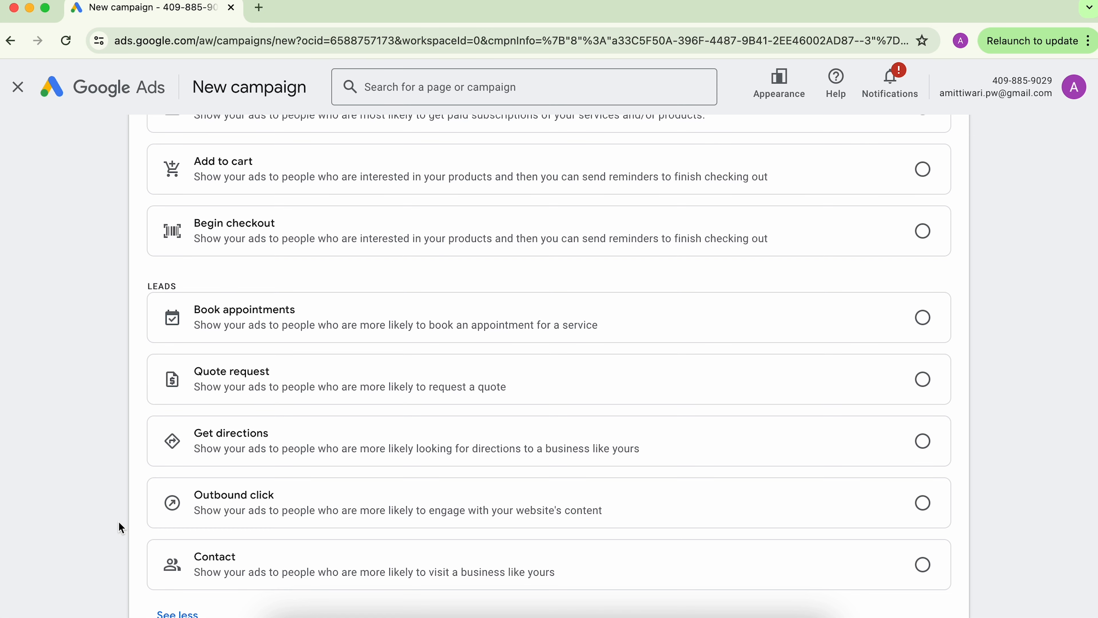
{"action": "scroll", "coordinate": [119, 522], "scroll_direction": "down", "scroll_amount": 3}
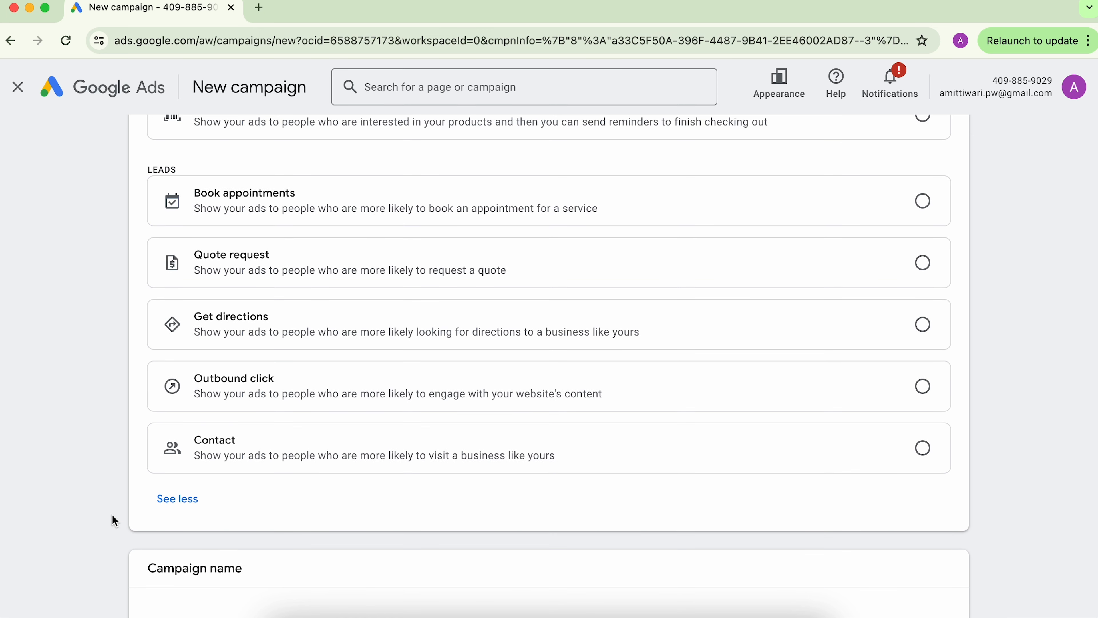
- Choose Purchase as the goal for the campaign to focus on
{"action": "scroll", "coordinate": [85, 337], "scroll_direction": "up", "scroll_amount": 10}
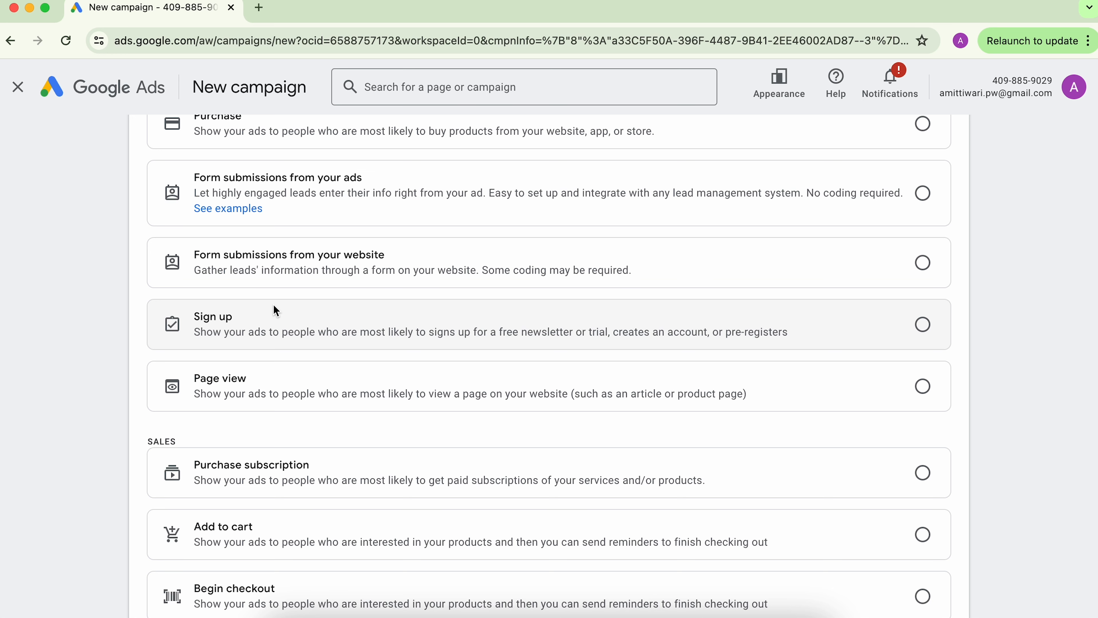
{"action": "scroll", "coordinate": [125, 277], "scroll_direction": "up", "scroll_amount": 2}
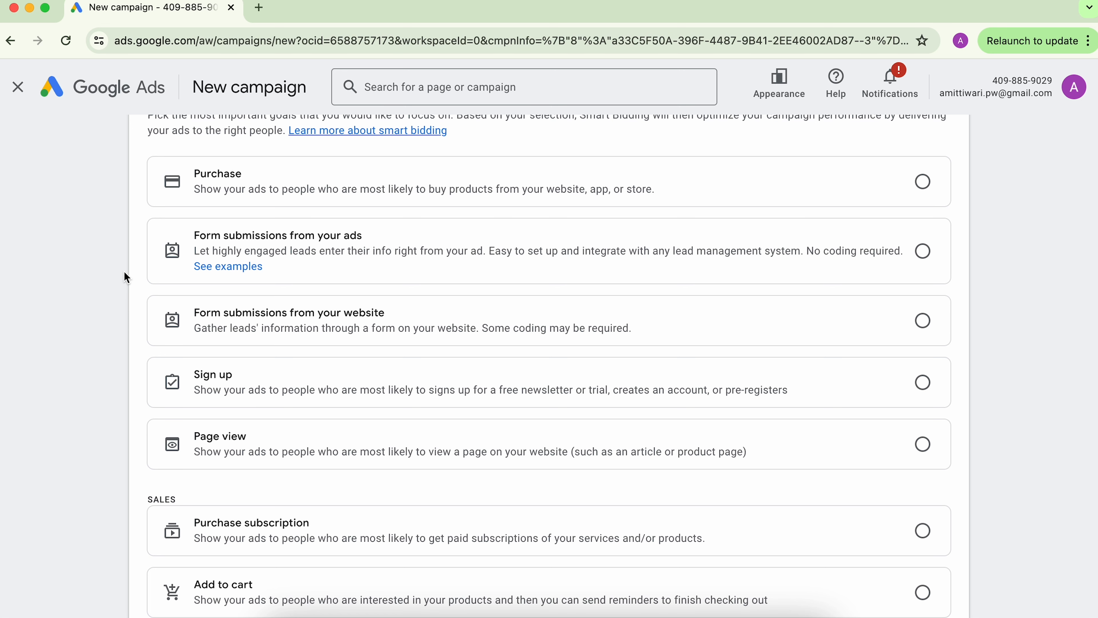
{"action": "left_click", "coordinate": [395, 187]}
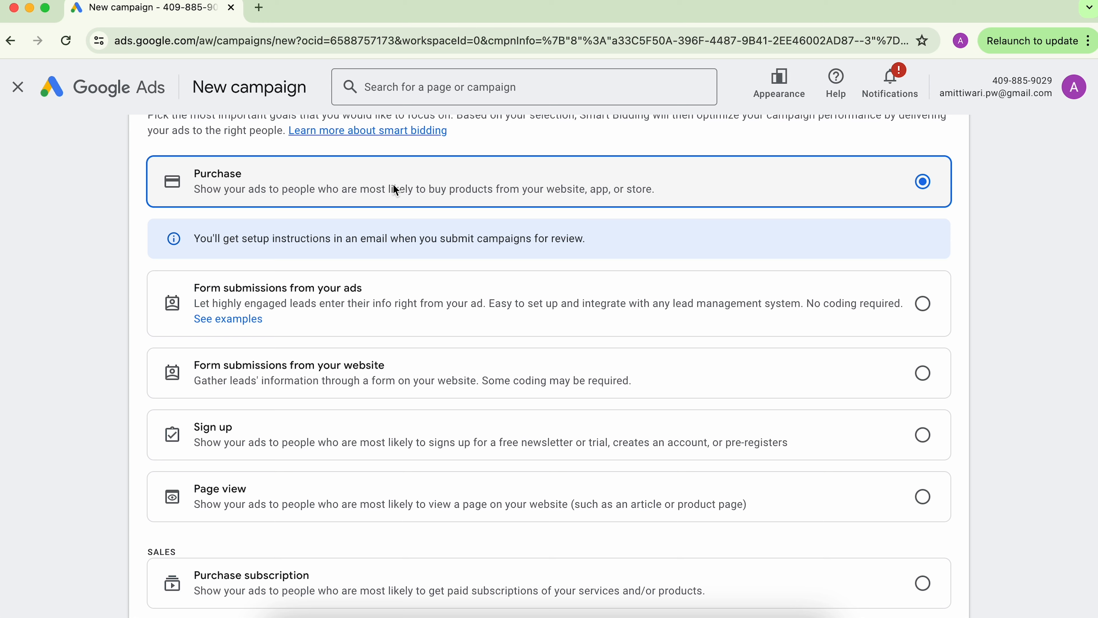
- Replace the default campaign name with Tutorial_01
{"action": "scroll", "coordinate": [116, 345], "scroll_direction": "down", "scroll_amount": 15}
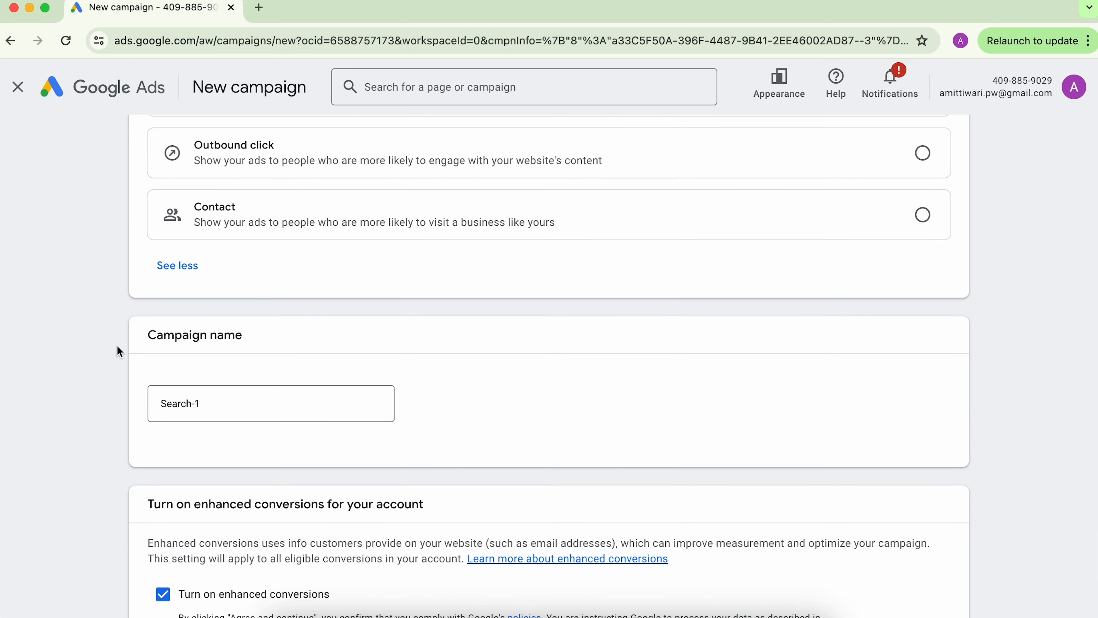
{"action": "left_click", "coordinate": [219, 335]}
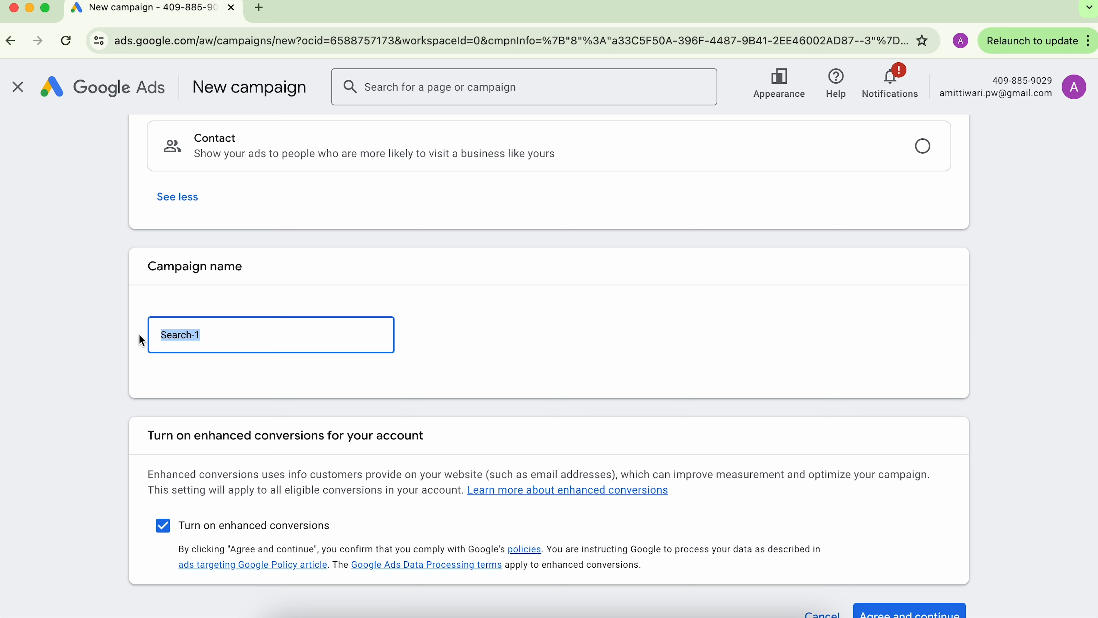
{"action": "type", "text": "Tutorial_01"}
{"action": "scroll", "coordinate": [146, 469], "scroll_direction": "down", "scroll_amount": 2}
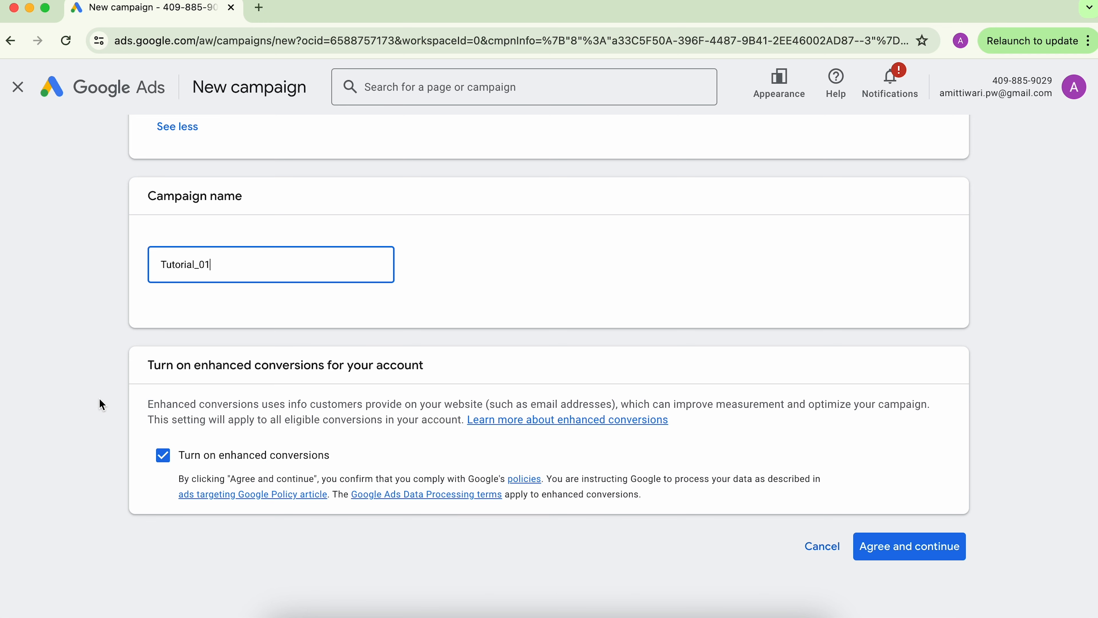
{"action": "scroll", "coordinate": [102, 404], "scroll_direction": "up", "scroll_amount": 15}
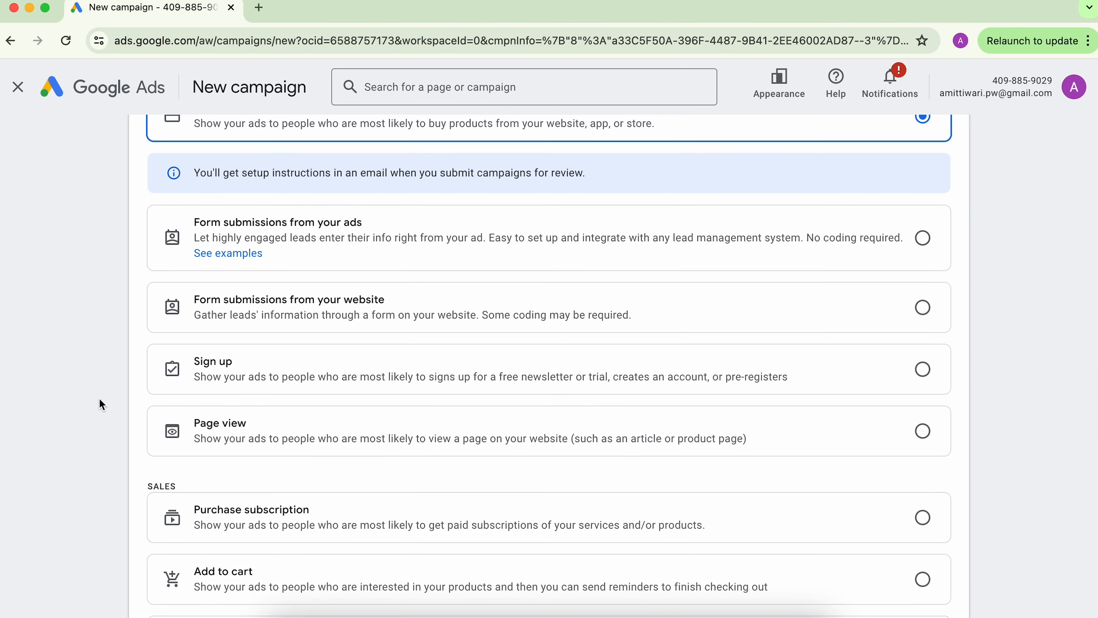
- Agree to continue with enhanced conversions turned on and set the campaign's bidding focus to Clicks
{"action": "scroll", "coordinate": [102, 405], "scroll_direction": "up", "scroll_amount": 2}
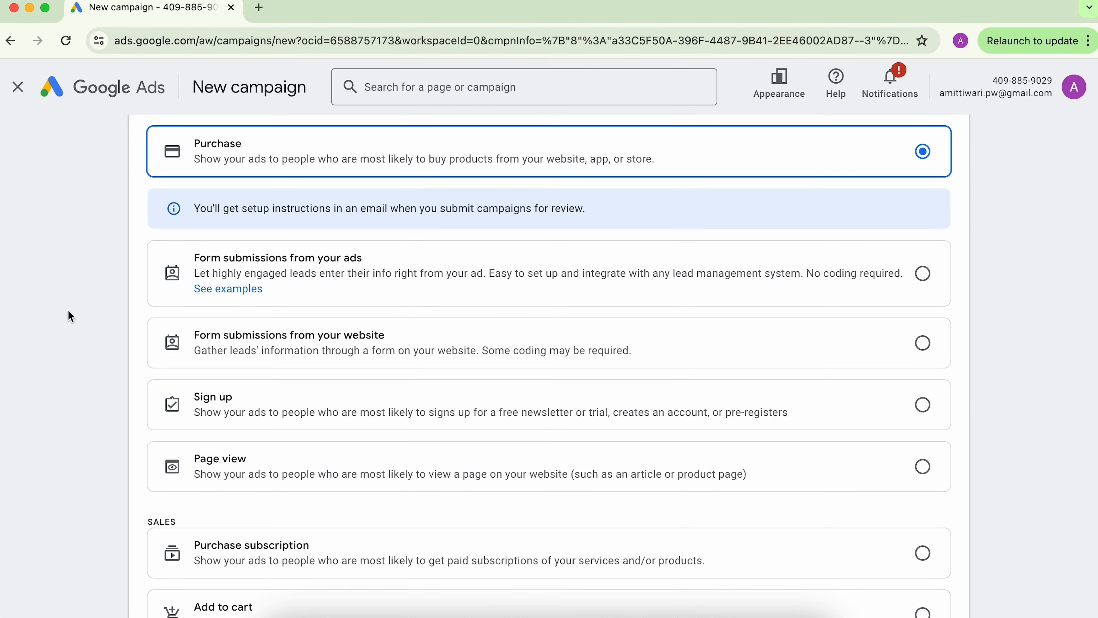
{"action": "scroll", "coordinate": [49, 380], "scroll_direction": "down", "scroll_amount": 15}
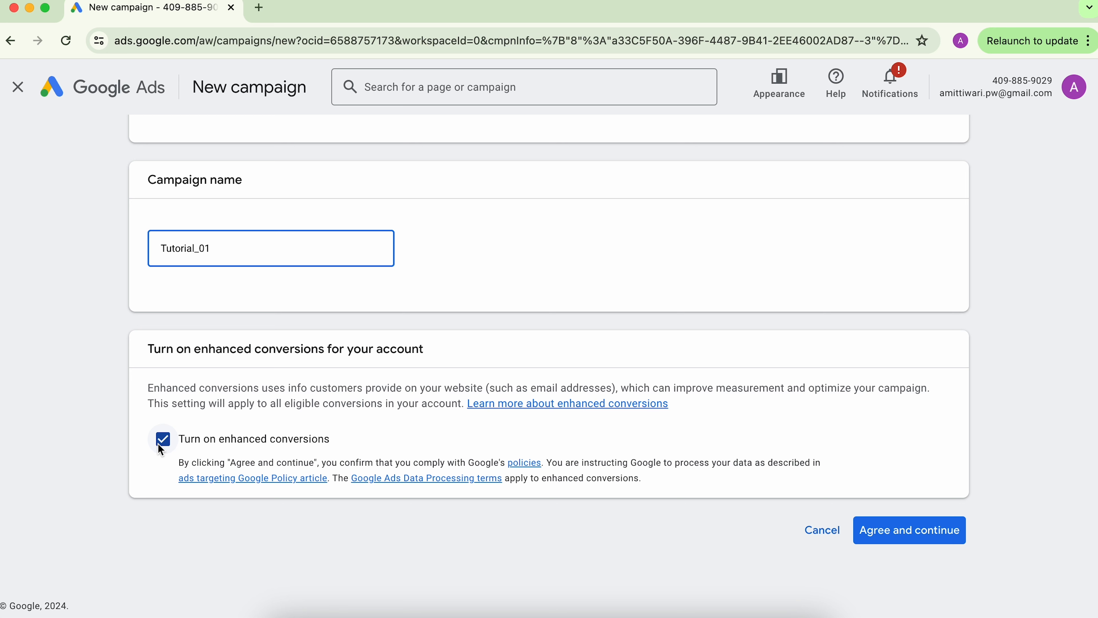
{"action": "left_click", "coordinate": [900, 534]}
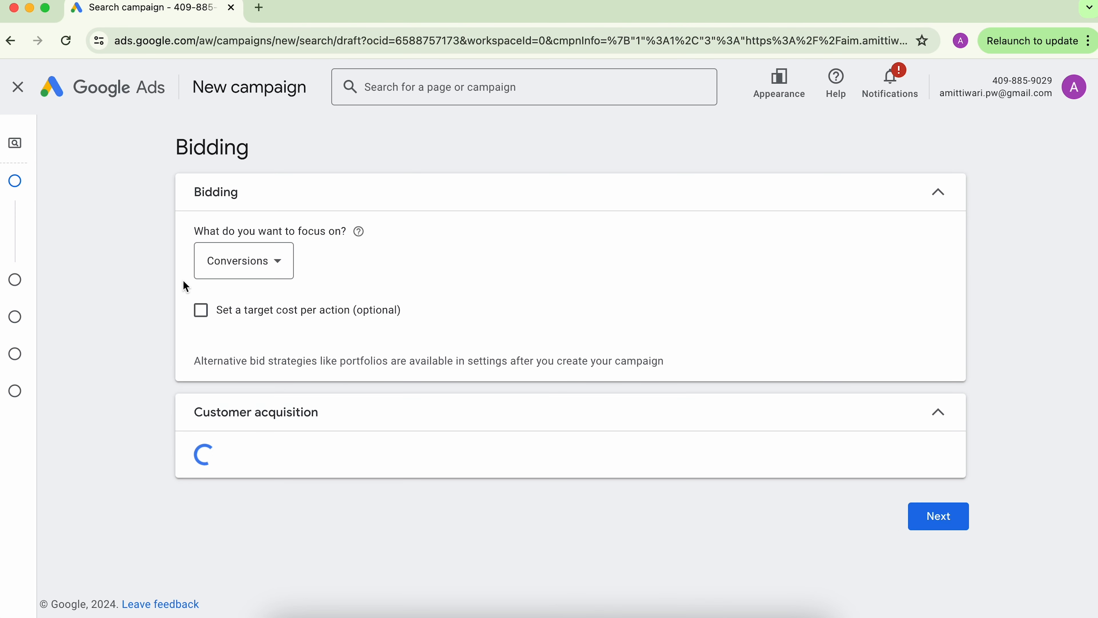
{"action": "left_click", "coordinate": [245, 261]}
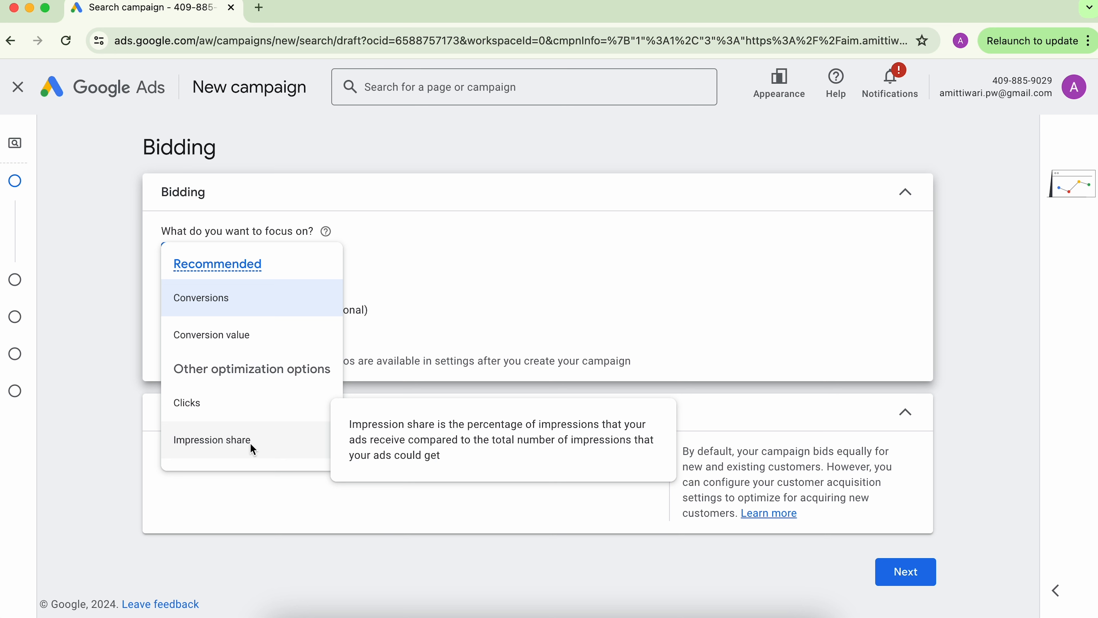
{"action": "left_click", "coordinate": [199, 402]}
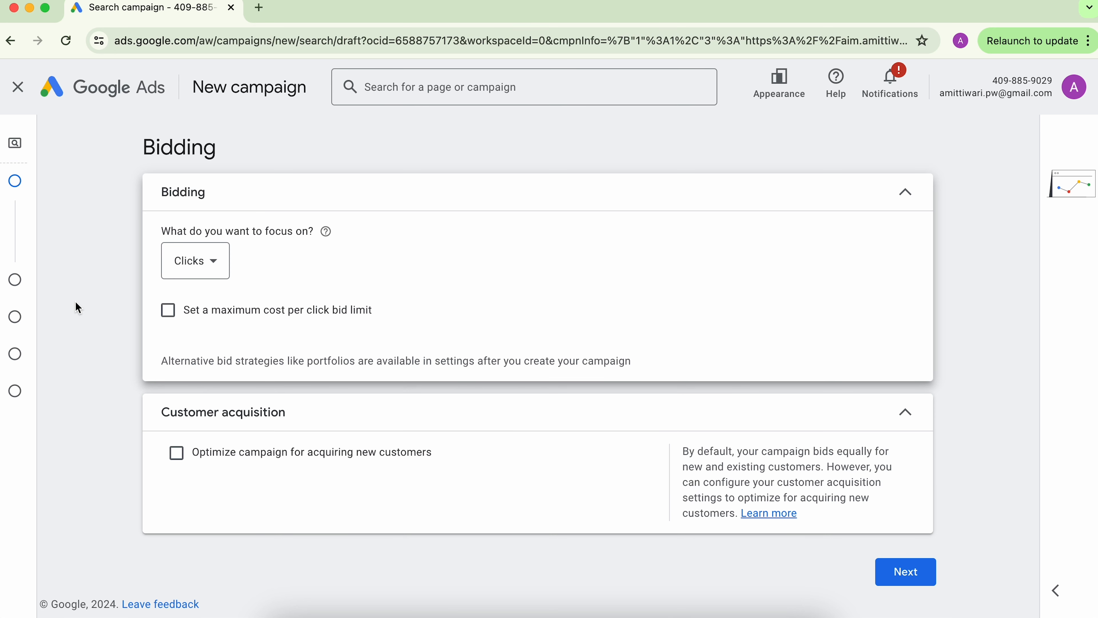
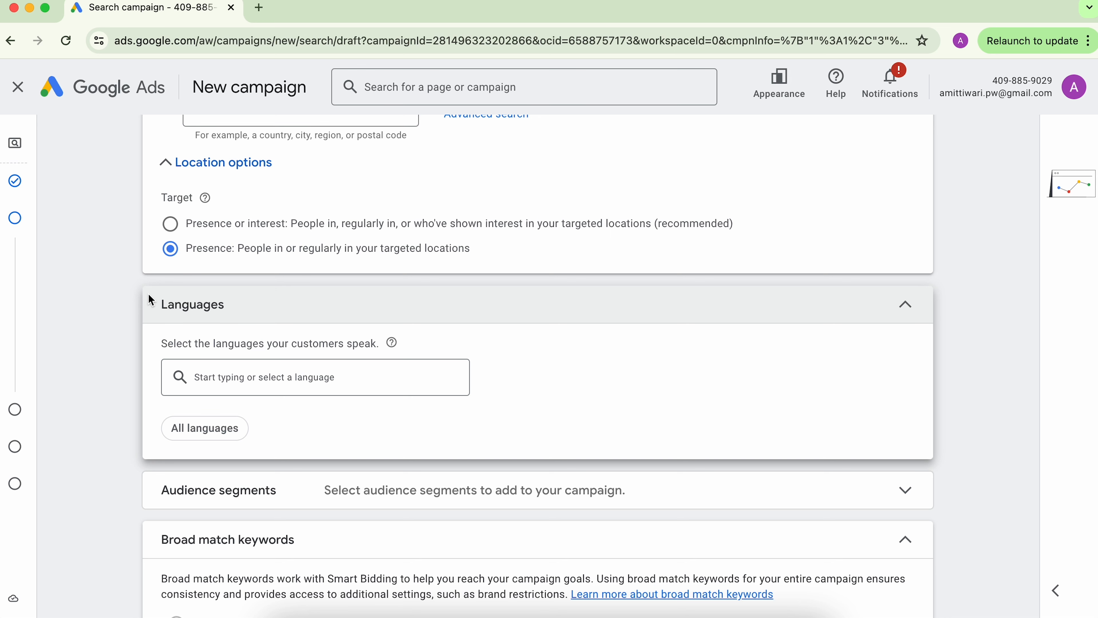
- Add German to the languages the customers speak and remove it again
{"action": "scroll", "coordinate": [150, 299], "scroll_direction": "up", "scroll_amount": 5}
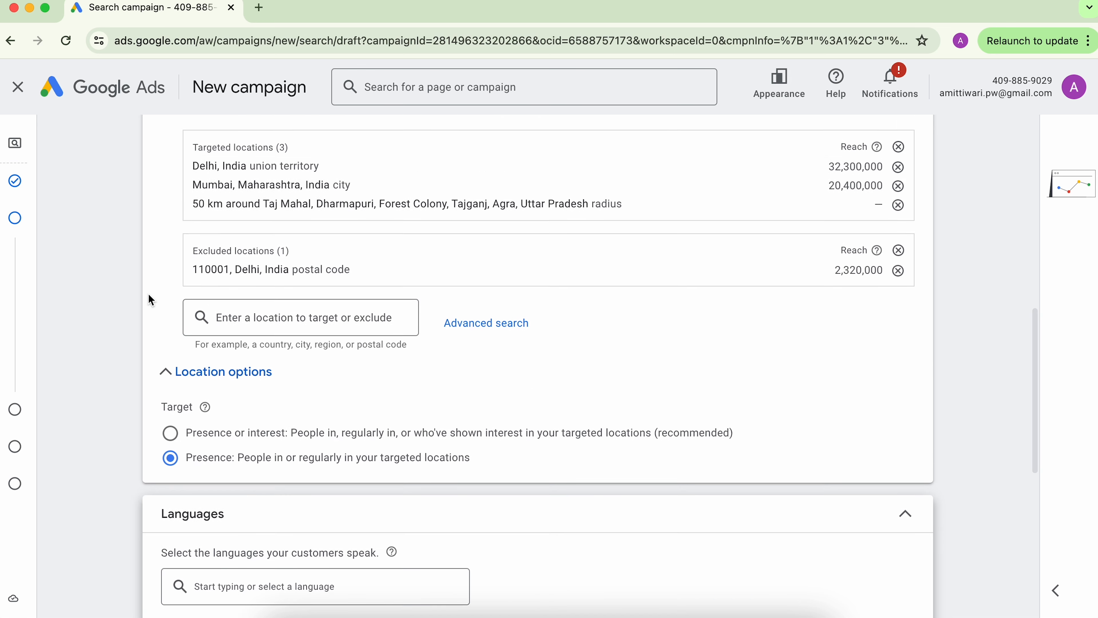
{"action": "scroll", "coordinate": [147, 298], "scroll_direction": "down", "scroll_amount": 2}
{"action": "left_click", "coordinate": [275, 500]}
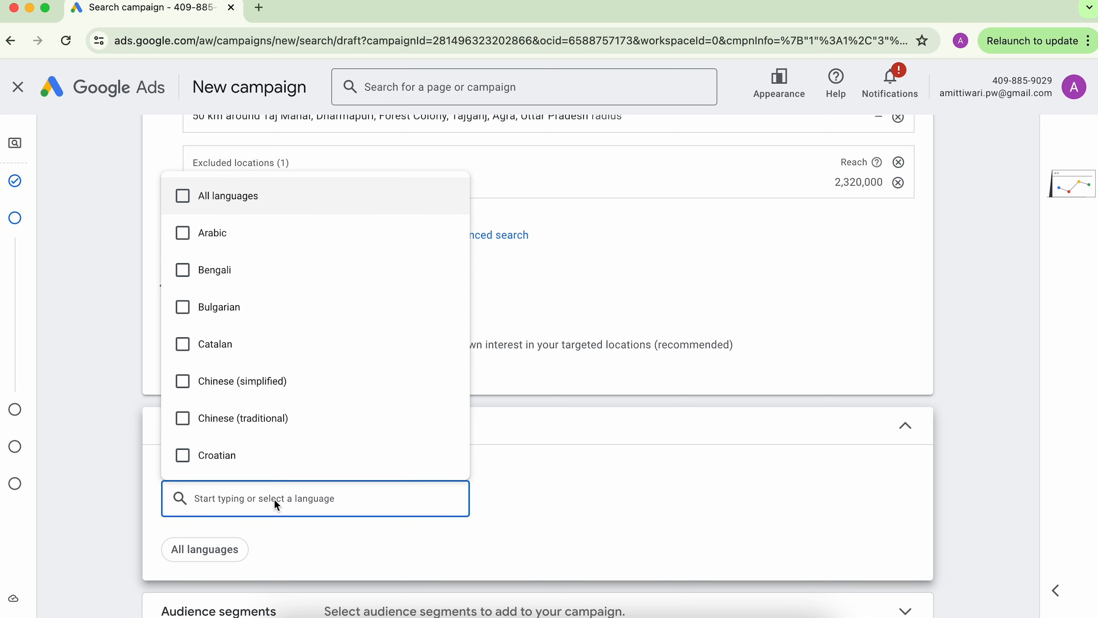
{"action": "type", "text": "germ"}
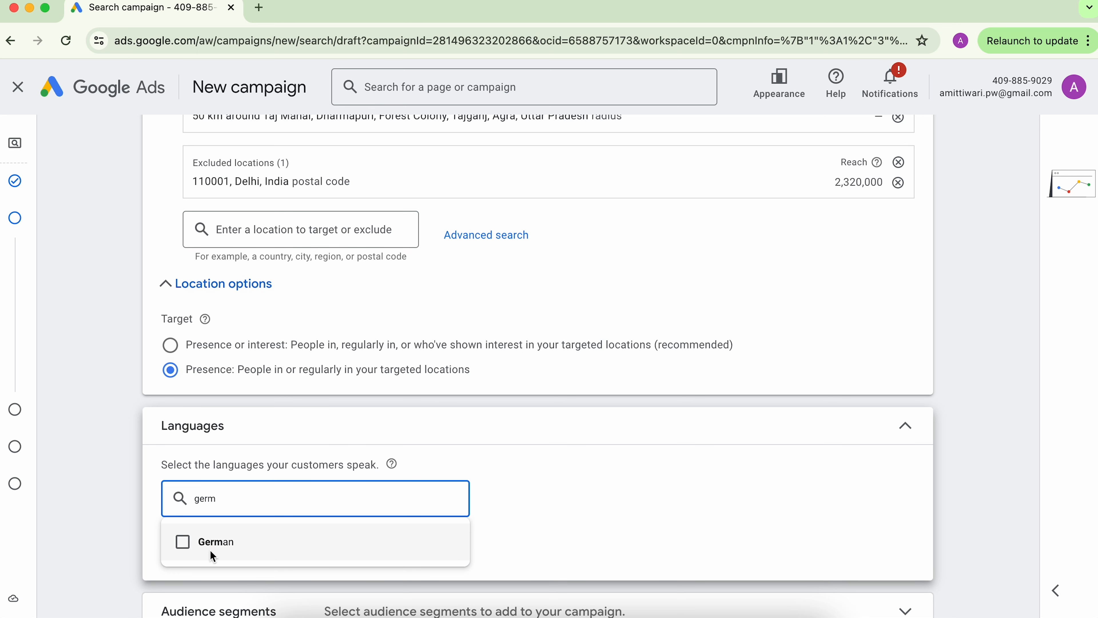
{"action": "left_click", "coordinate": [182, 542]}
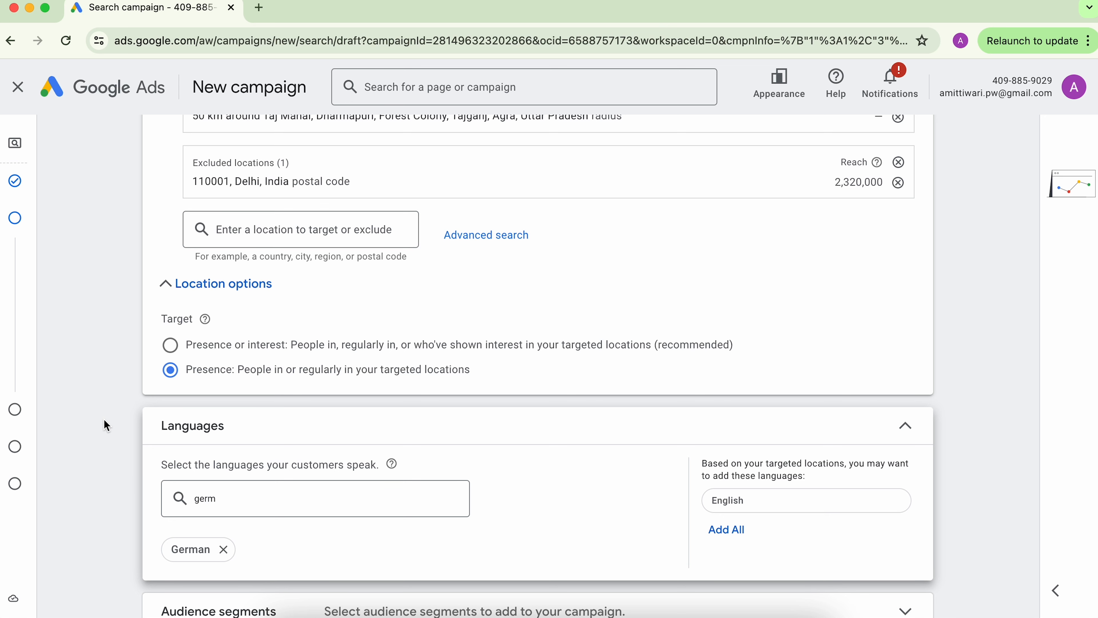
{"action": "scroll", "coordinate": [104, 419], "scroll_direction": "down", "scroll_amount": 1}
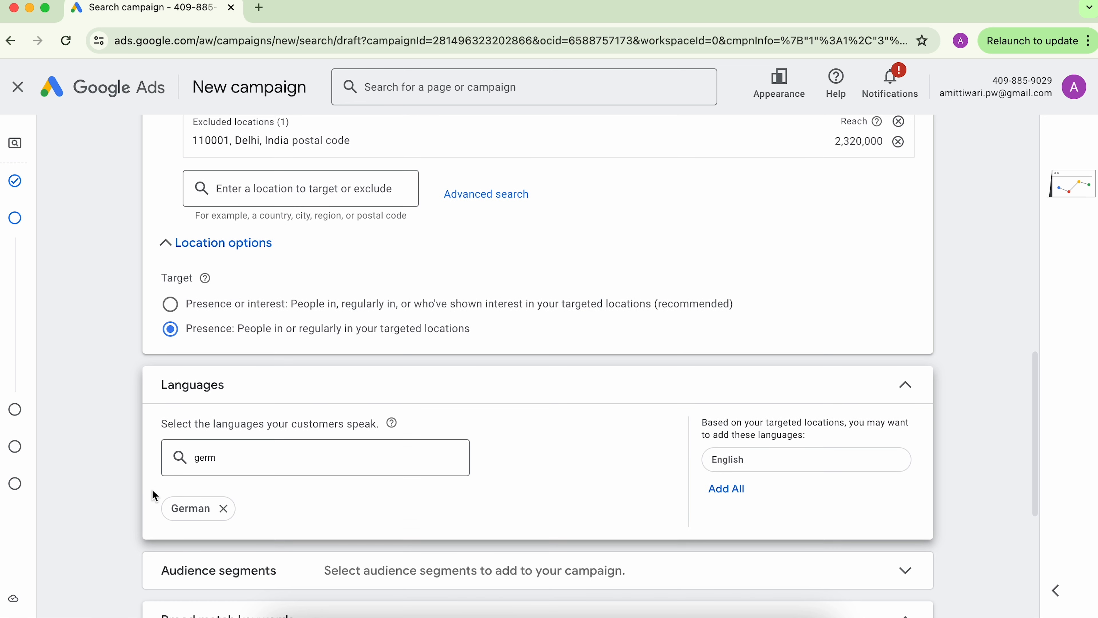
{"action": "left_click", "coordinate": [225, 509]}
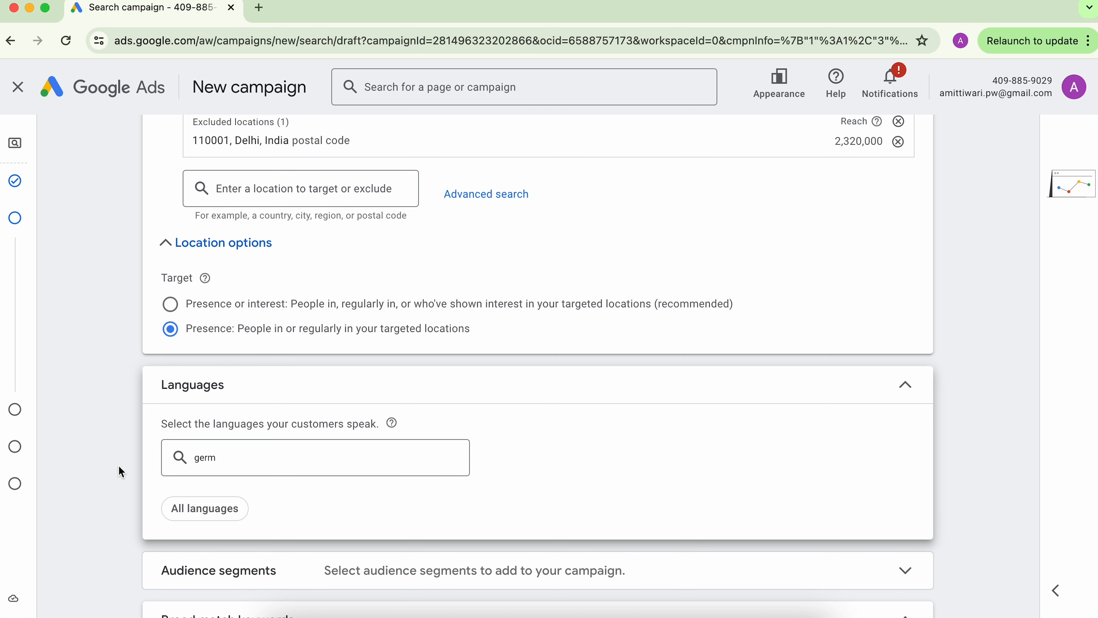
- Try the Do not optimize: Rotate ads indefinitely option for ad rotation and restore Optimize: Prefer best performing ads
{"action": "scroll", "coordinate": [121, 471], "scroll_direction": "down", "scroll_amount": 7}
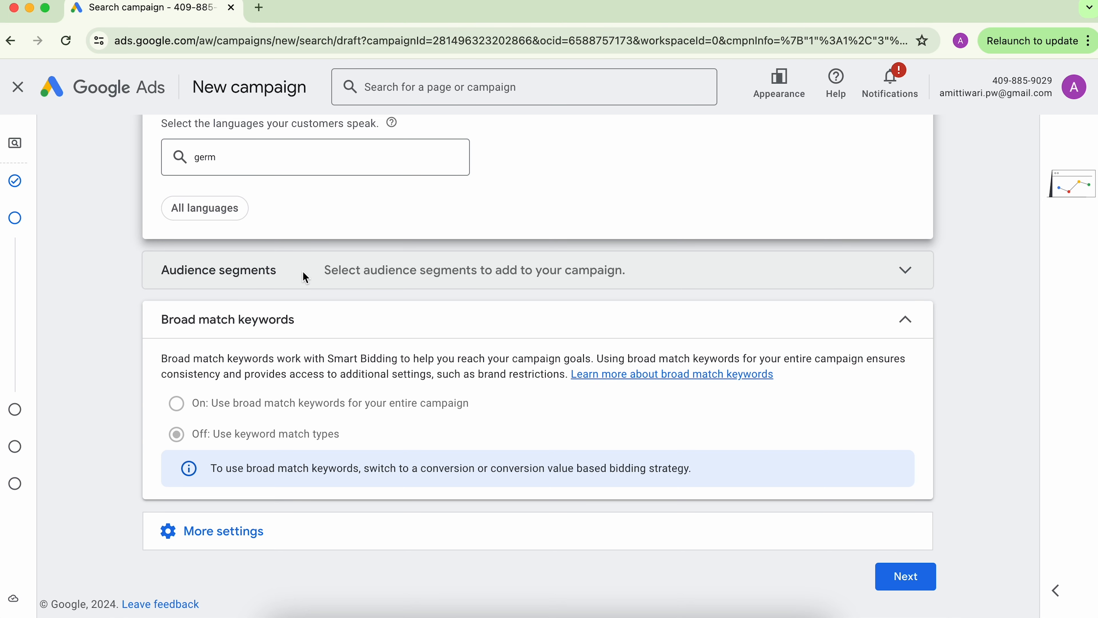
{"action": "left_click", "coordinate": [307, 532]}
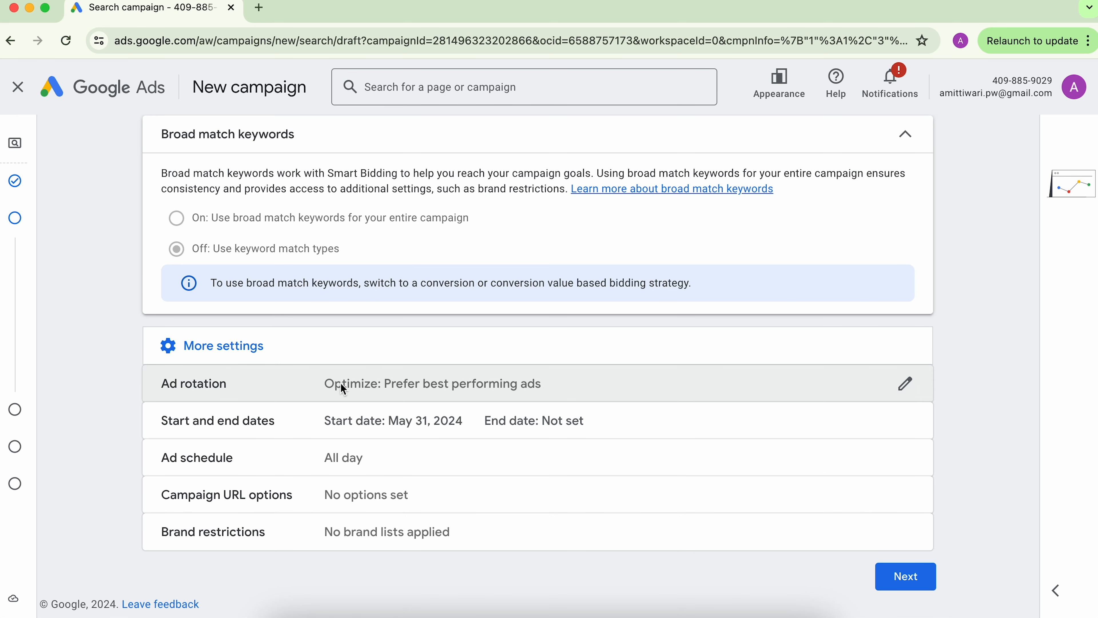
{"action": "left_click", "coordinate": [904, 383]}
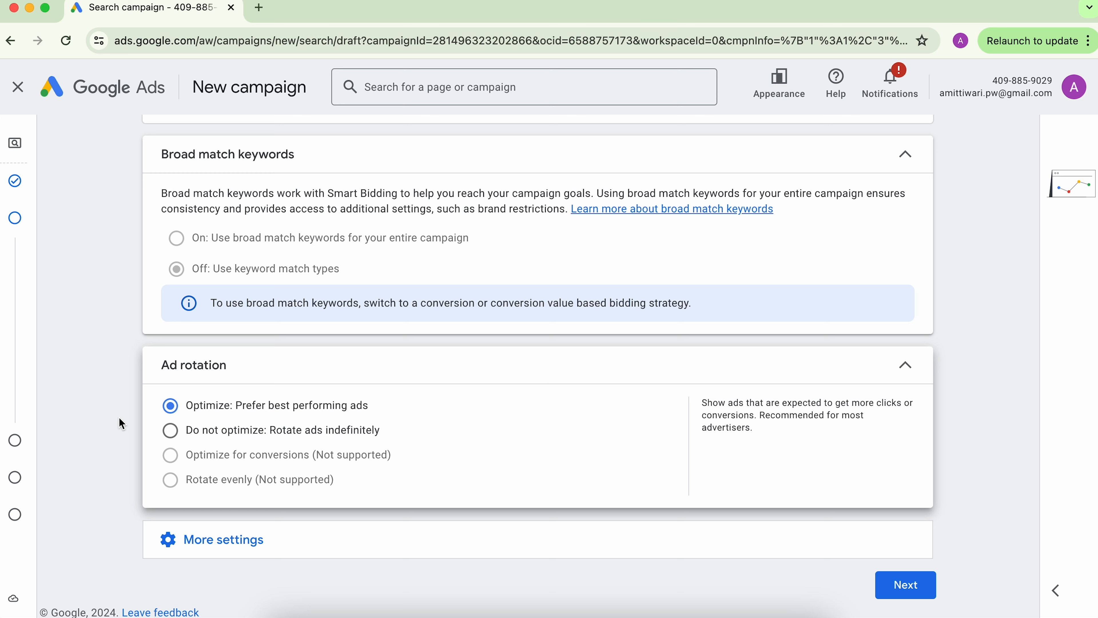
{"action": "left_click", "coordinate": [170, 435]}
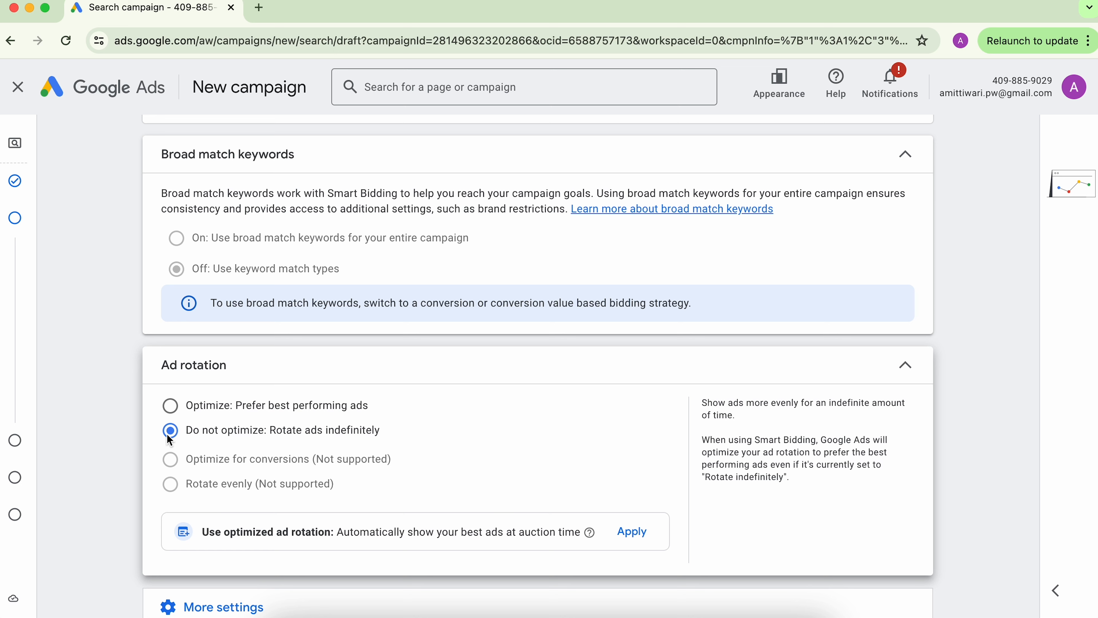
{"action": "left_click", "coordinate": [170, 405]}
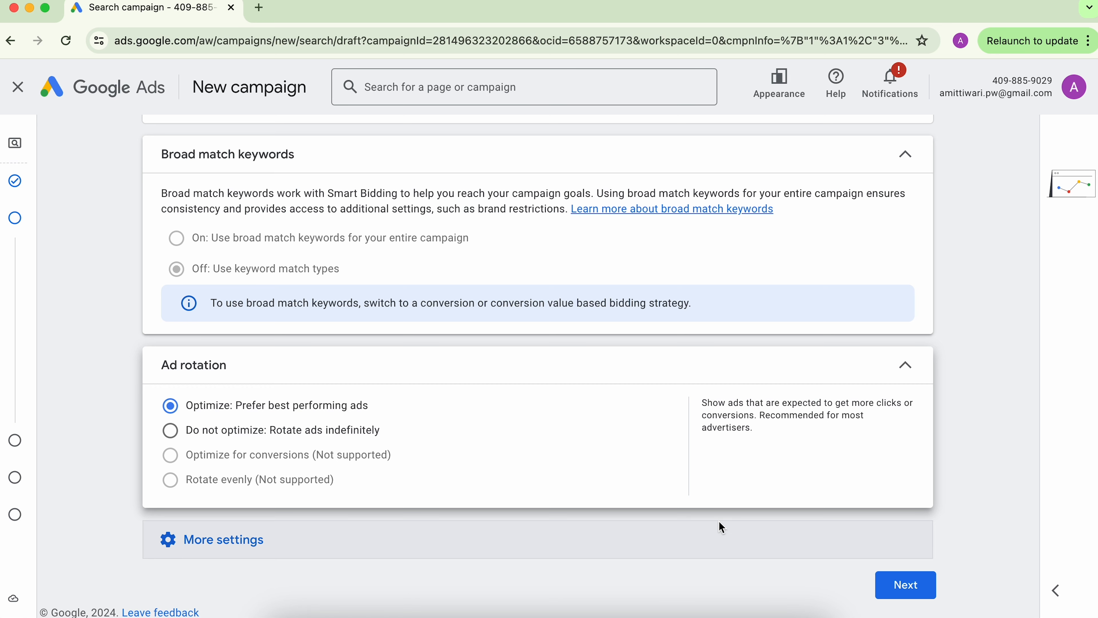
- Expand the additional campaign settings and set the campaign's start date to Jun 5, 2024
{"action": "left_click", "coordinate": [735, 545]}
{"action": "scroll", "coordinate": [277, 481], "scroll_direction": "down", "scroll_amount": 3}
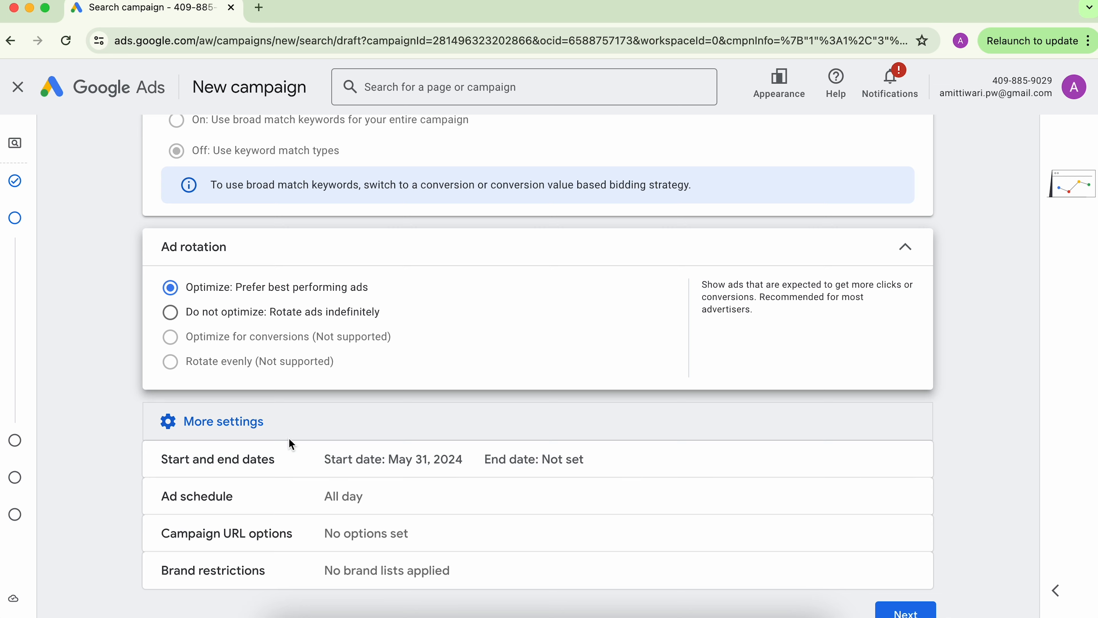
{"action": "scroll", "coordinate": [288, 441], "scroll_direction": "down", "scroll_amount": 2}
{"action": "left_click", "coordinate": [354, 420]}
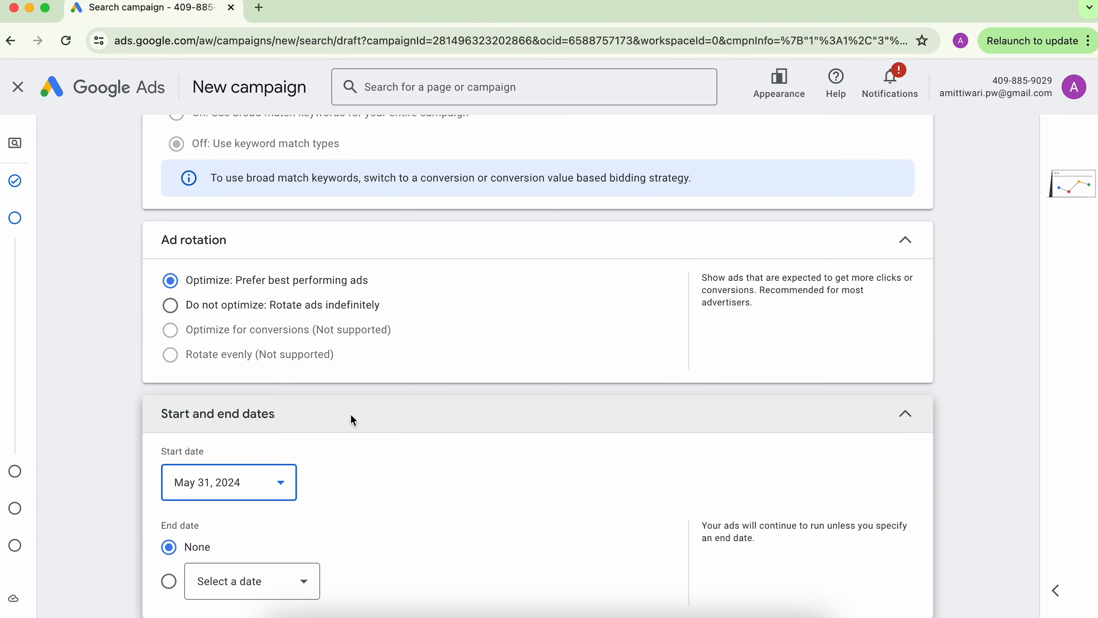
{"action": "scroll", "coordinate": [192, 484], "scroll_direction": "down", "scroll_amount": 2}
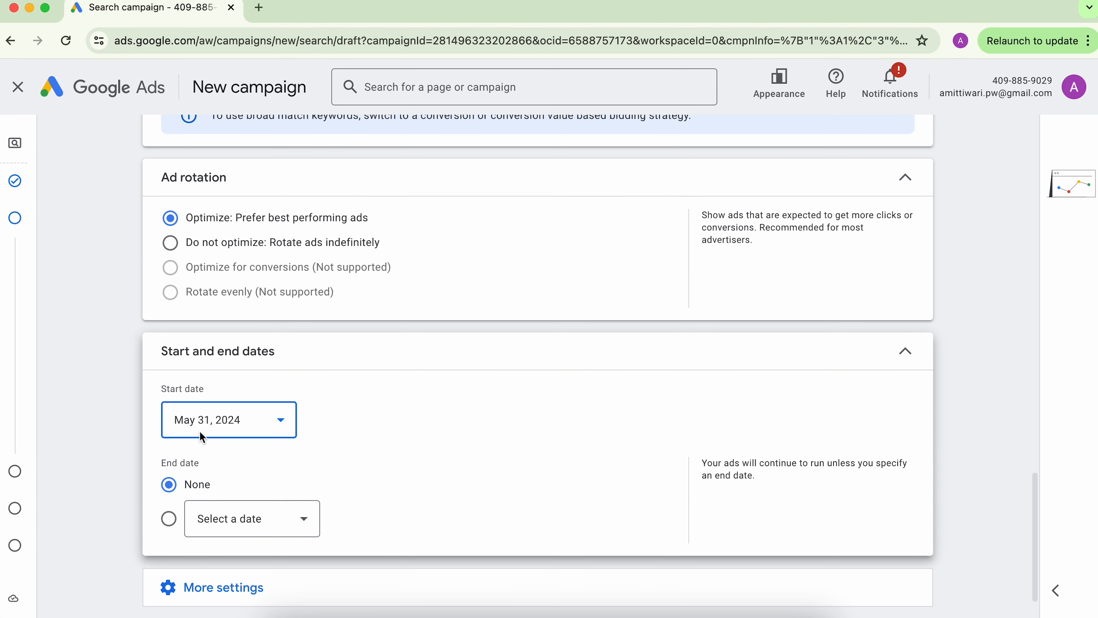
{"action": "left_click", "coordinate": [199, 431]}
{"action": "scroll", "coordinate": [271, 389], "scroll_direction": "down", "scroll_amount": 2}
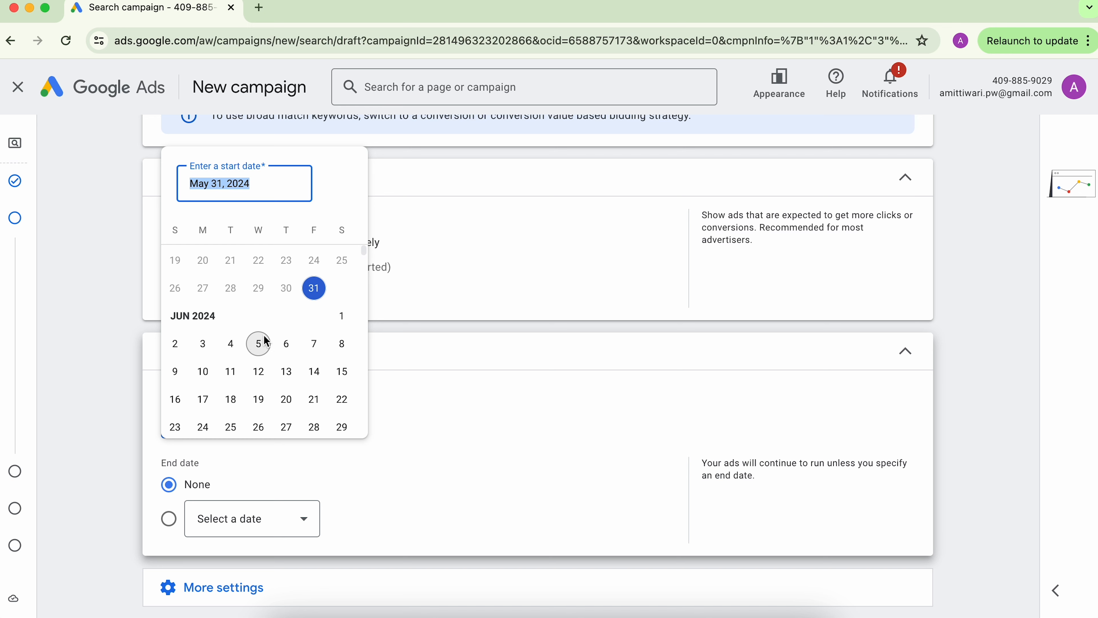
{"action": "left_click", "coordinate": [260, 343]}
{"action": "scroll", "coordinate": [74, 470], "scroll_direction": "down", "scroll_amount": 2}
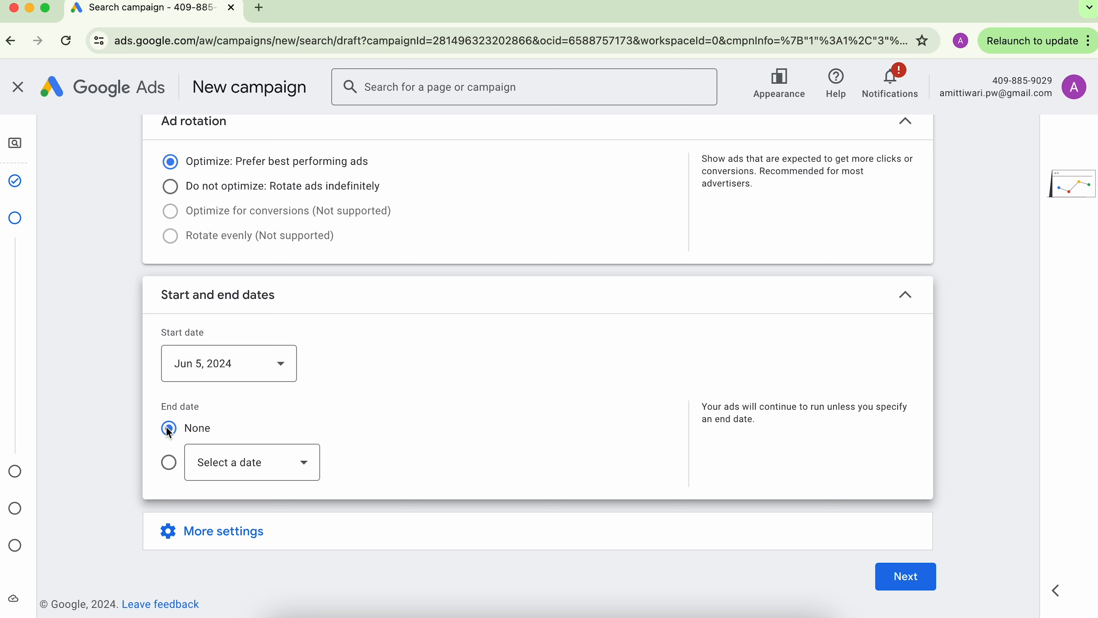
- Give the campaign an end date of Jun 25, 2024
{"action": "left_click", "coordinate": [170, 463]}
{"action": "left_click", "coordinate": [218, 465]}
{"action": "scroll", "coordinate": [237, 433], "scroll_direction": "down", "scroll_amount": 1}
{"action": "left_click", "coordinate": [251, 366]}
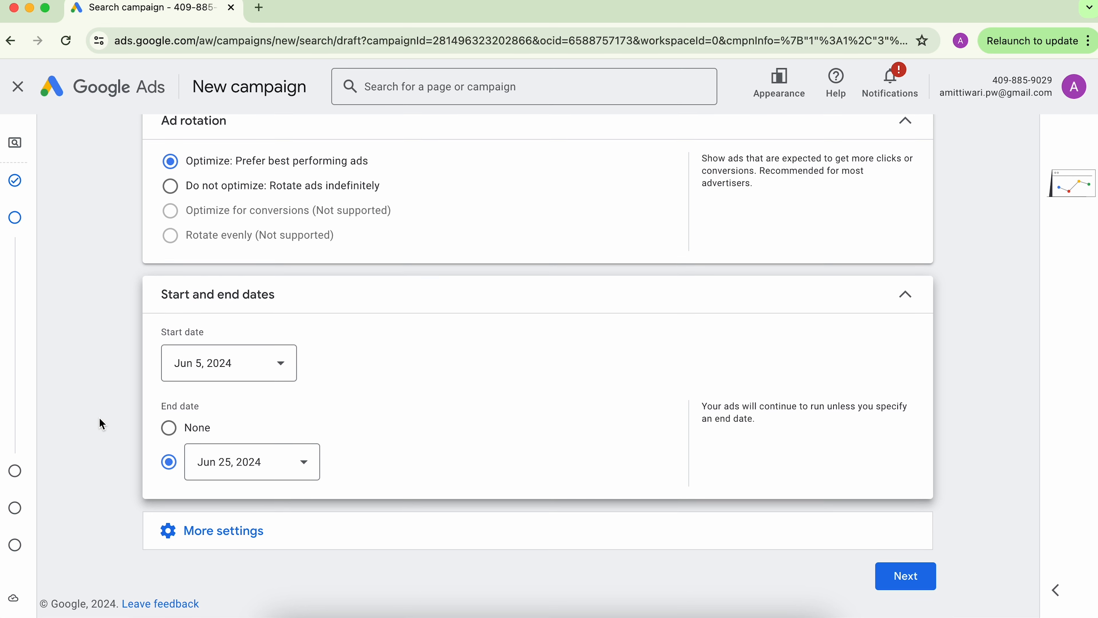
- Open the ad schedule and set its daily start time to 10:00
{"action": "left_click", "coordinate": [209, 536]}
{"action": "scroll", "coordinate": [135, 519], "scroll_direction": "down", "scroll_amount": 2}
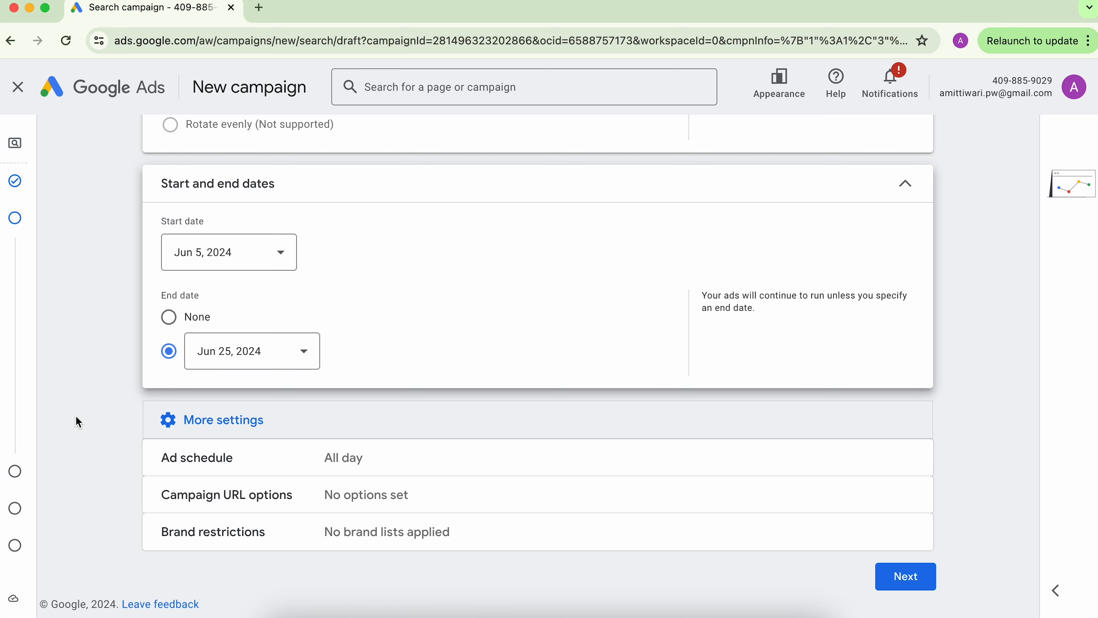
{"action": "left_click", "coordinate": [324, 457]}
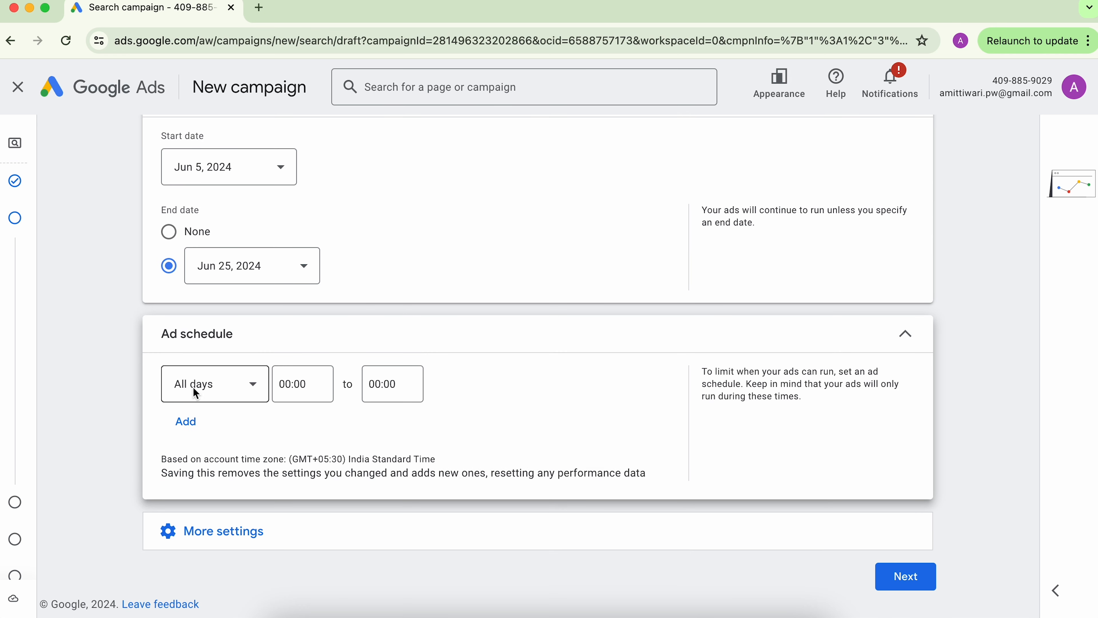
{"action": "left_click", "coordinate": [292, 385]}
{"action": "scroll", "coordinate": [285, 295], "scroll_direction": "down", "scroll_amount": 15}
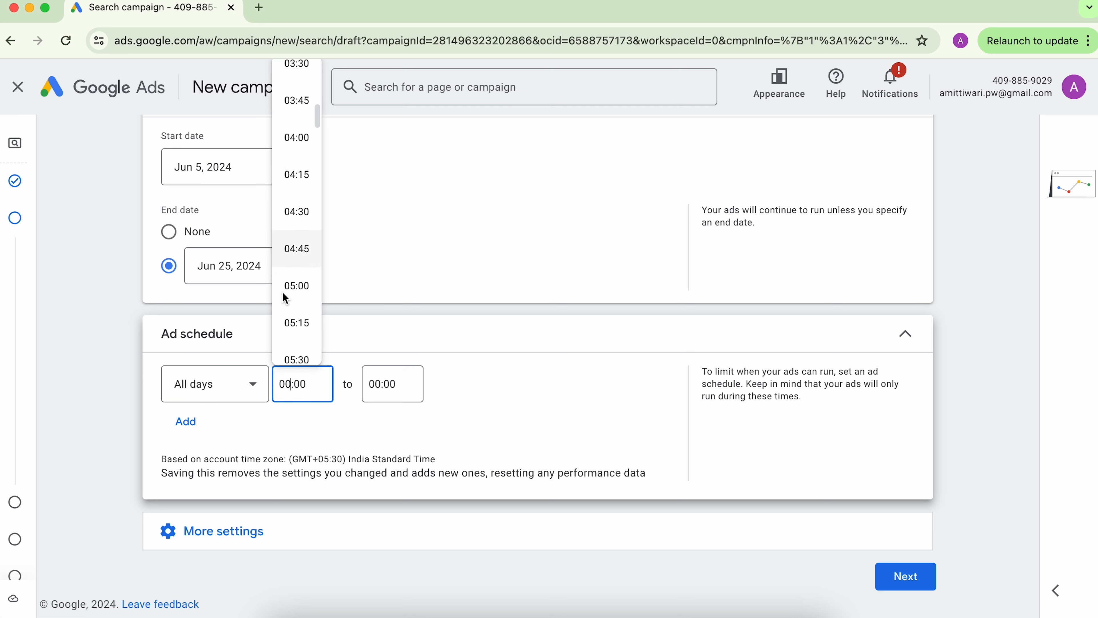
{"action": "scroll", "coordinate": [283, 292], "scroll_direction": "down", "scroll_amount": 8}
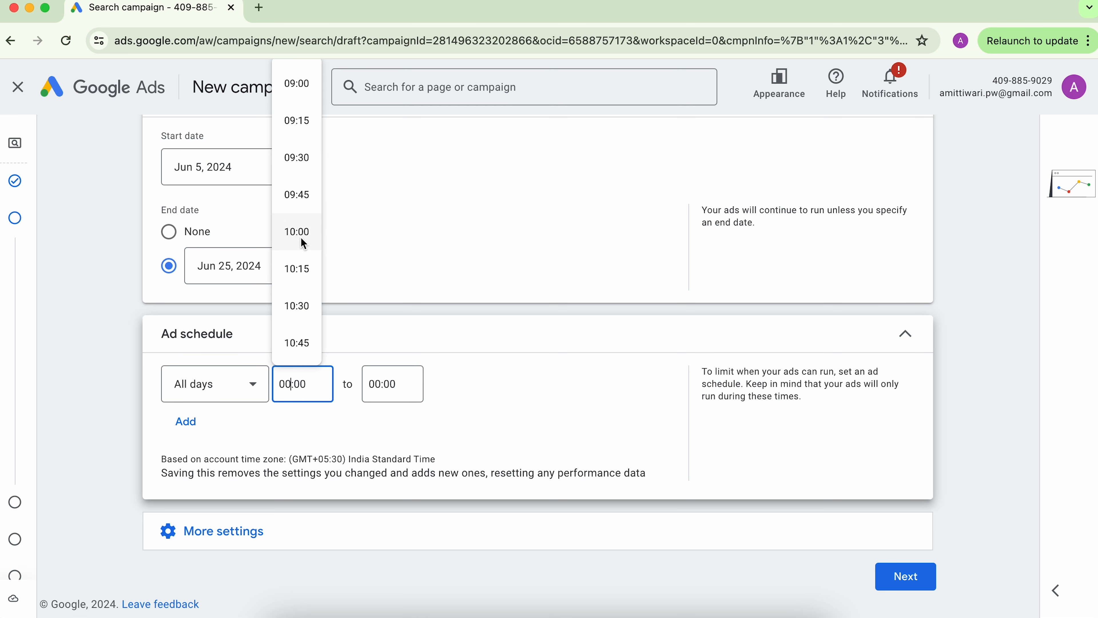
{"action": "left_click", "coordinate": [300, 237]}
- Set the ad schedule's daily end time to 19:00
{"action": "left_click", "coordinate": [379, 383]}
{"action": "scroll", "coordinate": [373, 316], "scroll_direction": "down", "scroll_amount": 15}
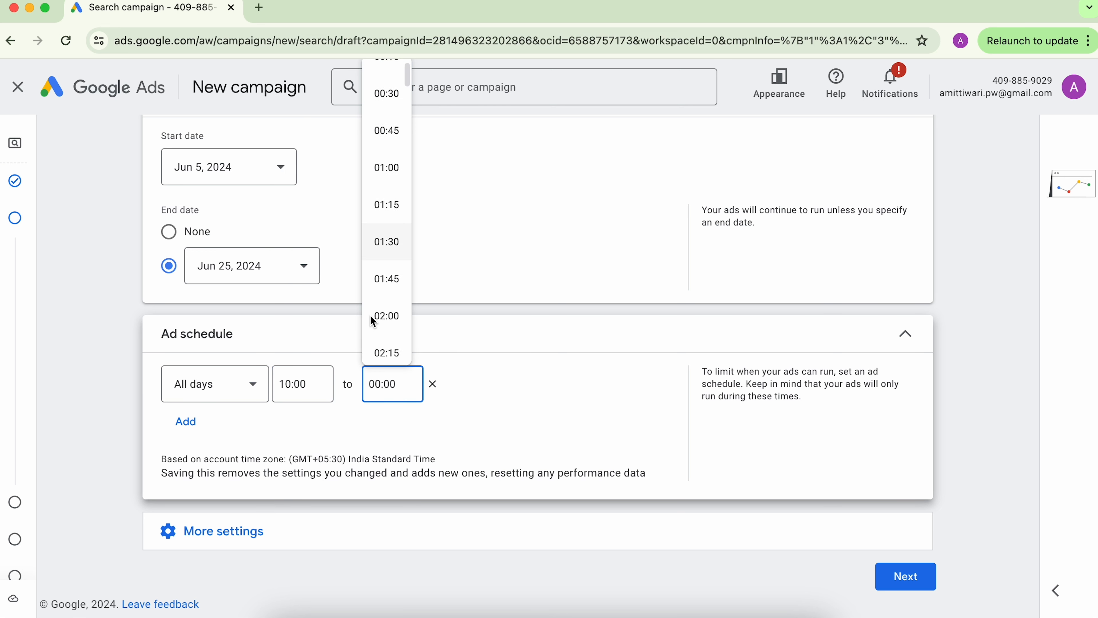
{"action": "scroll", "coordinate": [371, 318], "scroll_direction": "down", "scroll_amount": 20}
{"action": "scroll", "coordinate": [380, 335], "scroll_direction": "down", "scroll_amount": 1}
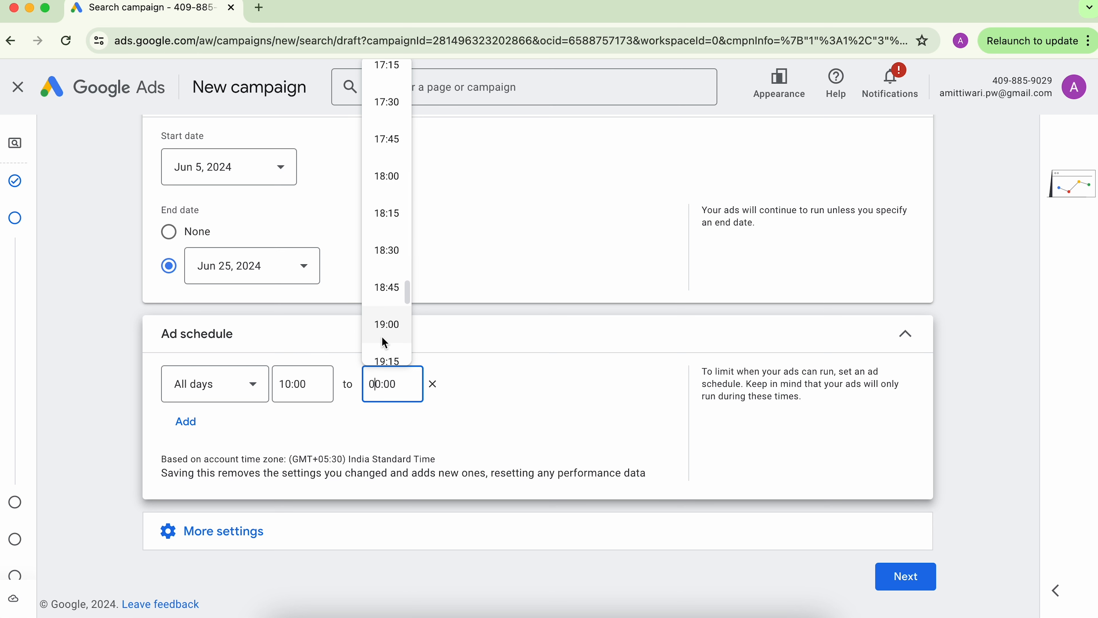
{"action": "left_click", "coordinate": [384, 341]}
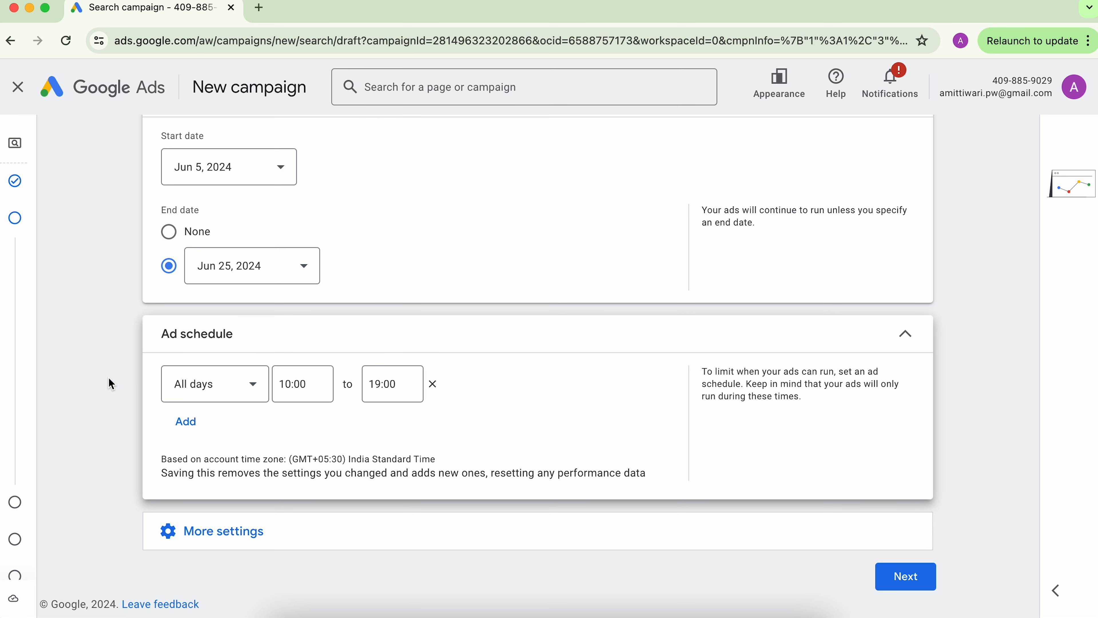
{"action": "left_click", "coordinate": [199, 387]}
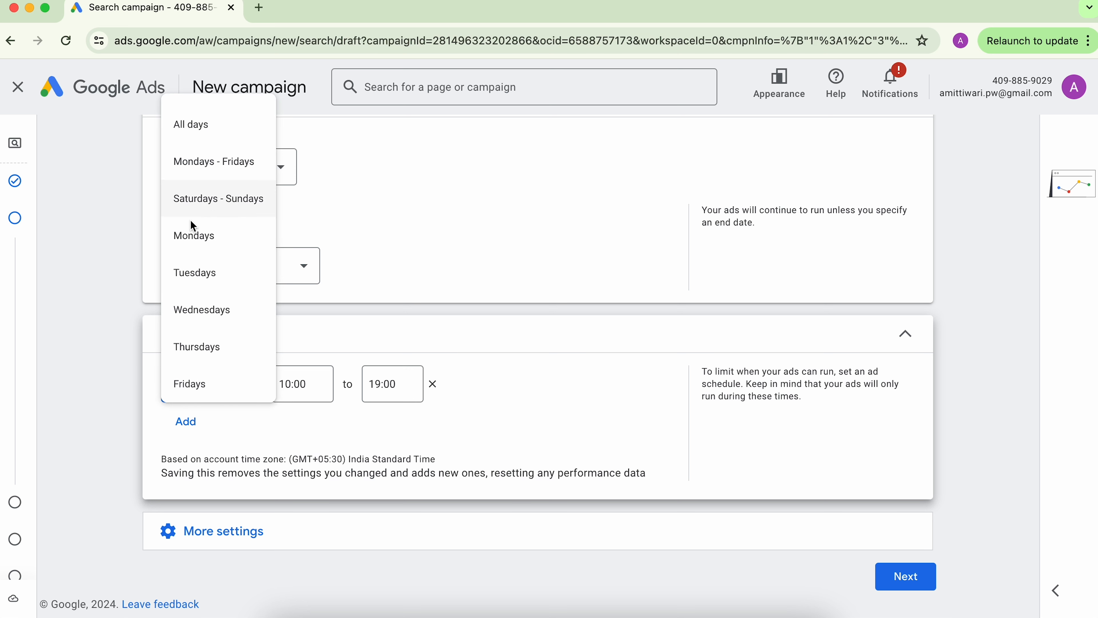
{"action": "scroll", "coordinate": [187, 247], "scroll_direction": "down", "scroll_amount": 1}
{"action": "scroll", "coordinate": [188, 248], "scroll_direction": "down", "scroll_amount": 3}
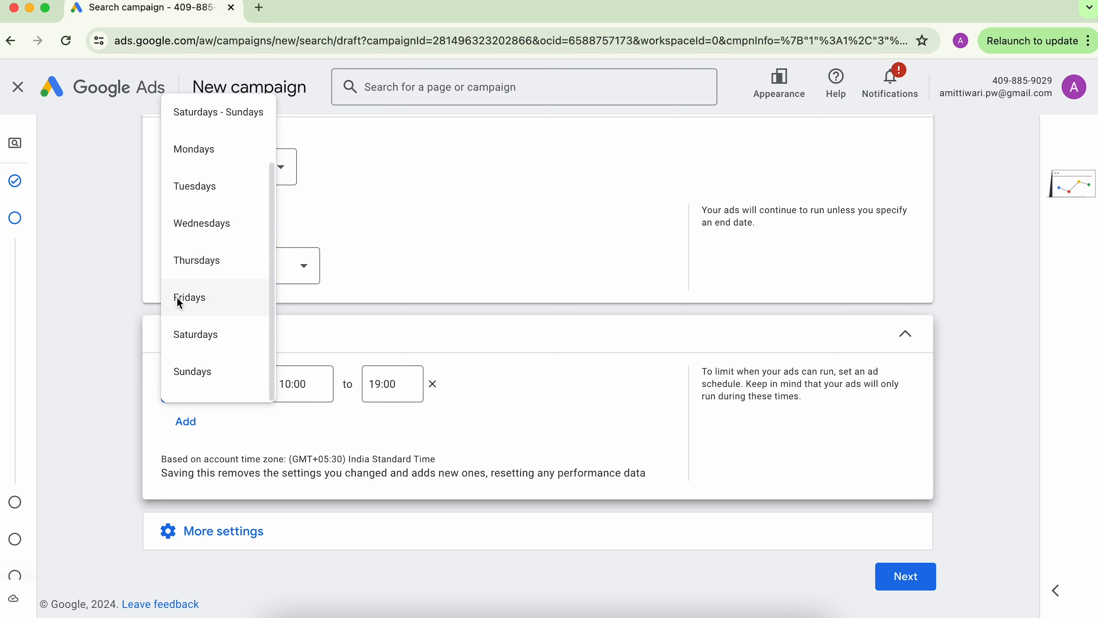
{"action": "left_click", "coordinate": [101, 379]}
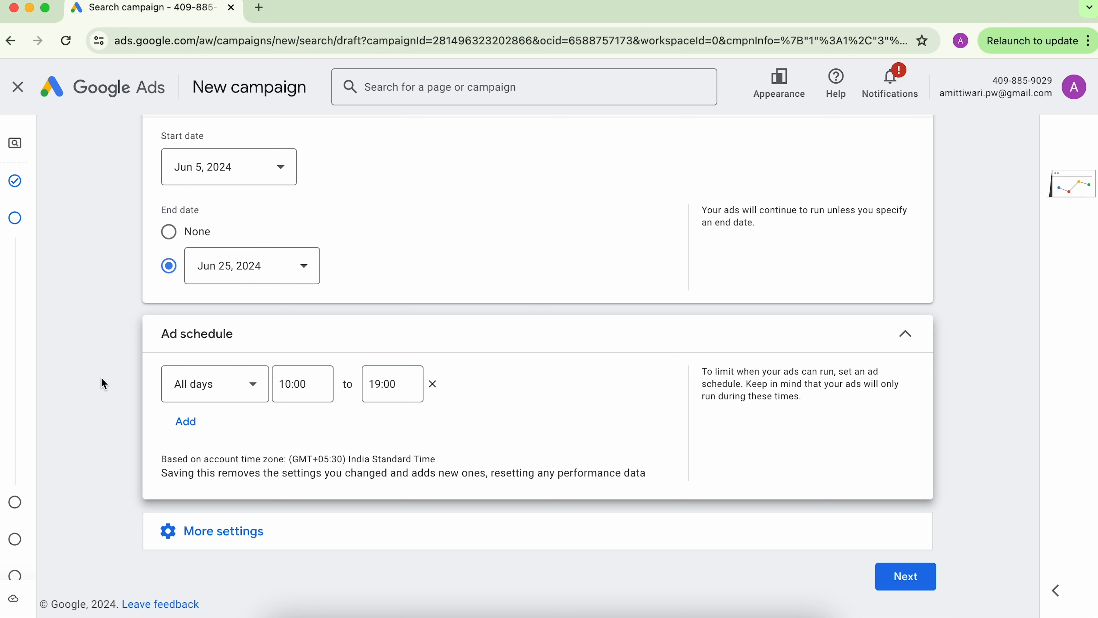
- Limit the first ad schedule entry to Mondays and add a second entry for Tuesdays
{"action": "left_click", "coordinate": [206, 397]}
{"action": "left_click", "coordinate": [189, 424]}
{"action": "left_click", "coordinate": [186, 422]}
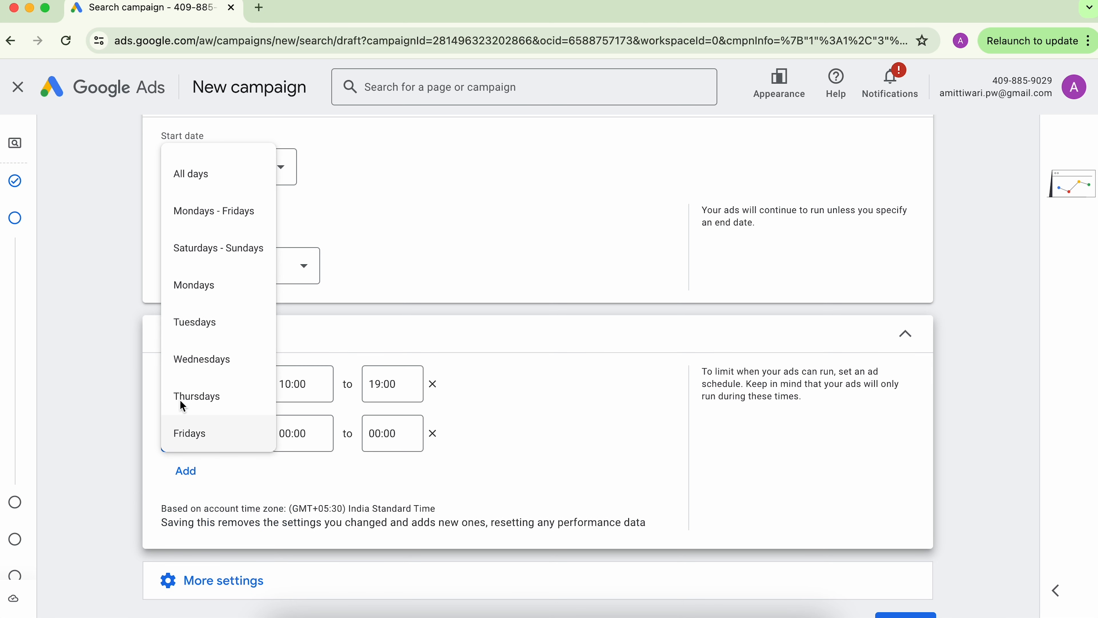
{"action": "left_click", "coordinate": [187, 325]}
- Set the Tuesdays ad schedule entry to run from 09:00 to 20:00
{"action": "left_click", "coordinate": [288, 432]}
{"action": "scroll", "coordinate": [288, 369], "scroll_direction": "down", "scroll_amount": 3}
{"action": "scroll", "coordinate": [288, 369], "scroll_direction": "down", "scroll_amount": 15}
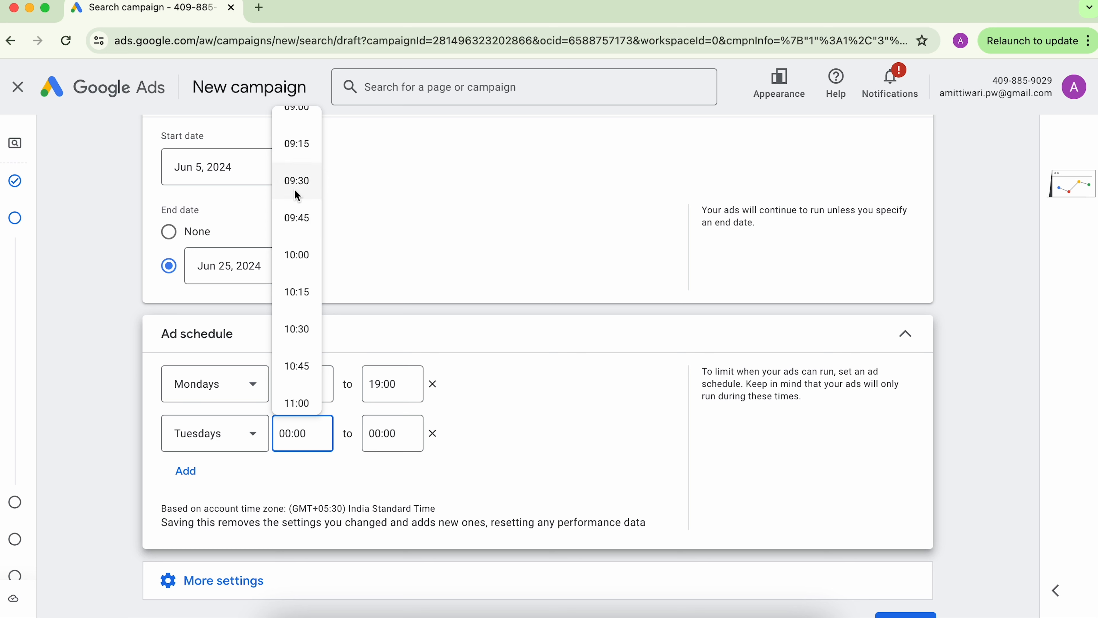
{"action": "left_click", "coordinate": [298, 118]}
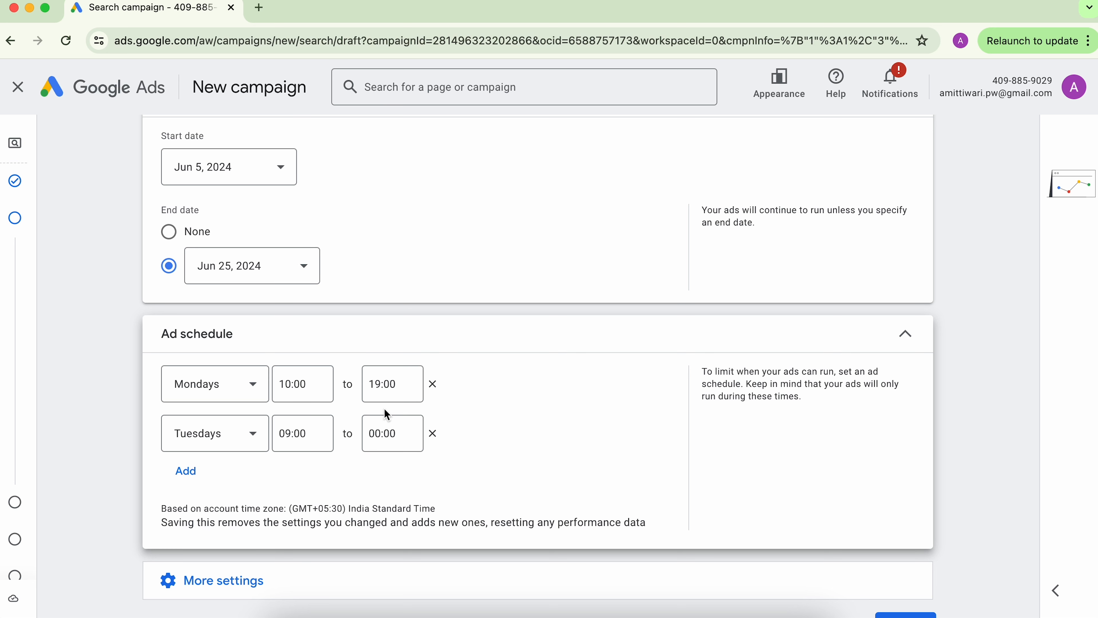
{"action": "left_click", "coordinate": [385, 432]}
{"action": "scroll", "coordinate": [381, 338], "scroll_direction": "down", "scroll_amount": 20}
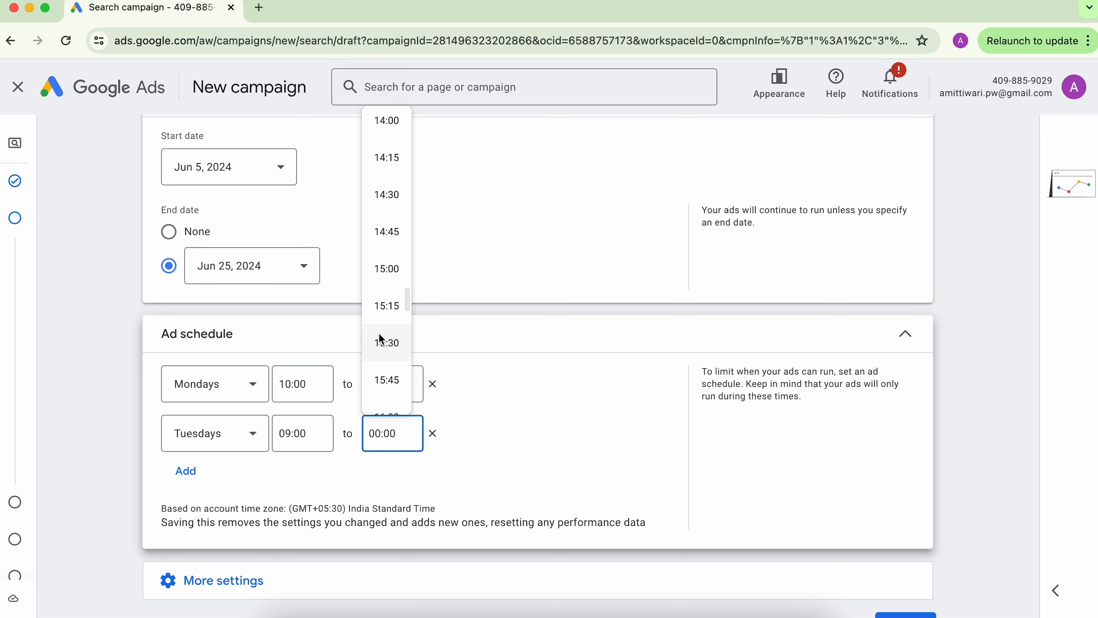
{"action": "scroll", "coordinate": [381, 338], "scroll_direction": "down", "scroll_amount": 7}
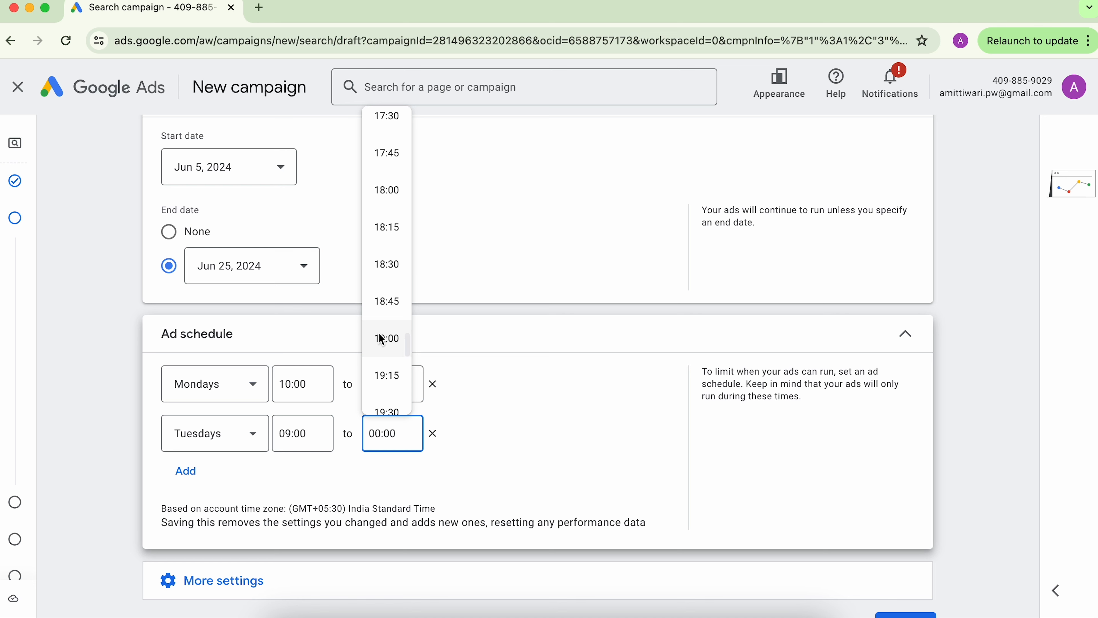
{"action": "scroll", "coordinate": [384, 401], "scroll_direction": "down", "scroll_amount": 2}
{"action": "left_click", "coordinate": [385, 399]}
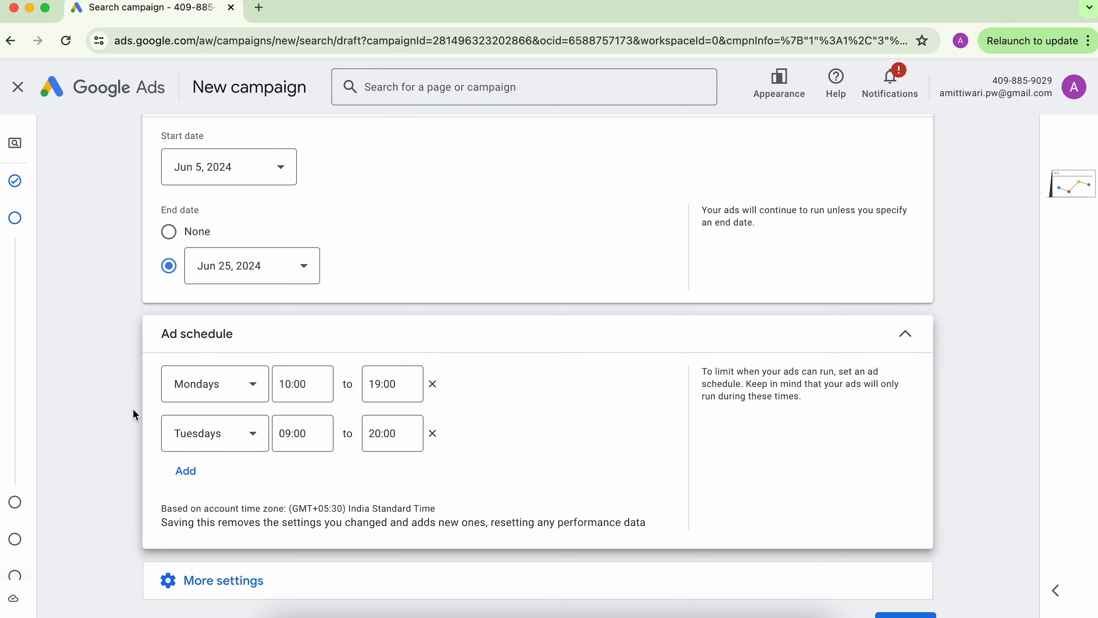
- Finish the campaign settings, continue to Keywords and ads, and dismiss the New keywords experience introduction
{"action": "scroll", "coordinate": [134, 416], "scroll_direction": "down", "scroll_amount": 2}
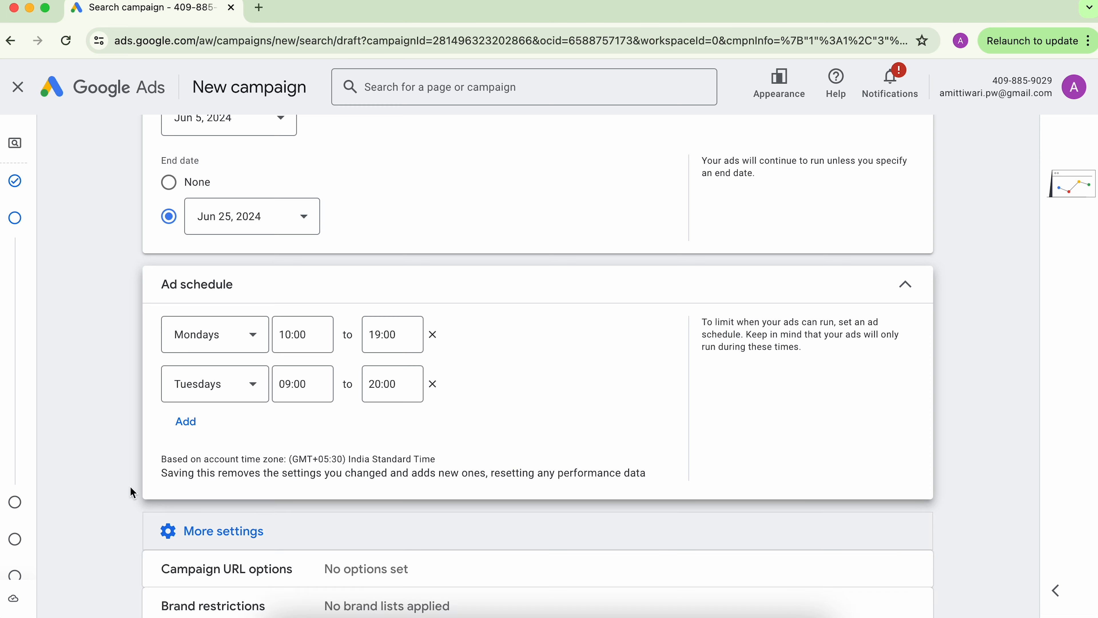
{"action": "scroll", "coordinate": [112, 467], "scroll_direction": "down", "scroll_amount": 2}
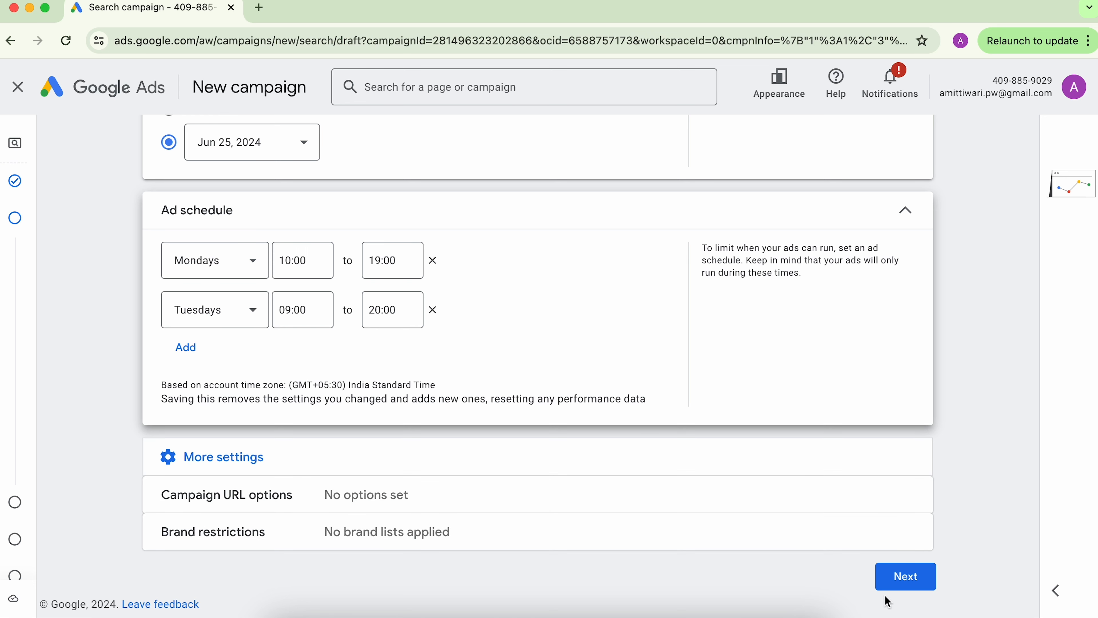
{"action": "left_click", "coordinate": [906, 577]}
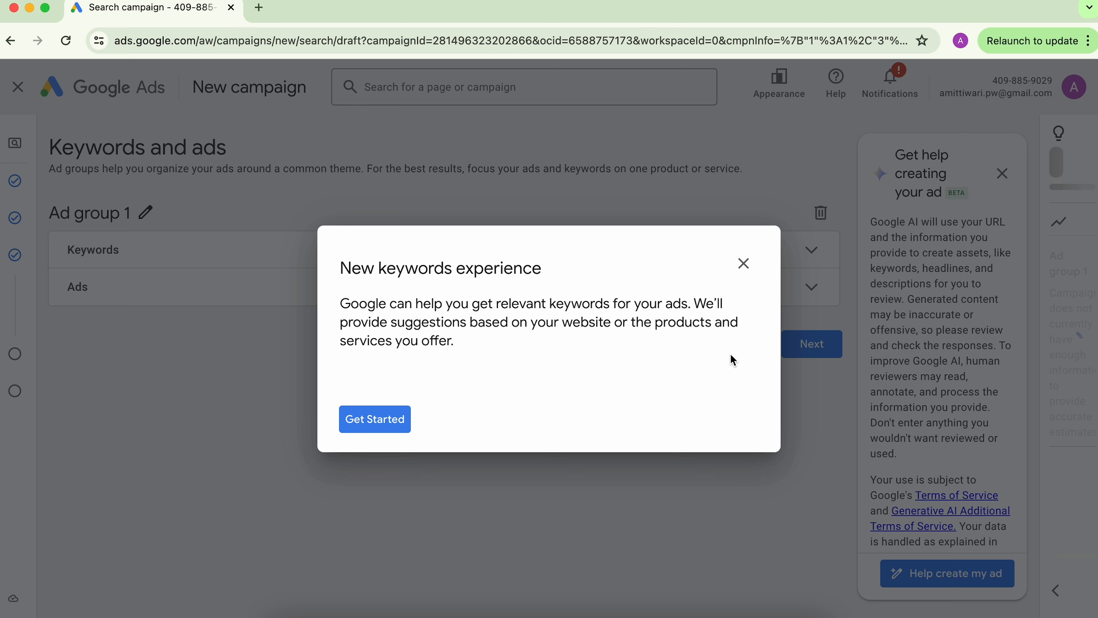
{"action": "left_click", "coordinate": [744, 264]}
{"action": "left_click", "coordinate": [630, 377]}
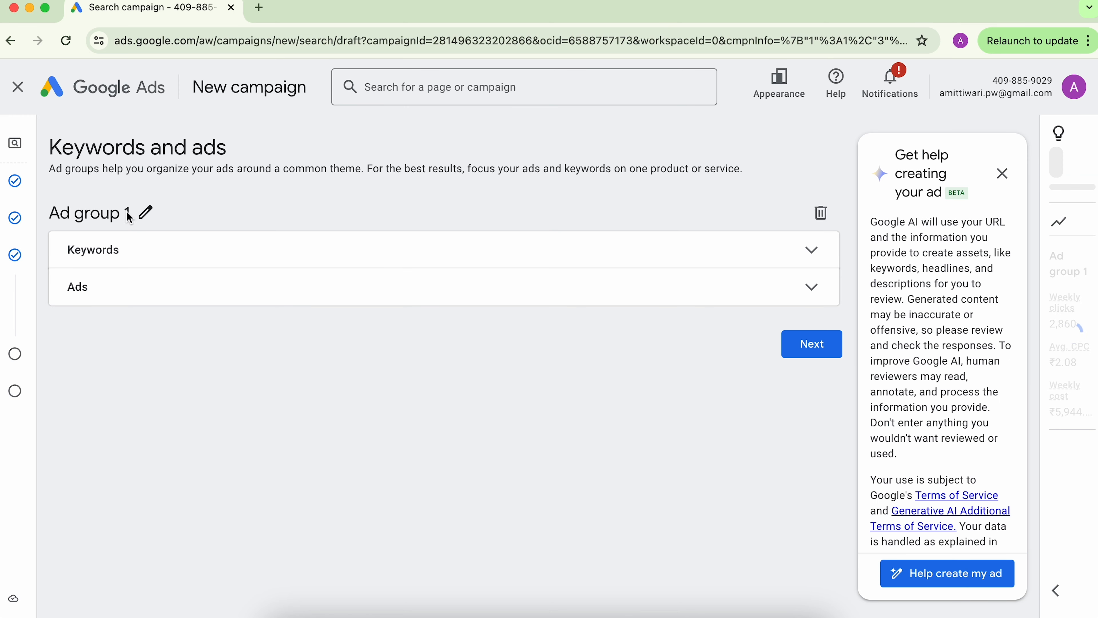
- Rename Ad group 1 as First Ad Group
{"action": "left_click", "coordinate": [145, 213]}
{"action": "left_click_drag", "start_coordinate": [146, 212], "coordinate": [65, 219]}
{"action": "type", "text": "F"}
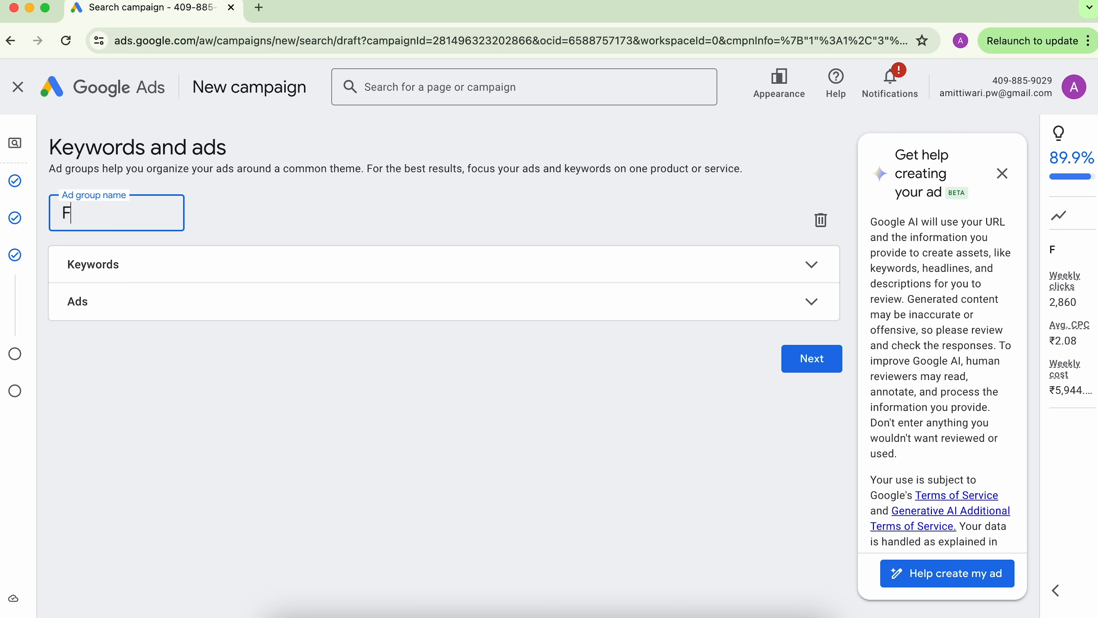
{"action": "type", "text": "irst Ad Group"}
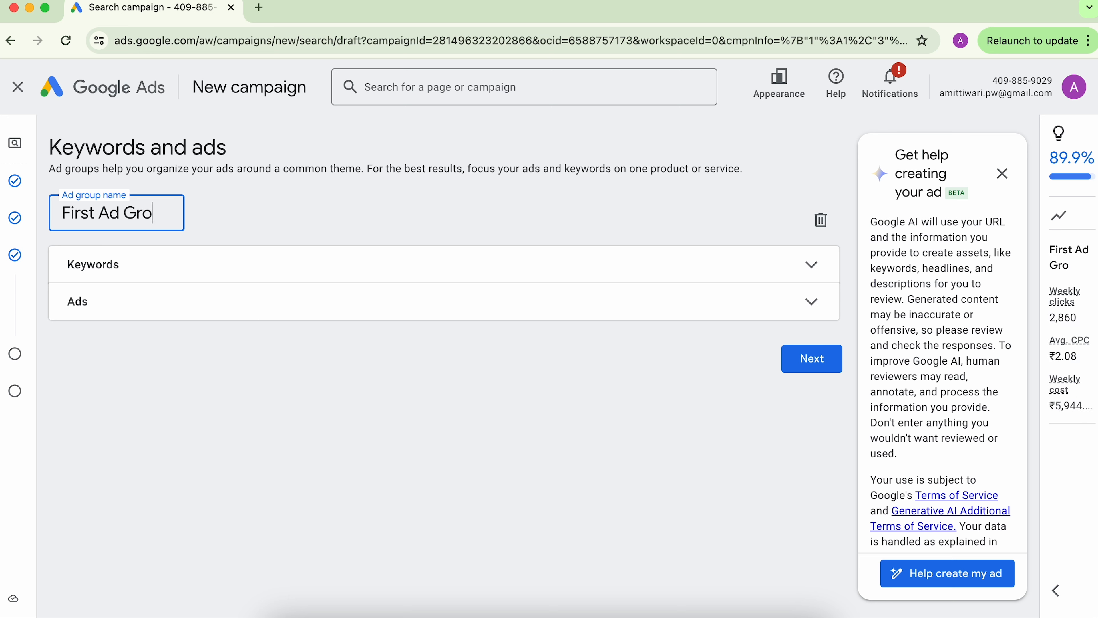
{"action": "left_click", "coordinate": [186, 376]}
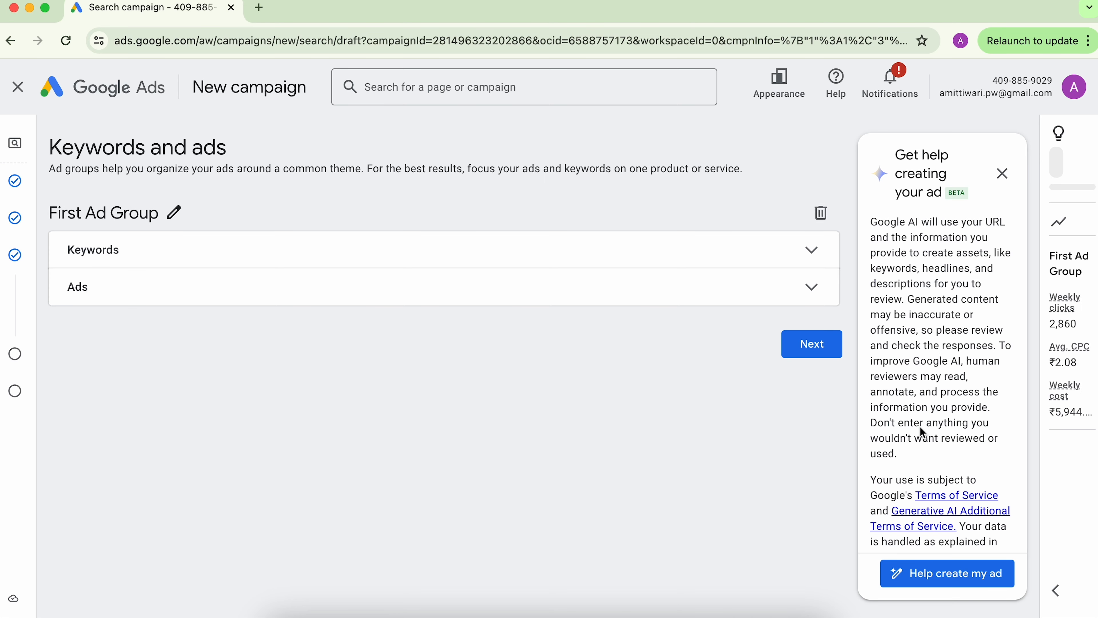
- Read through the product description in the AI ad creation help and close that help
{"action": "scroll", "coordinate": [922, 433], "scroll_direction": "down", "scroll_amount": 10}
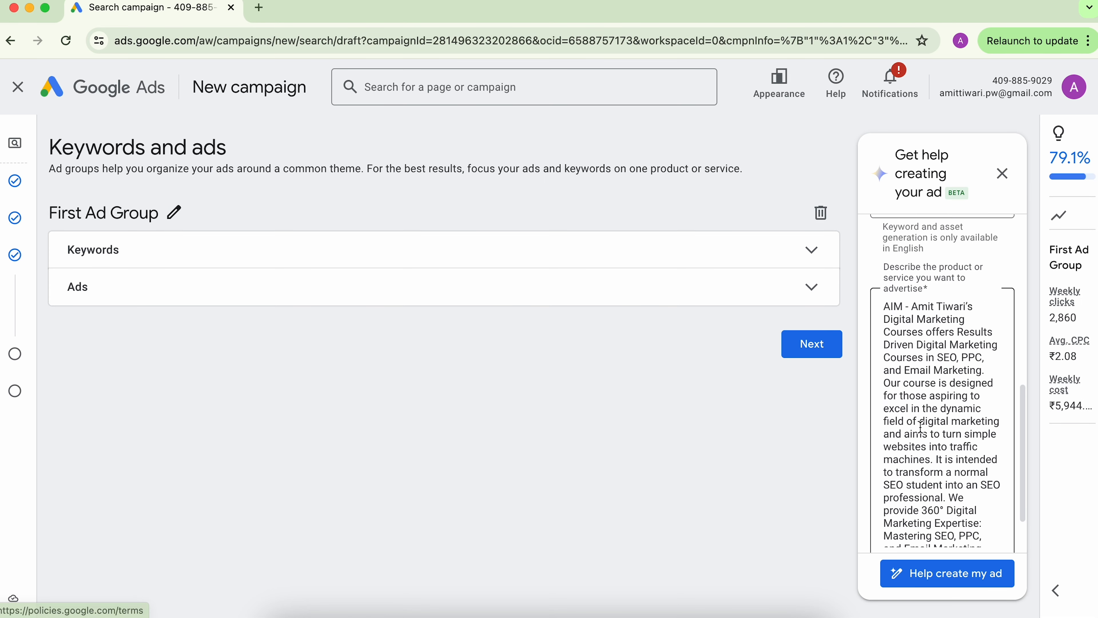
{"action": "scroll", "coordinate": [921, 426], "scroll_direction": "down", "scroll_amount": 10}
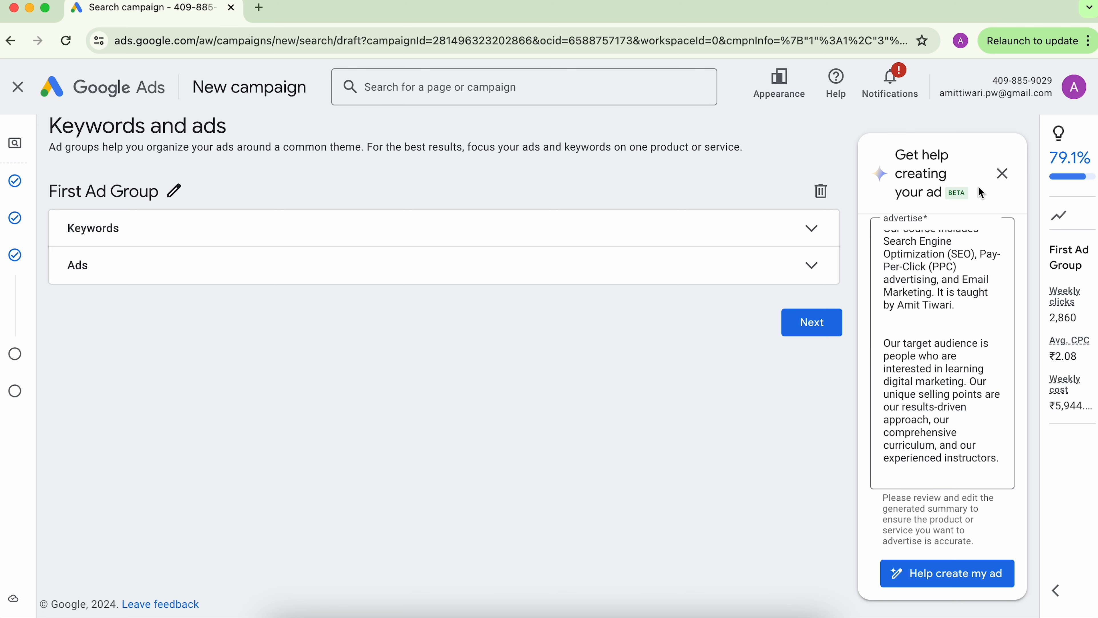
{"action": "left_click", "coordinate": [1003, 173]}
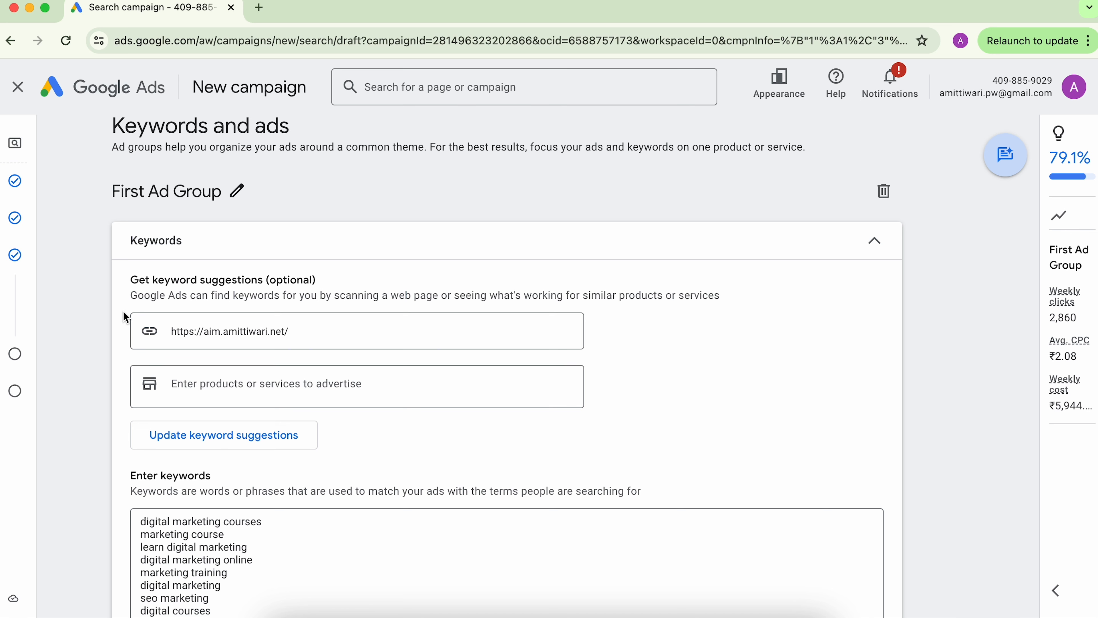
- Add the broad-match keywords "my other keyword" and "social media marketing course" on separate lines at the end of the keyword list
{"action": "scroll", "coordinate": [130, 303], "scroll_direction": "down", "scroll_amount": 3}
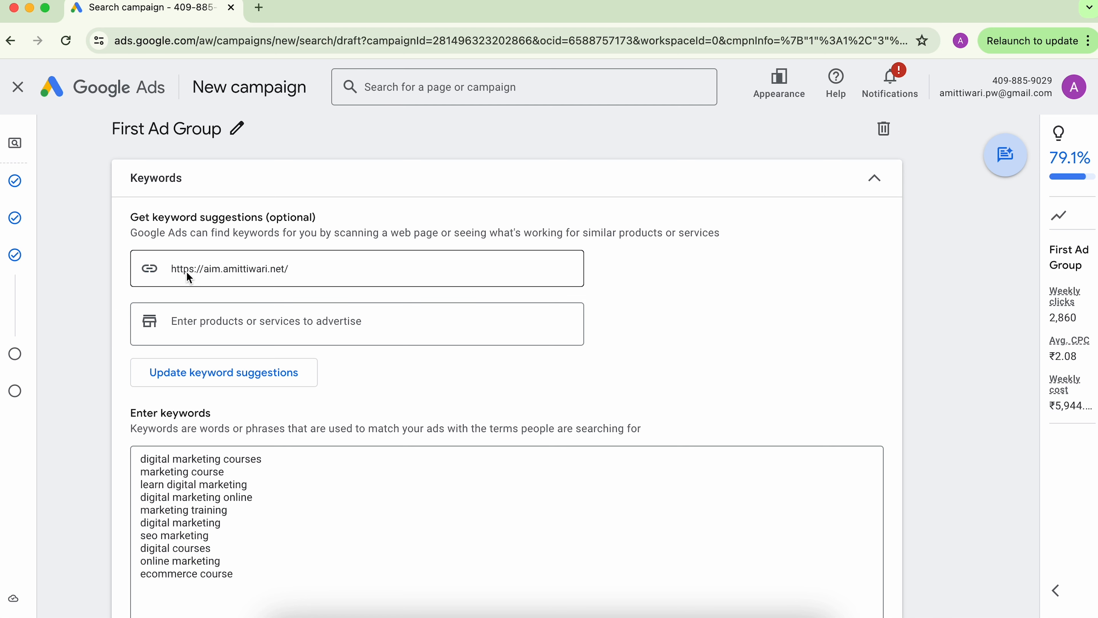
{"action": "scroll", "coordinate": [127, 417], "scroll_direction": "down", "scroll_amount": 3}
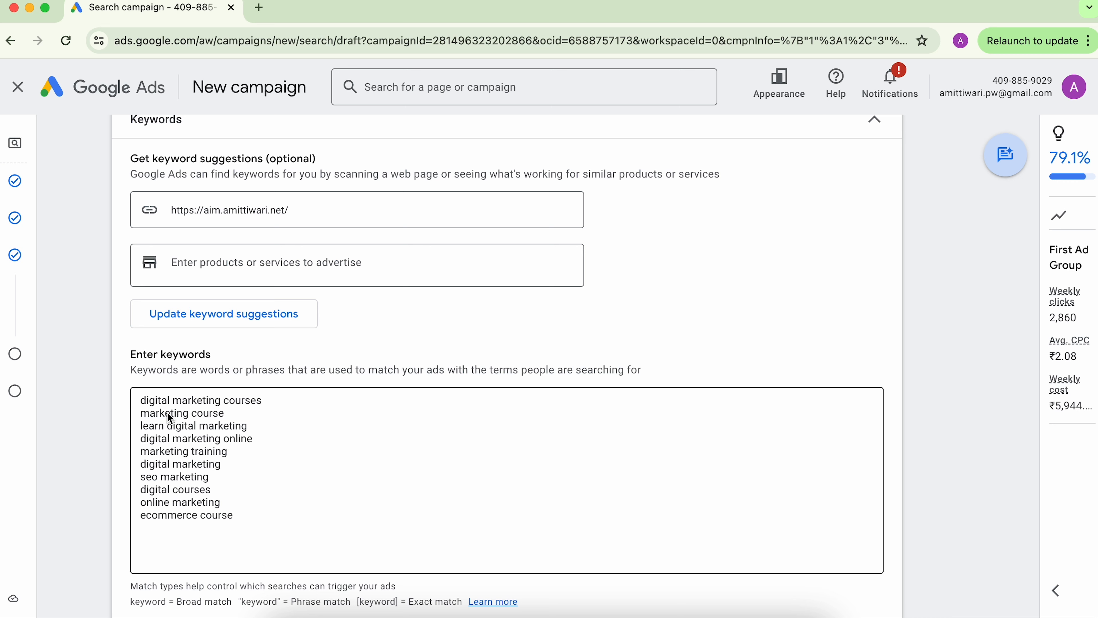
{"action": "left_click", "coordinate": [269, 515]}
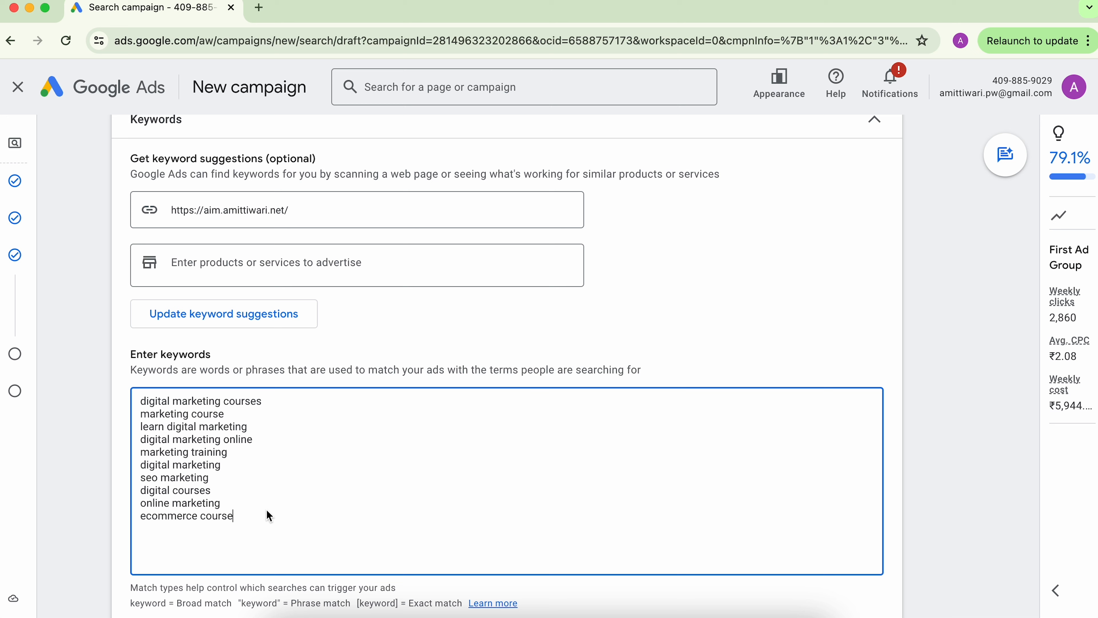
{"action": "key", "text": "Return"}
{"action": "type", "text": "my other keyword"}
{"action": "key", "text": "Return"}
{"action": "type", "text": "social me"}
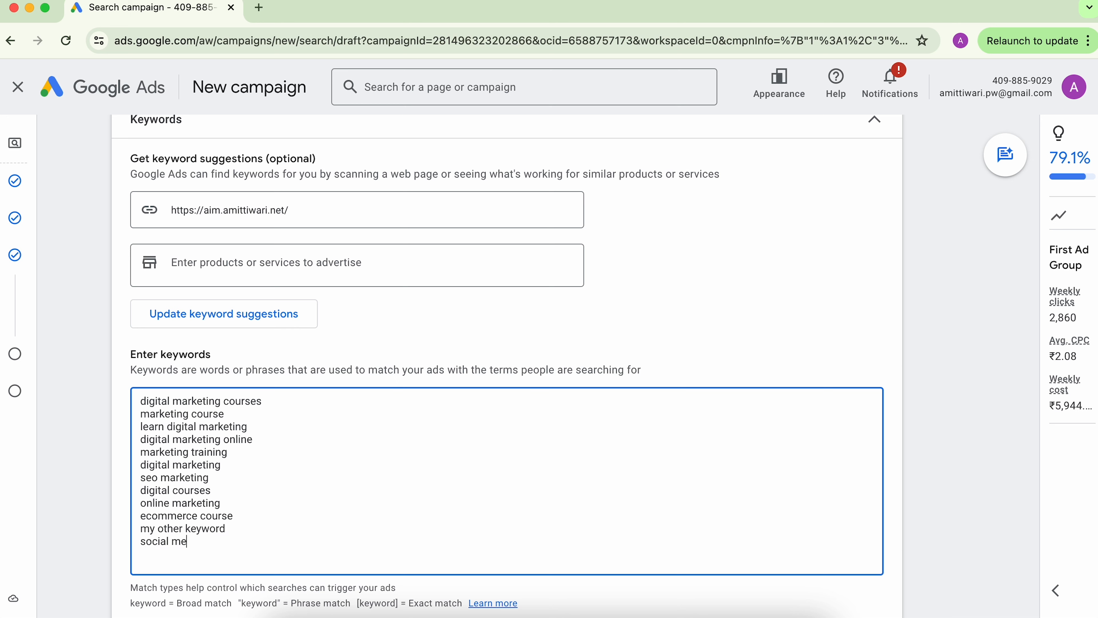
{"action": "type", "text": "dia marketing course"}
- Add the exact-match keyword [digital marketing course] and remove the comma after "digital marketing courses" in the keyword list
{"action": "key", "text": "Return"}
{"action": "type", "text": "[di"}
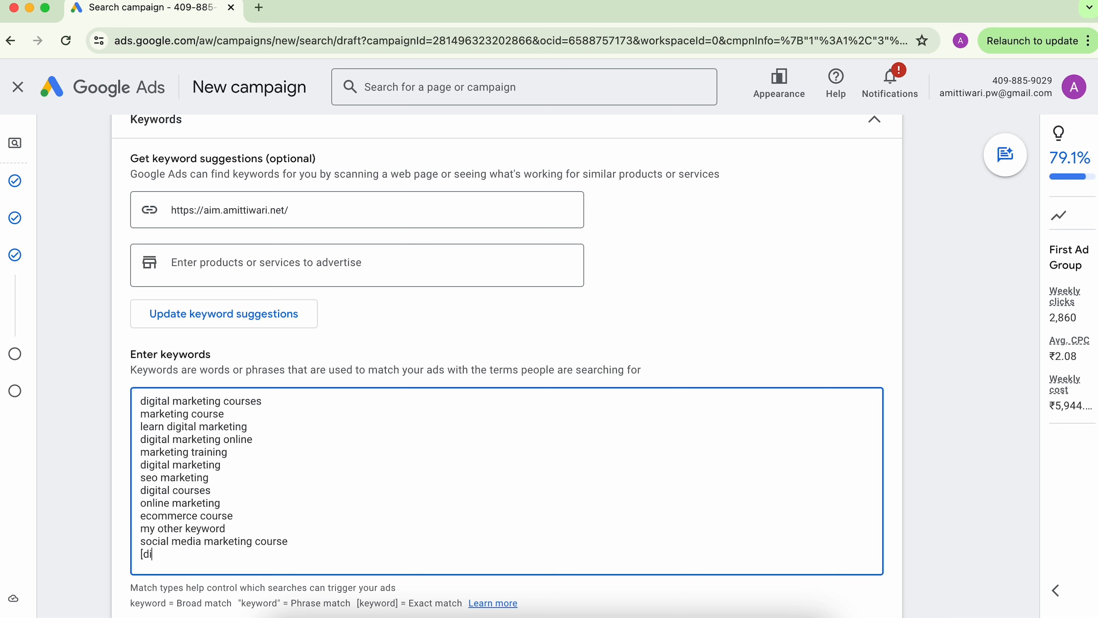
{"action": "type", "text": "gital marketing course]"}
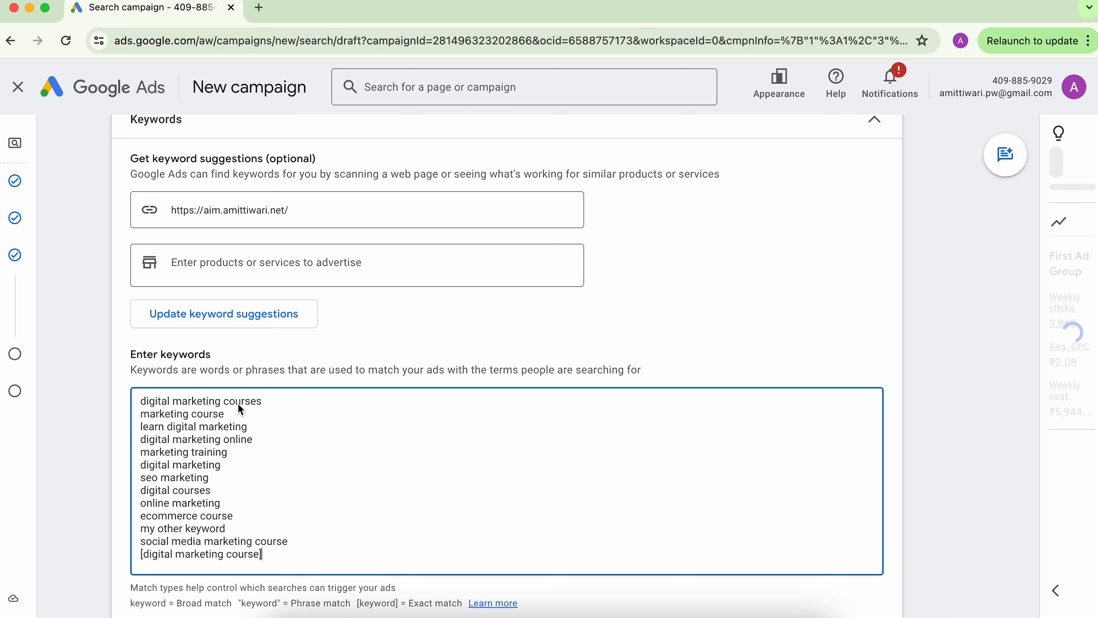
{"action": "scroll", "coordinate": [241, 412], "scroll_direction": "down", "scroll_amount": 2}
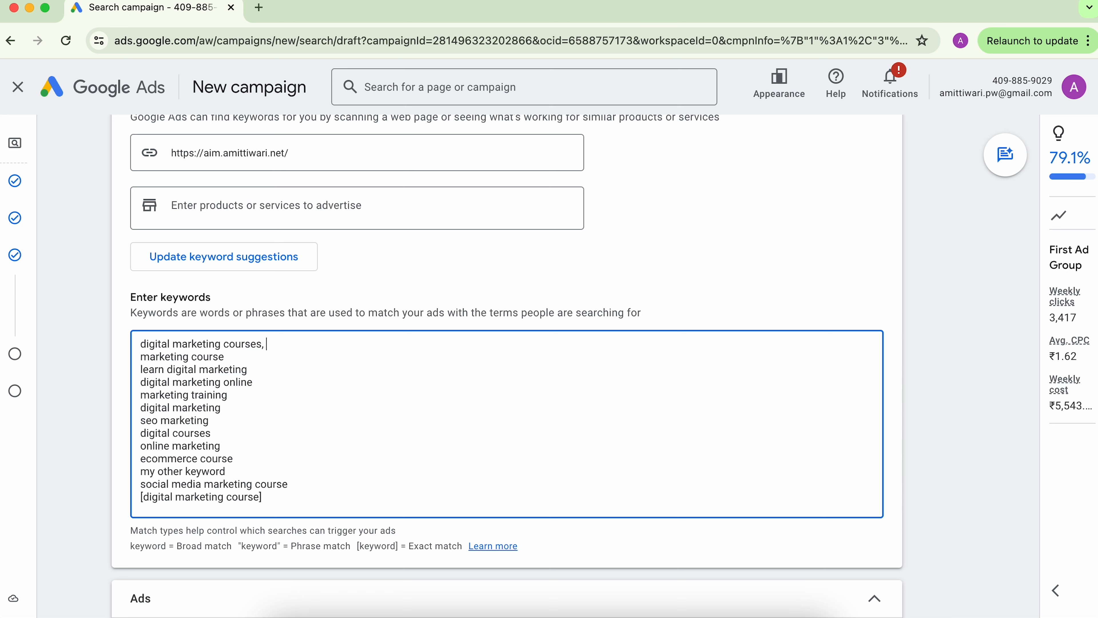
{"action": "key", "text": "BackSpace"}
- Review the keyword list and the ad's final URL, and activate the first display path field
{"action": "scroll", "coordinate": [168, 434], "scroll_direction": "down", "scroll_amount": 3}
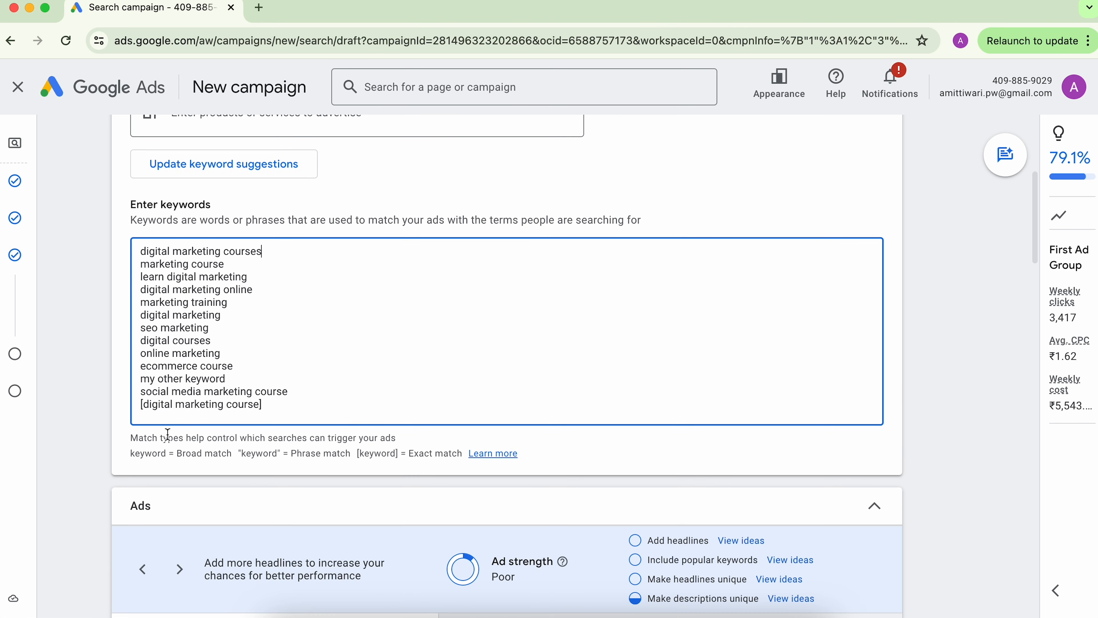
{"action": "scroll", "coordinate": [131, 457], "scroll_direction": "down", "scroll_amount": 1}
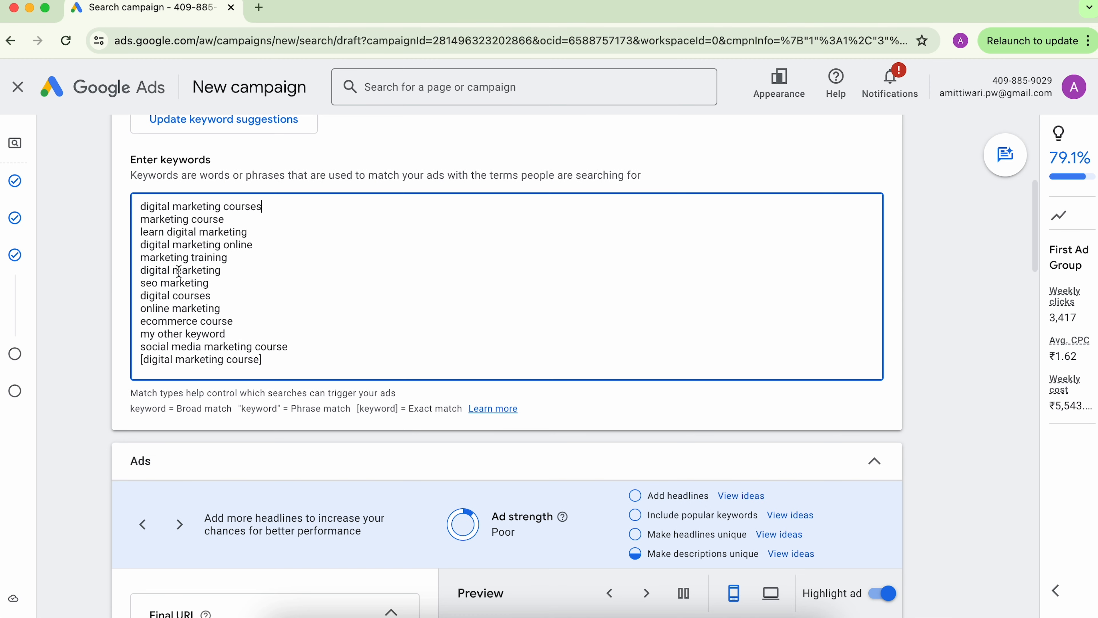
{"action": "scroll", "coordinate": [126, 284], "scroll_direction": "up", "scroll_amount": 3}
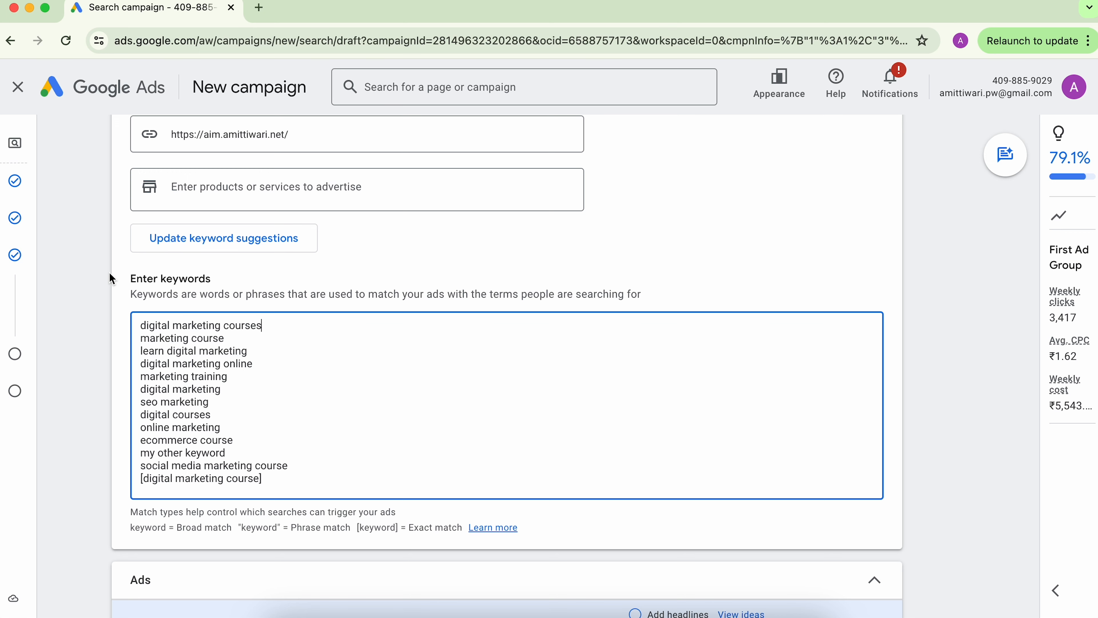
{"action": "scroll", "coordinate": [100, 337], "scroll_direction": "down", "scroll_amount": 1}
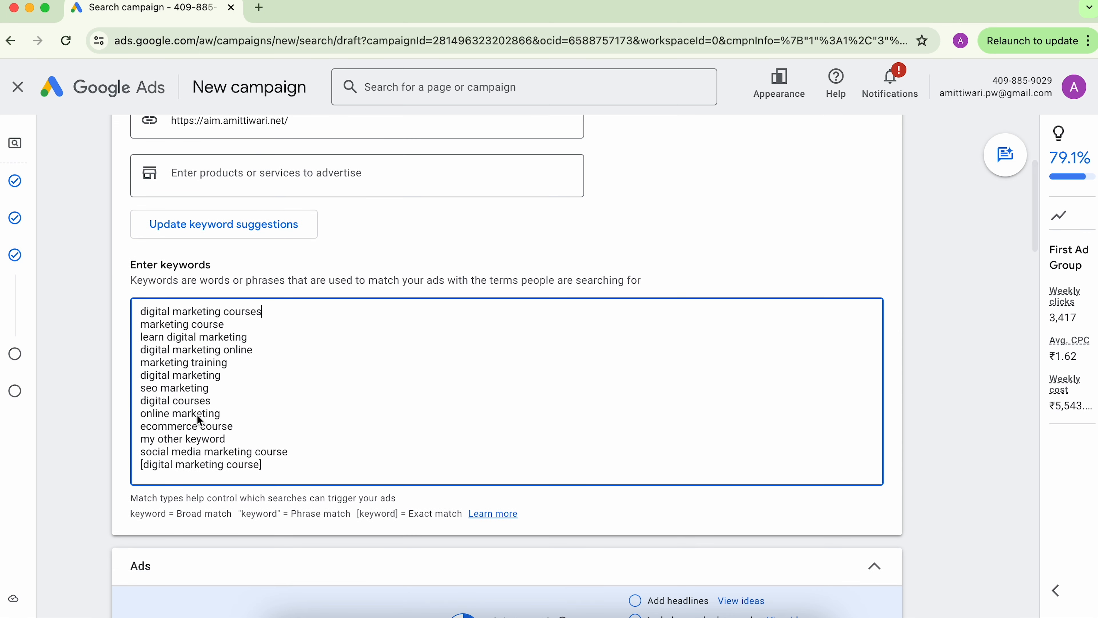
{"action": "scroll", "coordinate": [199, 420], "scroll_direction": "down", "scroll_amount": 10}
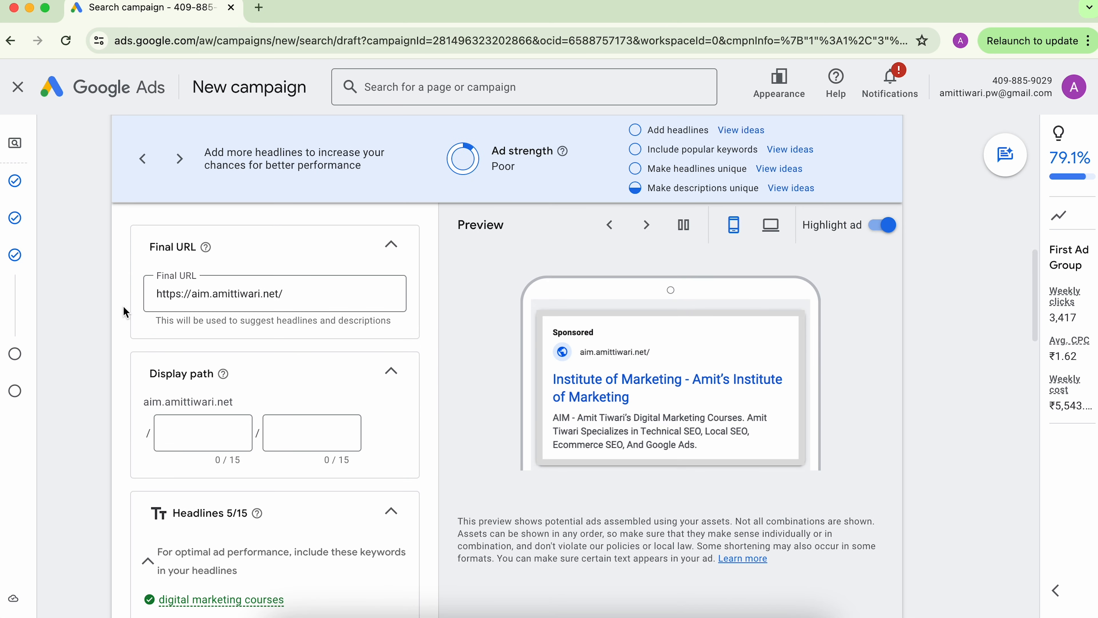
{"action": "scroll", "coordinate": [100, 242], "scroll_direction": "up", "scroll_amount": 15}
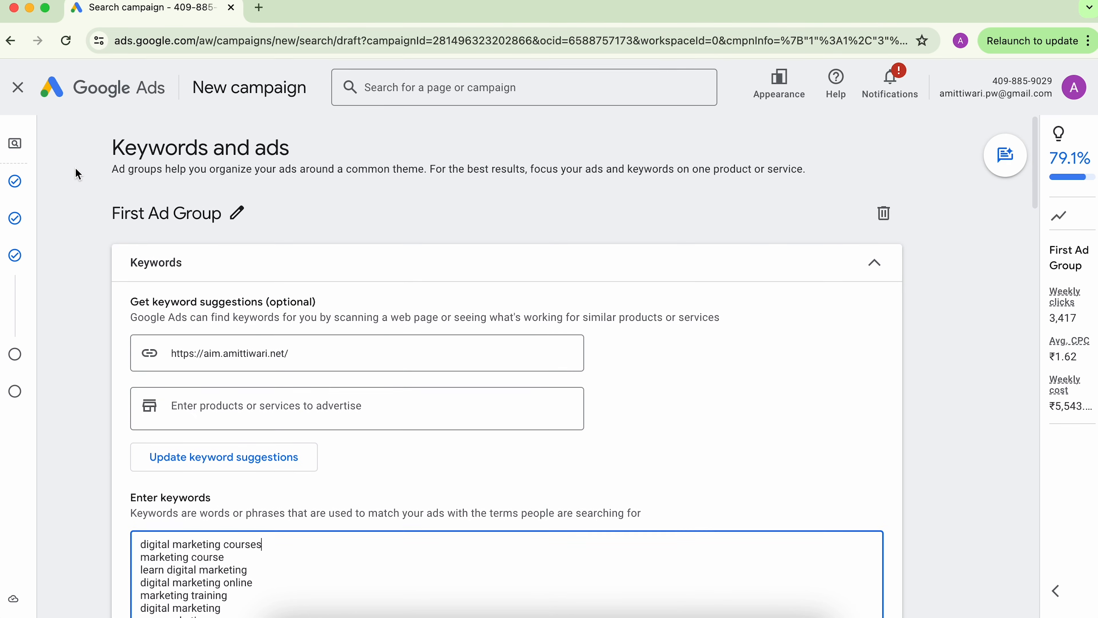
{"action": "scroll", "coordinate": [122, 285], "scroll_direction": "down", "scroll_amount": 10}
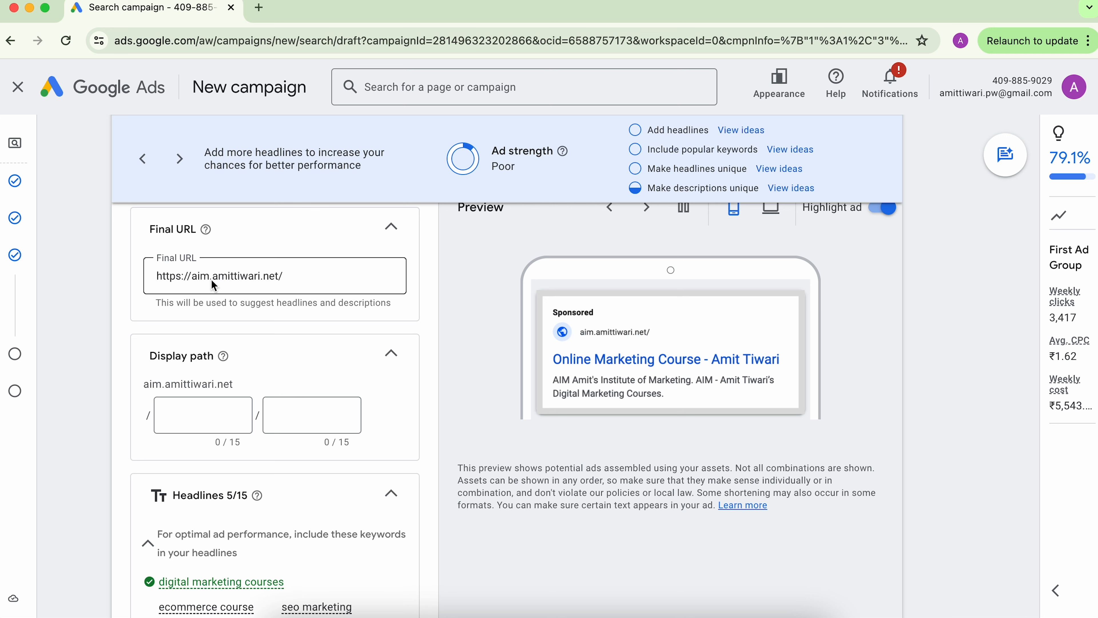
{"action": "left_click", "coordinate": [192, 419]}
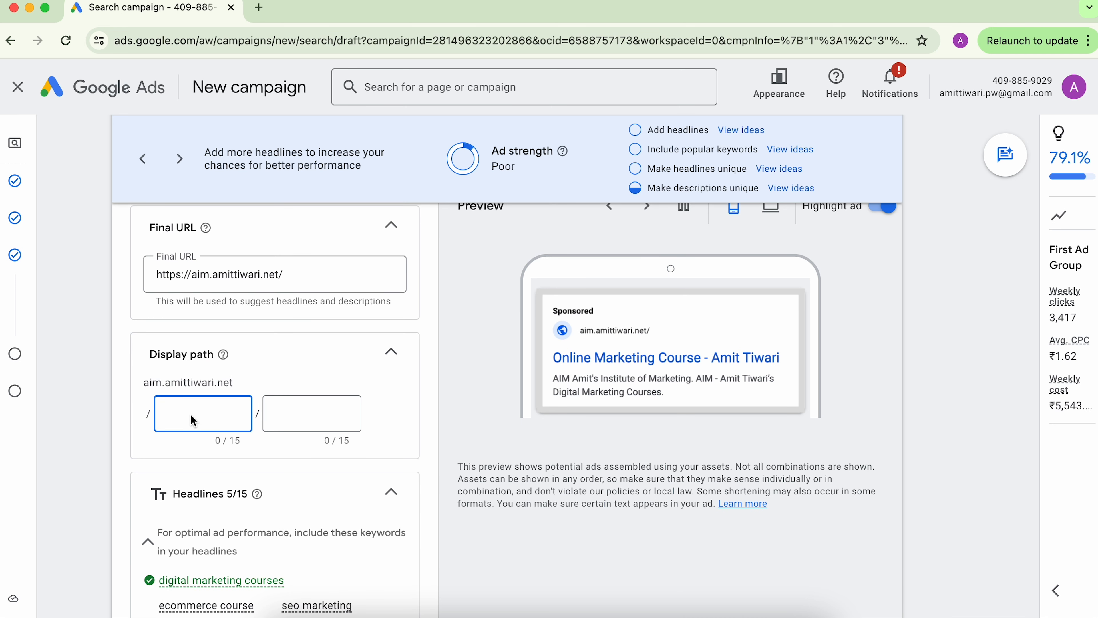
- Search Google for "car insurance" in a new browser tab
{"action": "left_click", "coordinate": [259, 9]}
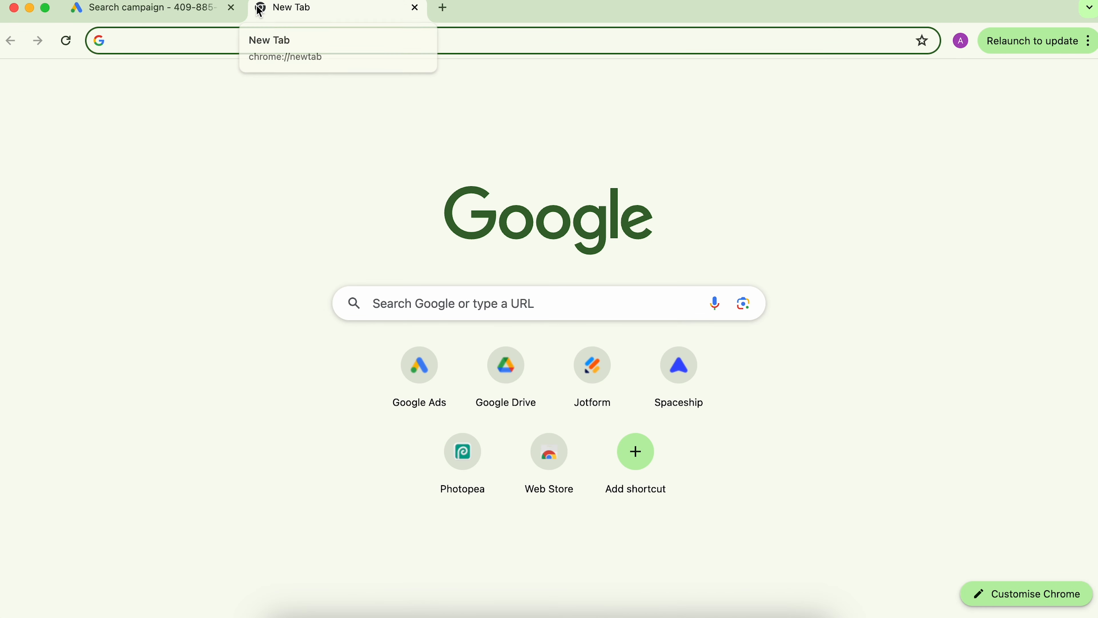
{"action": "type", "text": "car insurance"}
{"action": "key", "text": "Return"}
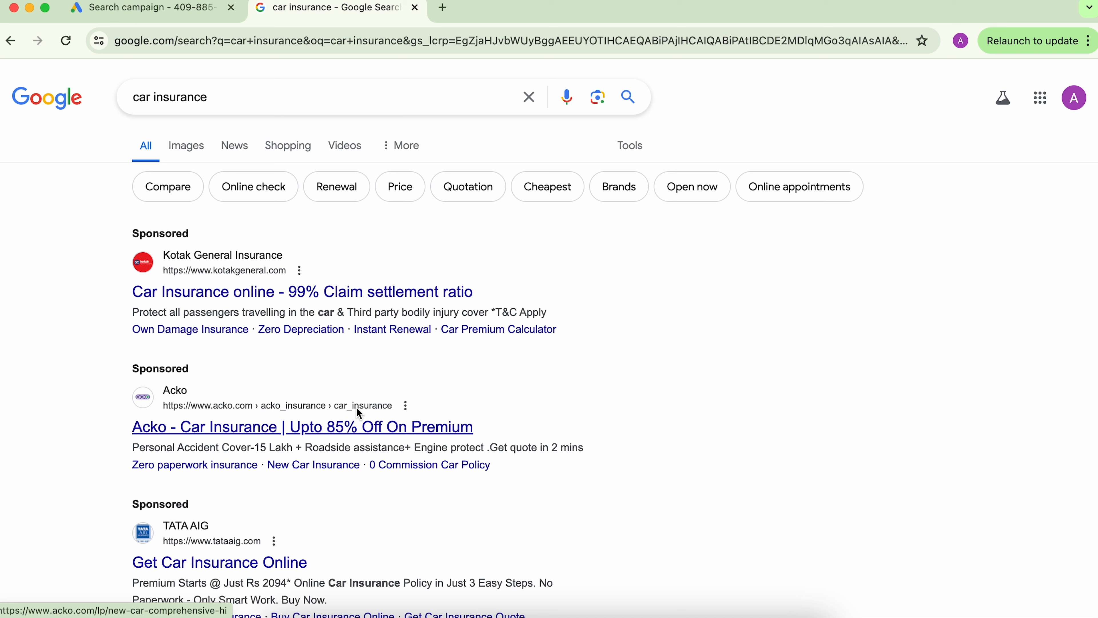
- Open the sponsored Acko car insurance result in a separate tab, view its landing page, and return to the Google Ads campaign draft
{"action": "right_click", "coordinate": [173, 426]}
{"action": "left_click", "coordinate": [215, 338]}
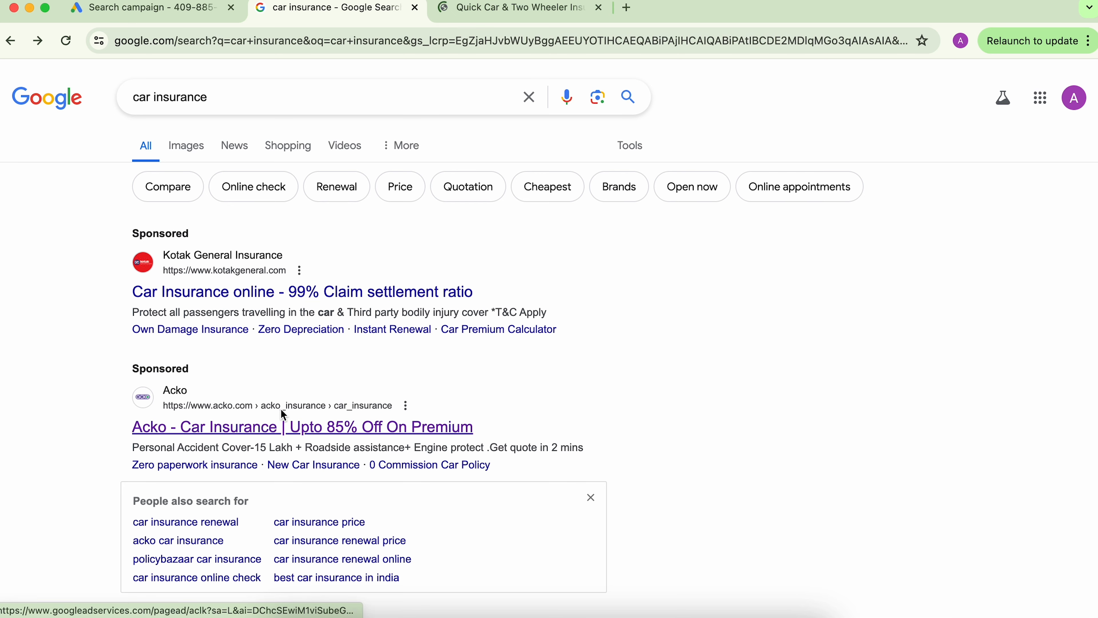
{"action": "left_click", "coordinate": [462, 7]}
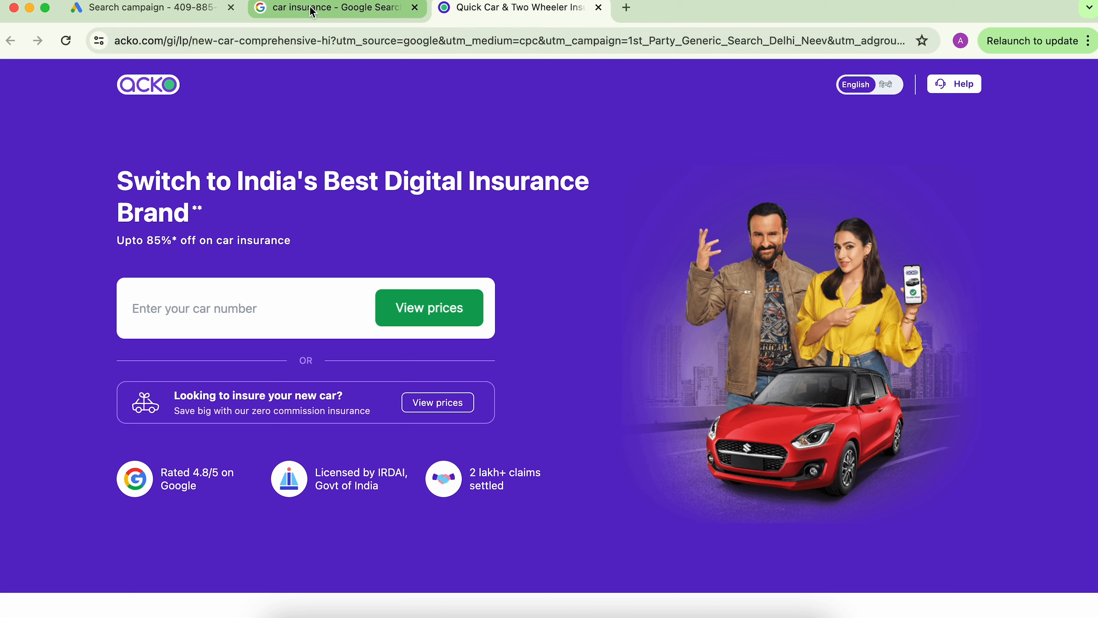
{"action": "left_click", "coordinate": [190, 9]}
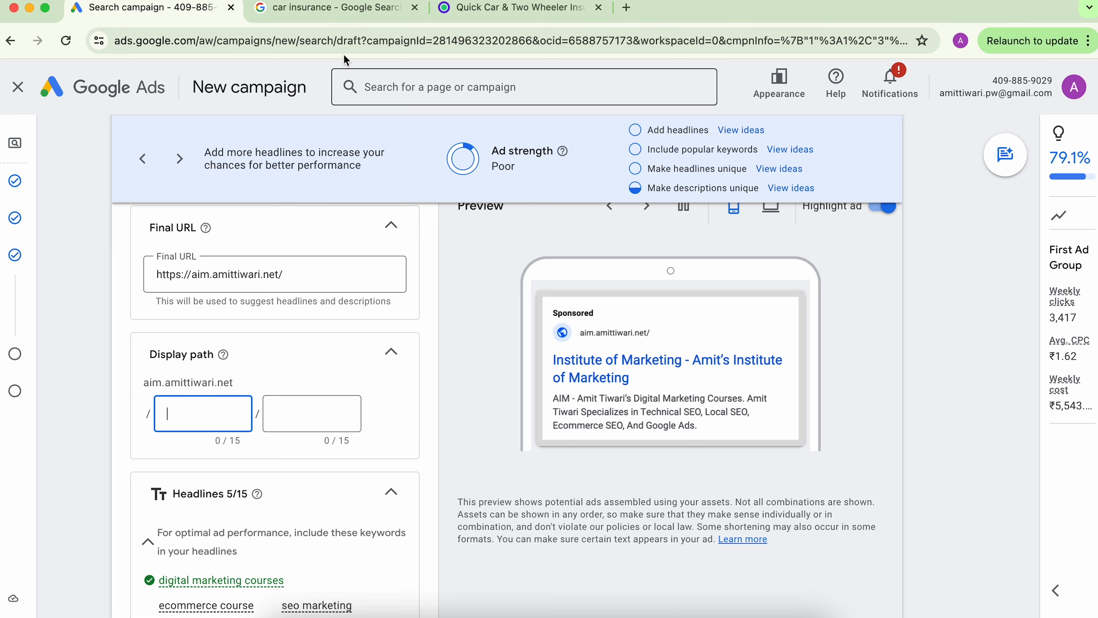
- Check the display path on the sponsored Acko result for "car insurance" and set the ad's first display path field to "best-course"
{"action": "left_click", "coordinate": [335, 8]}
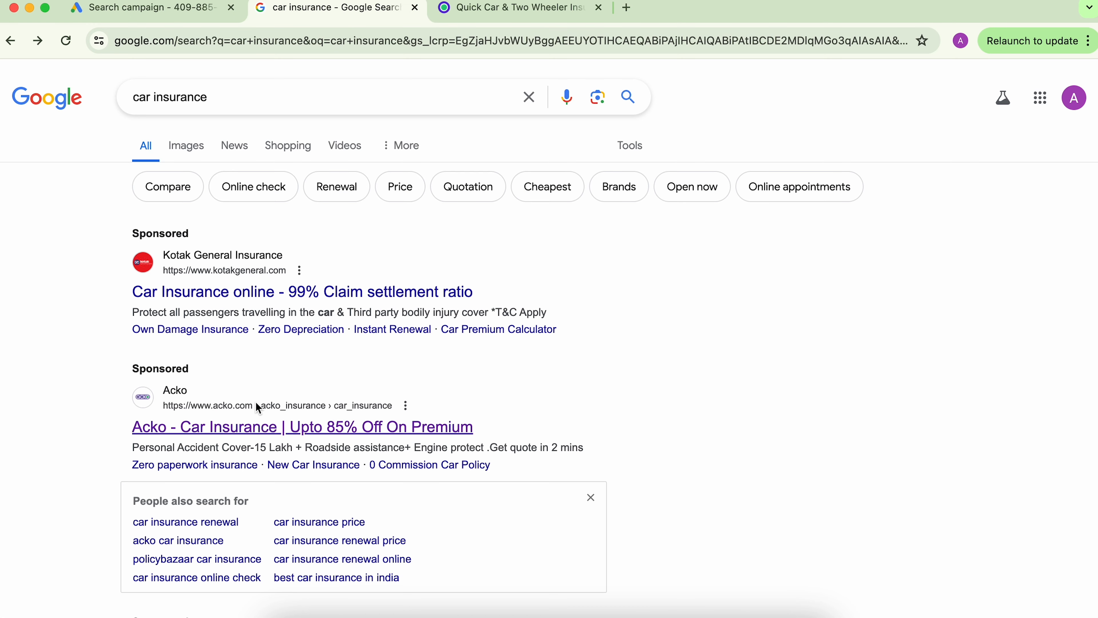
{"action": "left_click", "coordinate": [175, 7]}
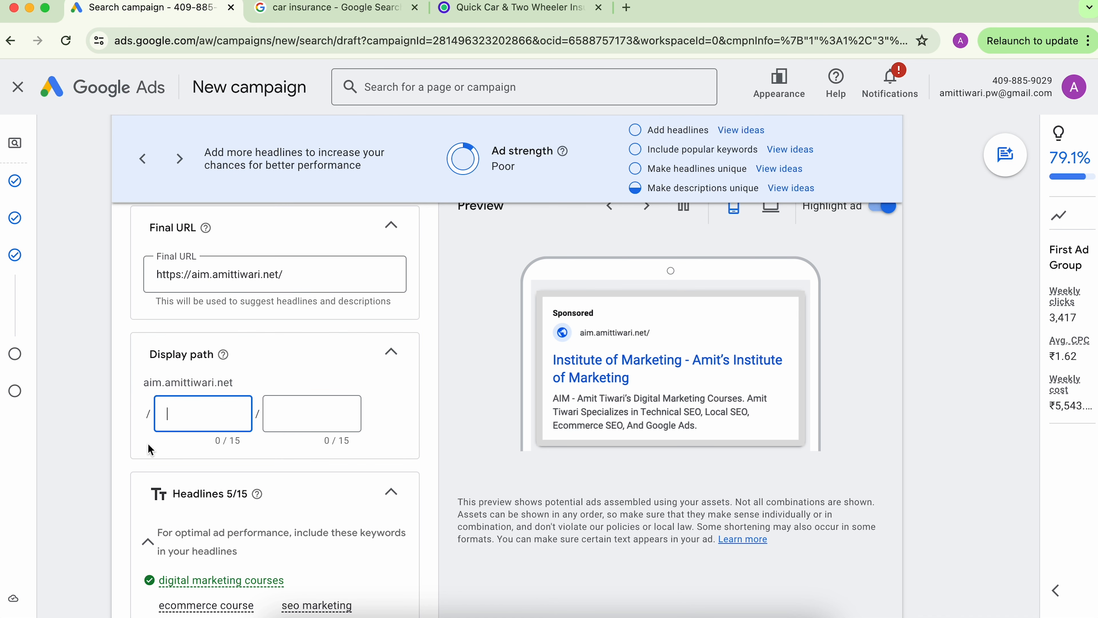
{"action": "type", "text": "best-course"}
- Set the ad's second display path field to "digital"
{"action": "left_click", "coordinate": [277, 414]}
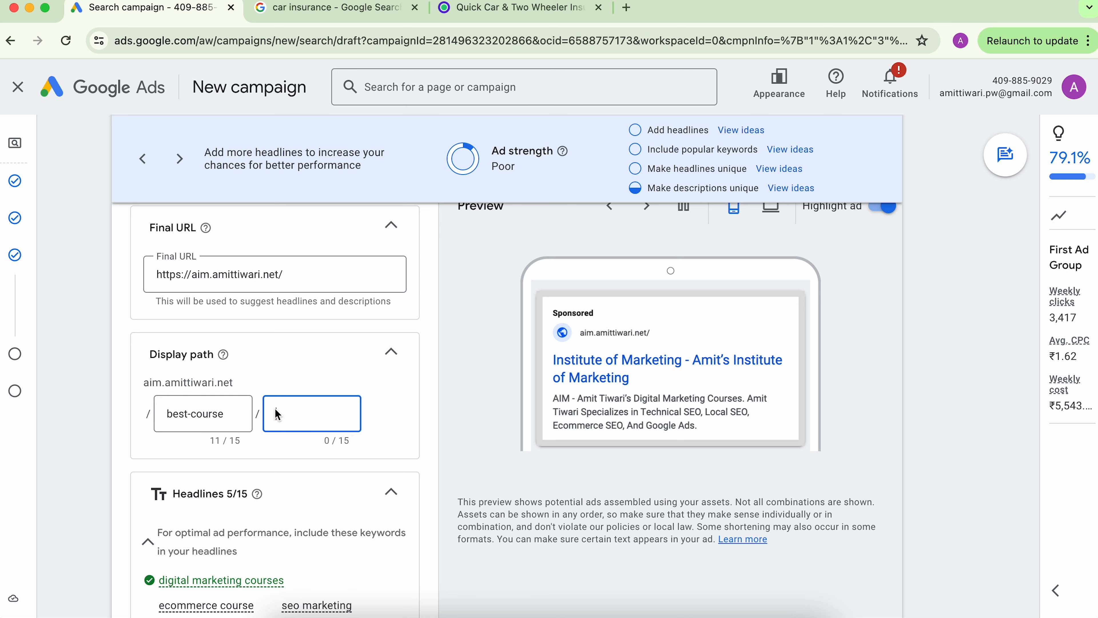
{"action": "type", "text": "digital-mar"}
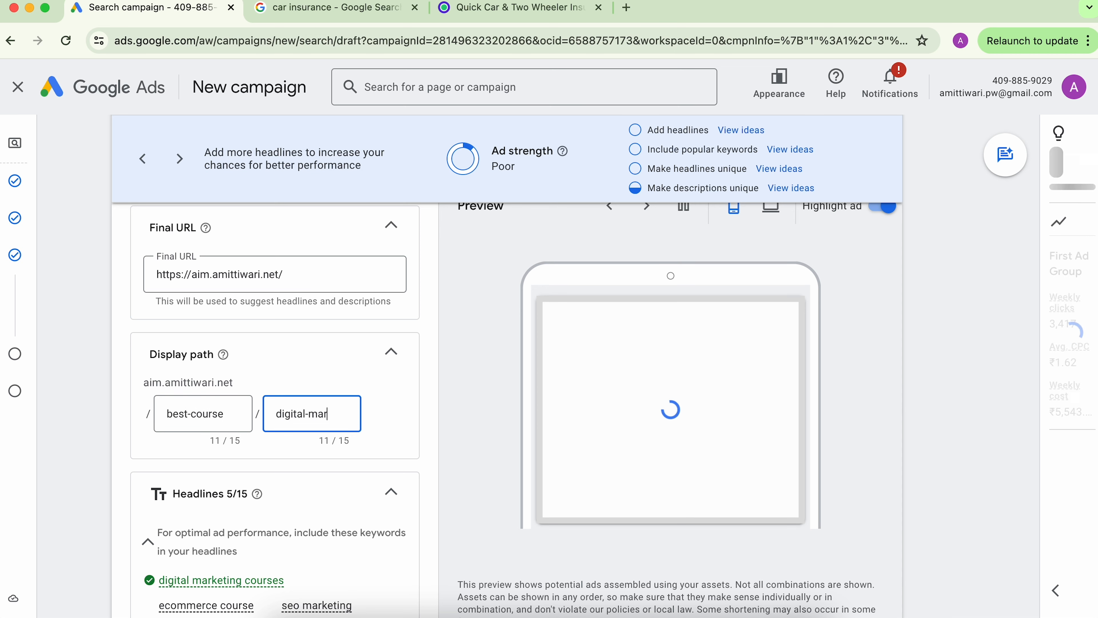
{"action": "type", "text": "keting"}
{"action": "key", "text": "BackSpace"}
{"action": "key", "text": "BackSpace"}
{"action": "key", "text": "BackSpace"}
{"action": "key", "text": "BackSpace"}
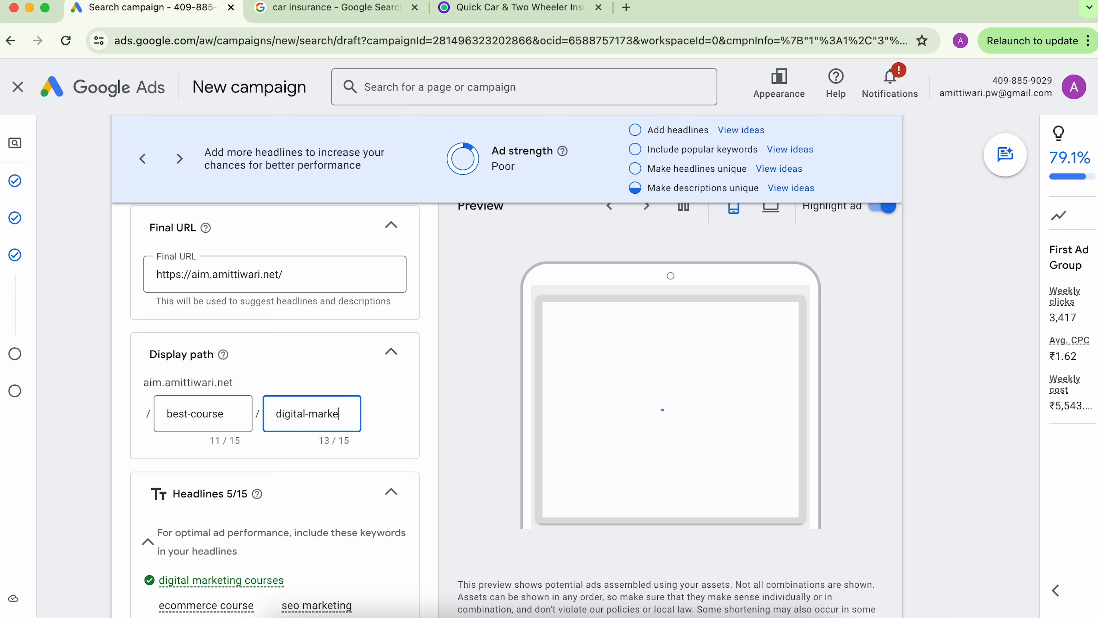
{"action": "key", "text": "BackSpace"}
{"action": "key", "text": "BackSpace"}
{"action": "key", "text": "BackSpace"}
{"action": "key", "text": "BackSpace"}
{"action": "key", "text": "BackSpace"}
{"action": "key", "text": "BackSpace"}
{"action": "key", "text": "BackSpace"}
{"action": "type", "text": "l"}
{"action": "left_click", "coordinate": [76, 402]}
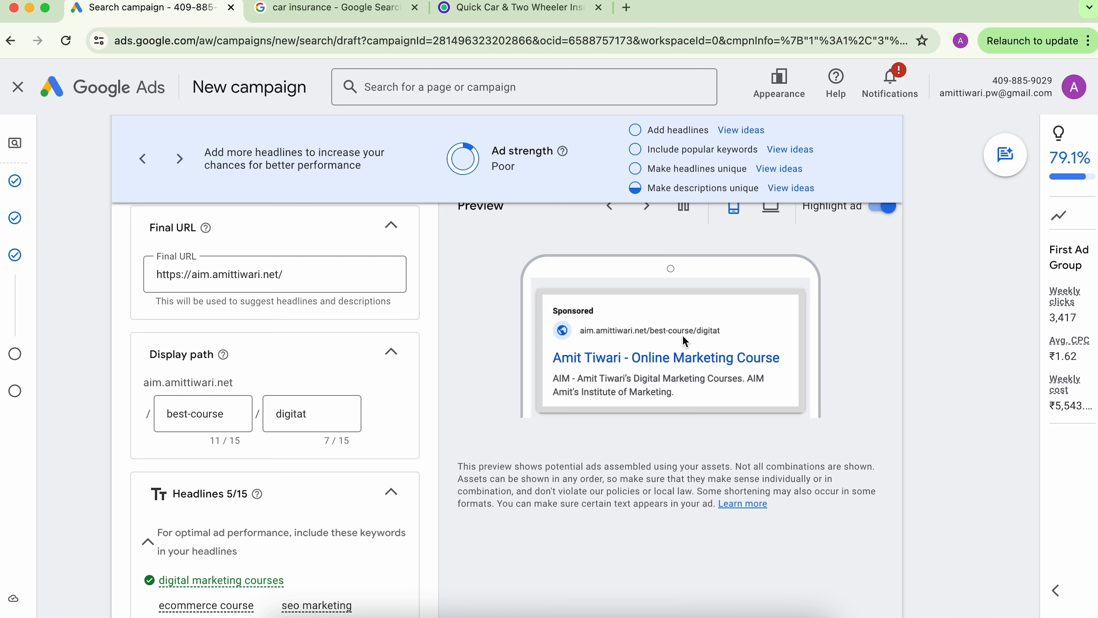
{"action": "left_click", "coordinate": [331, 415]}
{"action": "key", "text": "BackSpace"}
{"action": "type", "text": "l"}
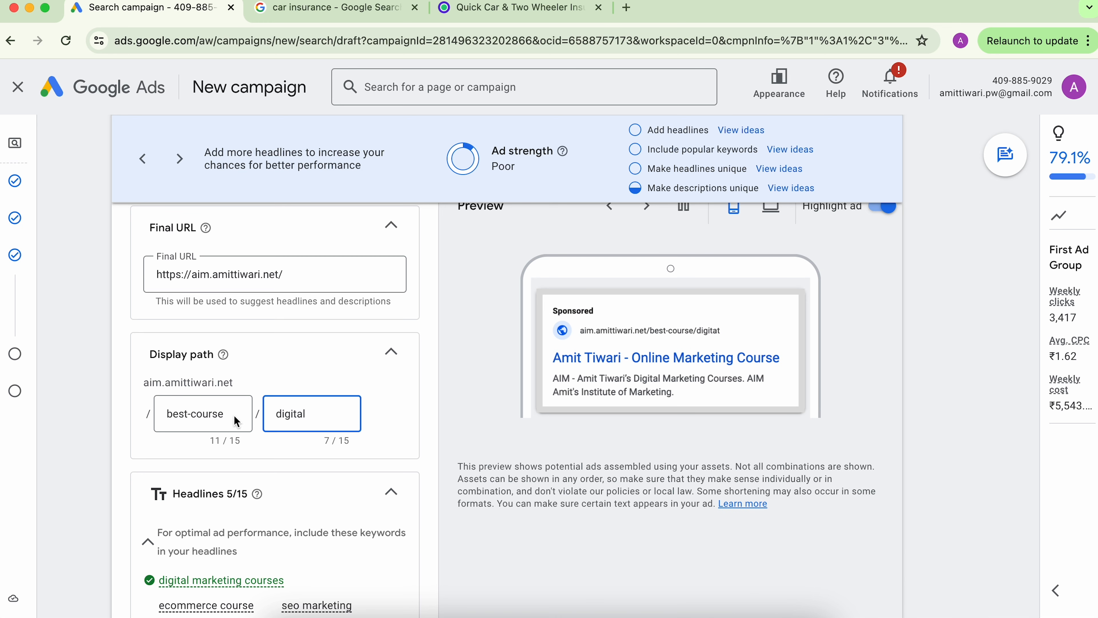
{"action": "left_click", "coordinate": [86, 312]}
- Review the ad's preview, headlines and descriptions and compare them with the sponsored car insurance results on Google
{"action": "scroll", "coordinate": [86, 312], "scroll_direction": "down", "scroll_amount": 1}
{"action": "scroll", "coordinate": [86, 312], "scroll_direction": "up", "scroll_amount": 3}
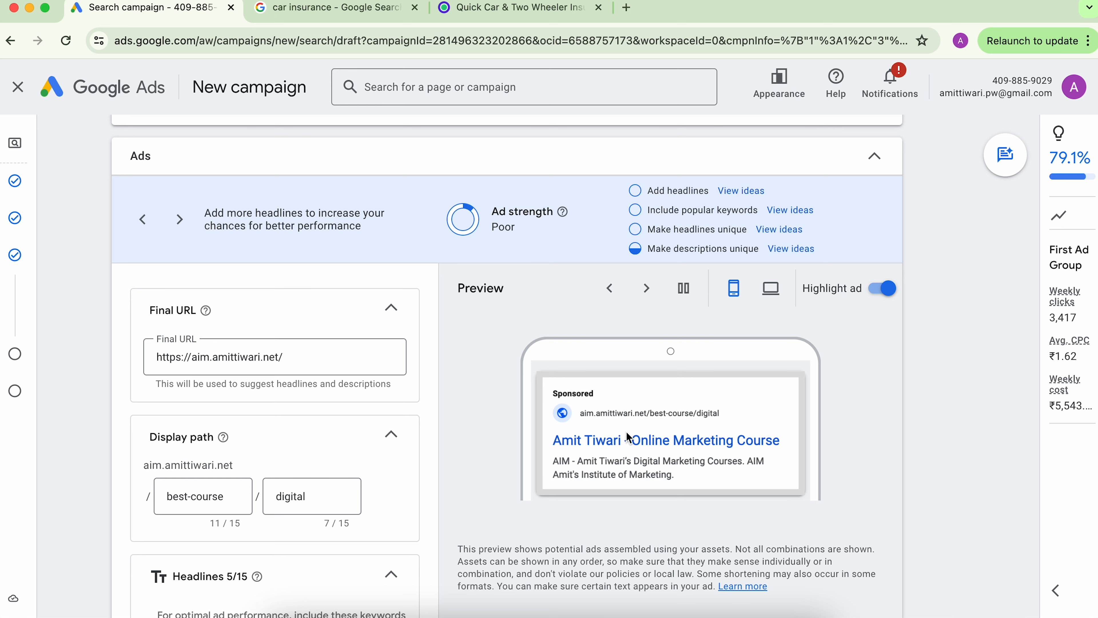
{"action": "scroll", "coordinate": [68, 390], "scroll_direction": "down", "scroll_amount": 7}
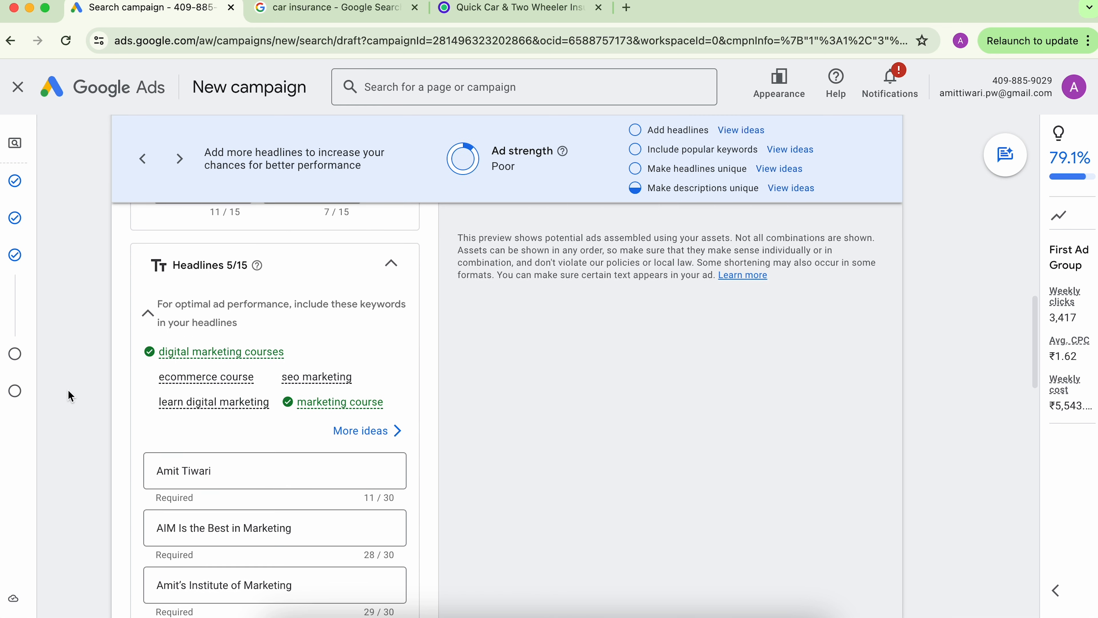
{"action": "scroll", "coordinate": [106, 424], "scroll_direction": "down", "scroll_amount": 8}
{"action": "scroll", "coordinate": [106, 424], "scroll_direction": "down", "scroll_amount": 5}
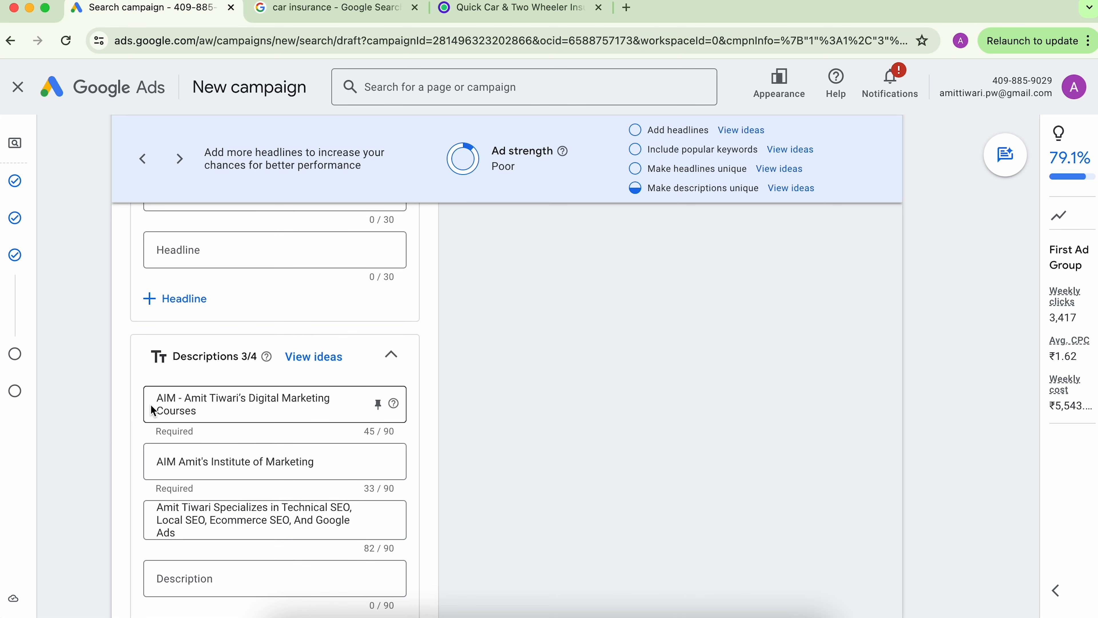
{"action": "scroll", "coordinate": [112, 438], "scroll_direction": "up", "scroll_amount": 12}
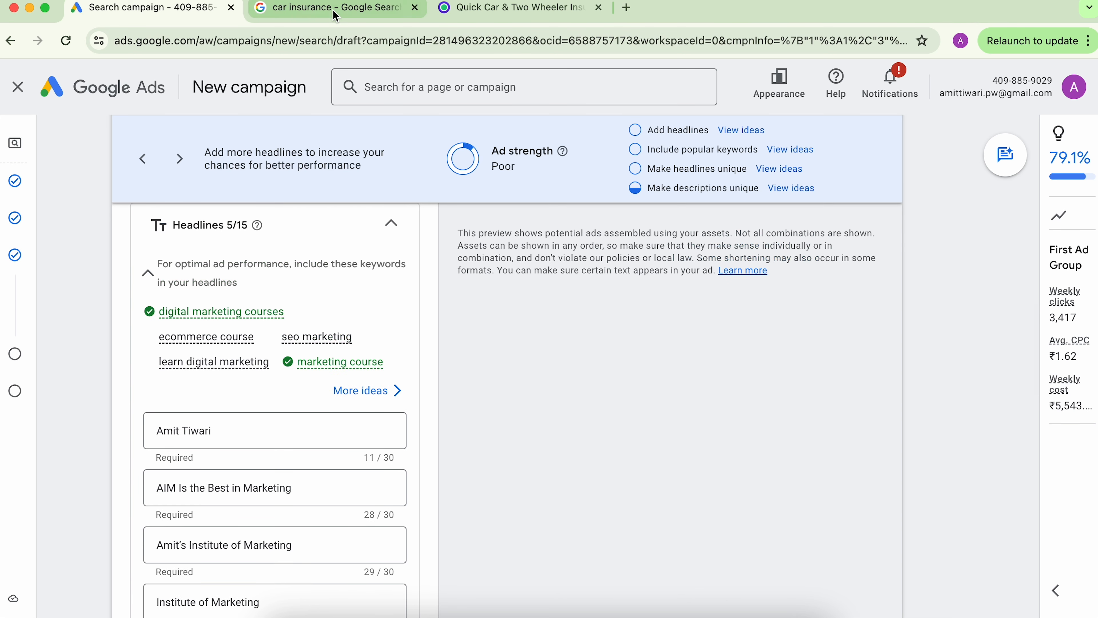
{"action": "left_click", "coordinate": [336, 16]}
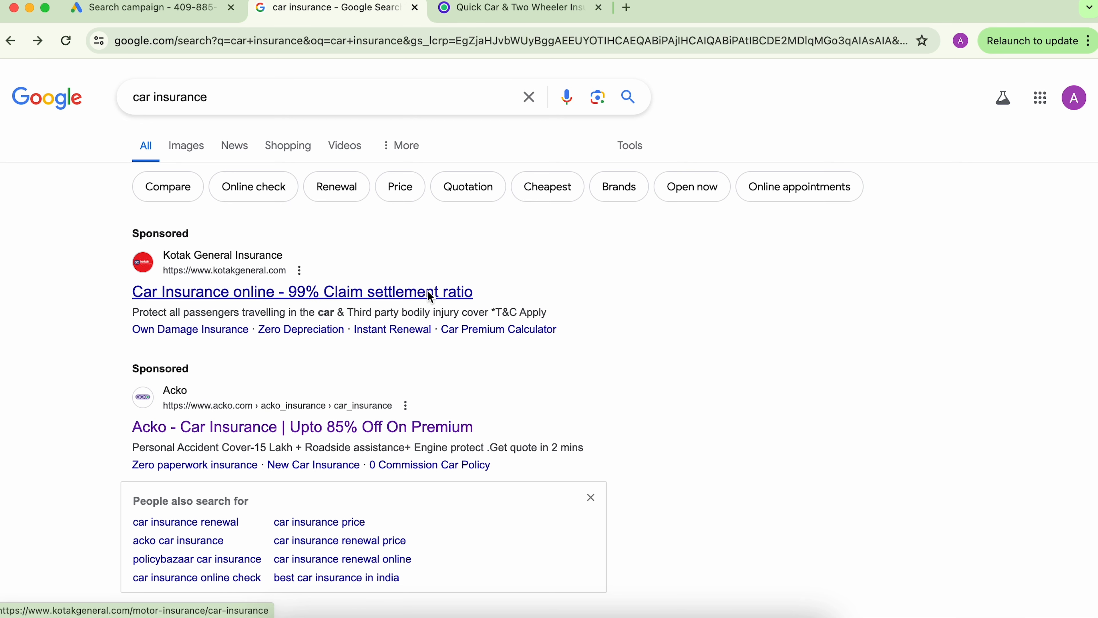
{"action": "scroll", "coordinate": [419, 297], "scroll_direction": "down", "scroll_amount": 3}
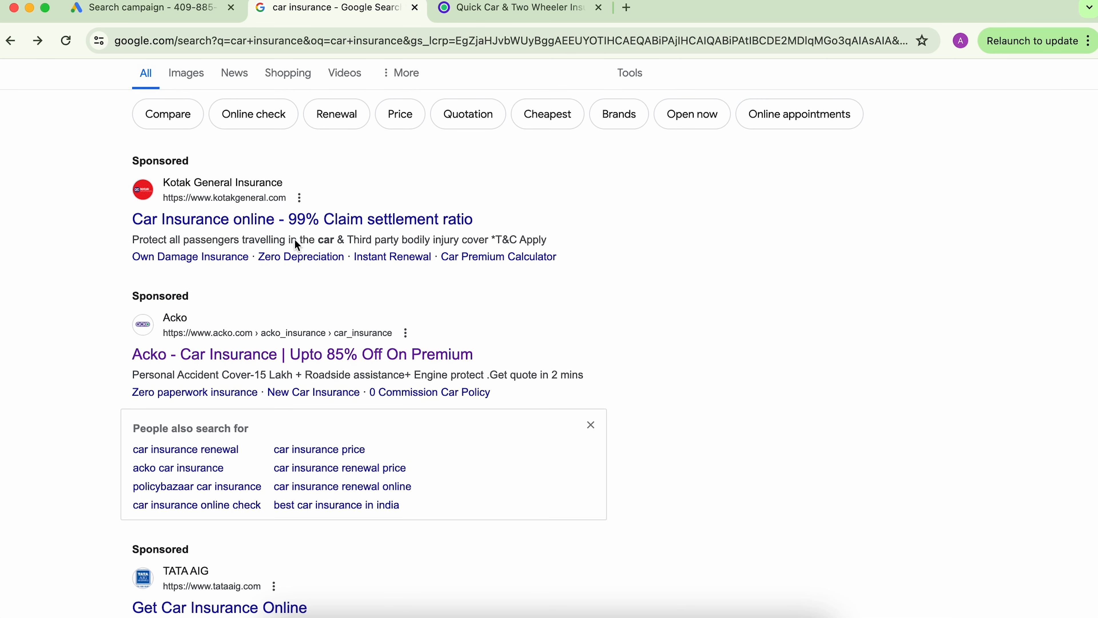
{"action": "left_click", "coordinate": [147, 8]}
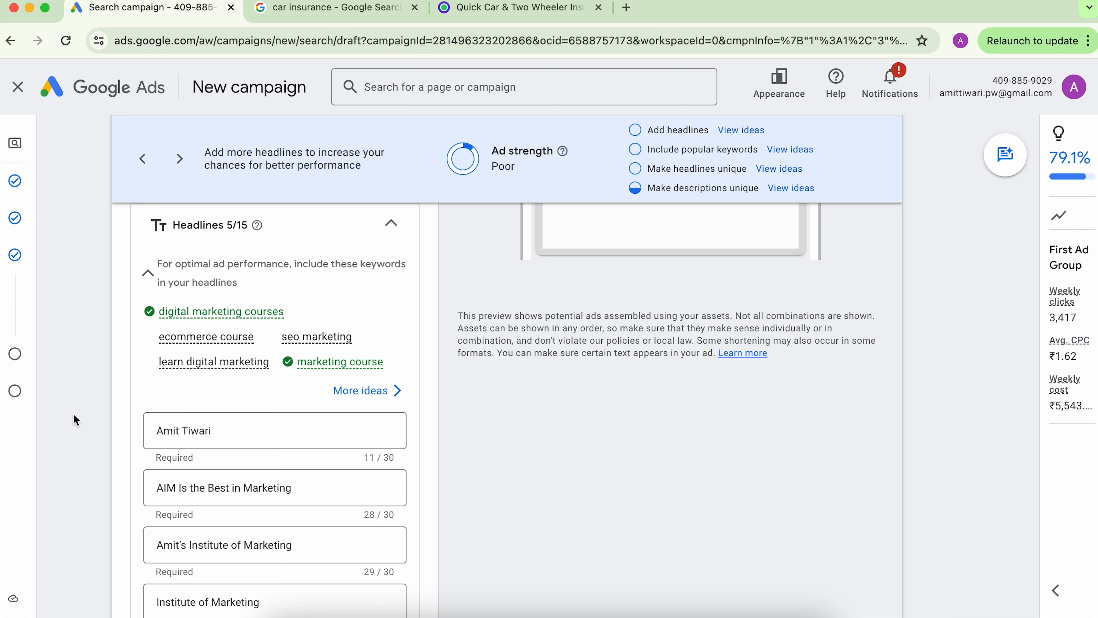
- Examine the ad's headlines, descriptions, business name and sitelink sections, and revisit the sponsored car insurance results for comparison
{"action": "scroll", "coordinate": [76, 420], "scroll_direction": "down", "scroll_amount": 2}
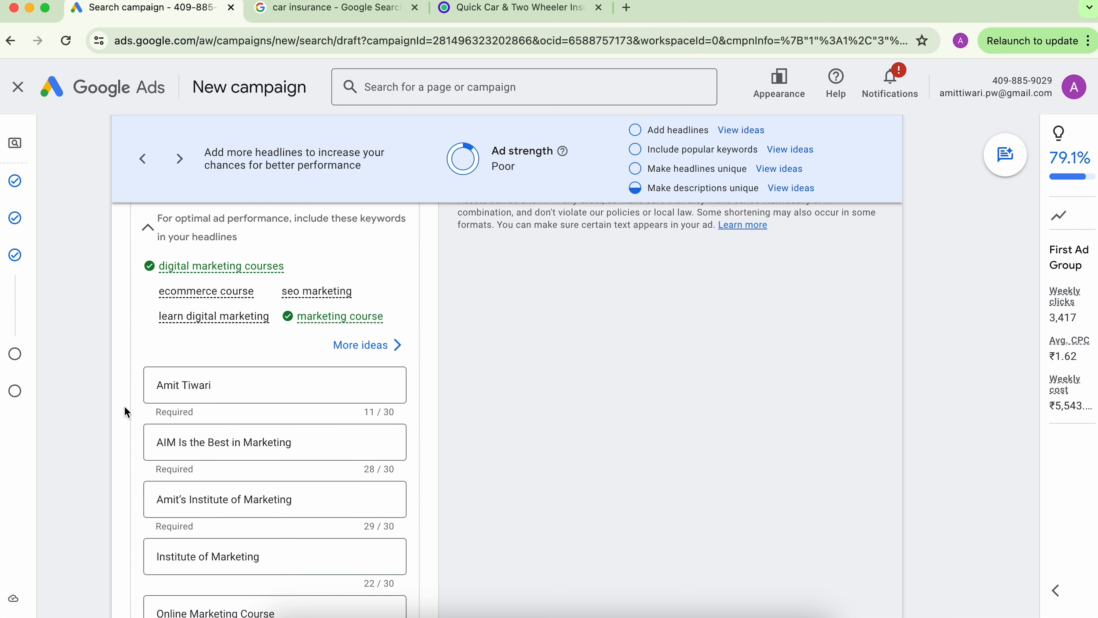
{"action": "scroll", "coordinate": [193, 402], "scroll_direction": "down", "scroll_amount": 2}
{"action": "scroll", "coordinate": [193, 402], "scroll_direction": "down", "scroll_amount": 20}
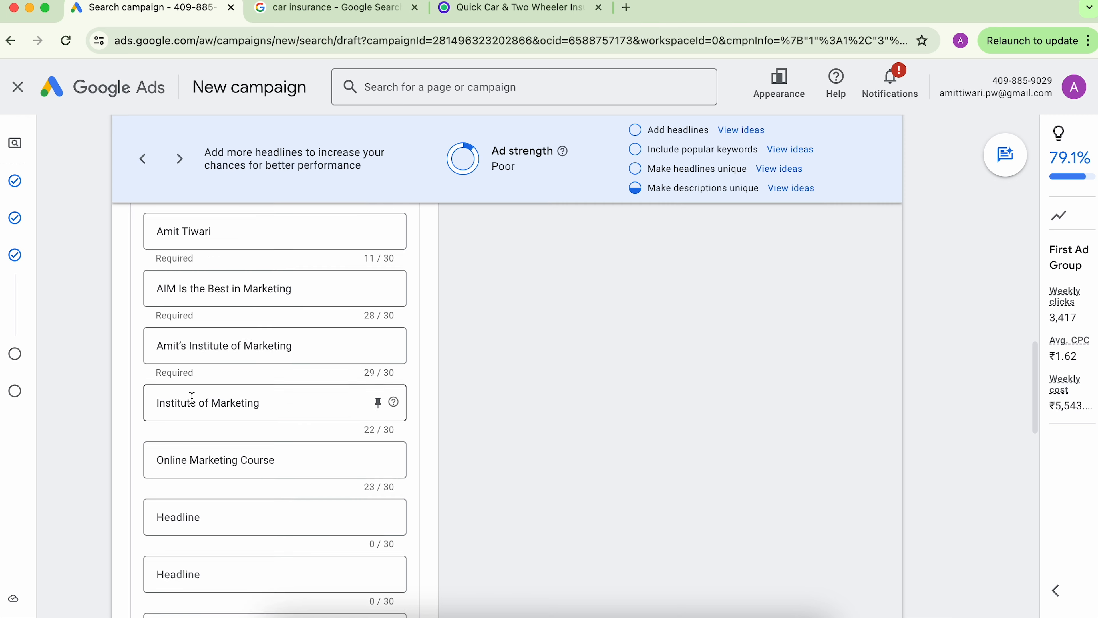
{"action": "scroll", "coordinate": [193, 403], "scroll_direction": "down", "scroll_amount": 10}
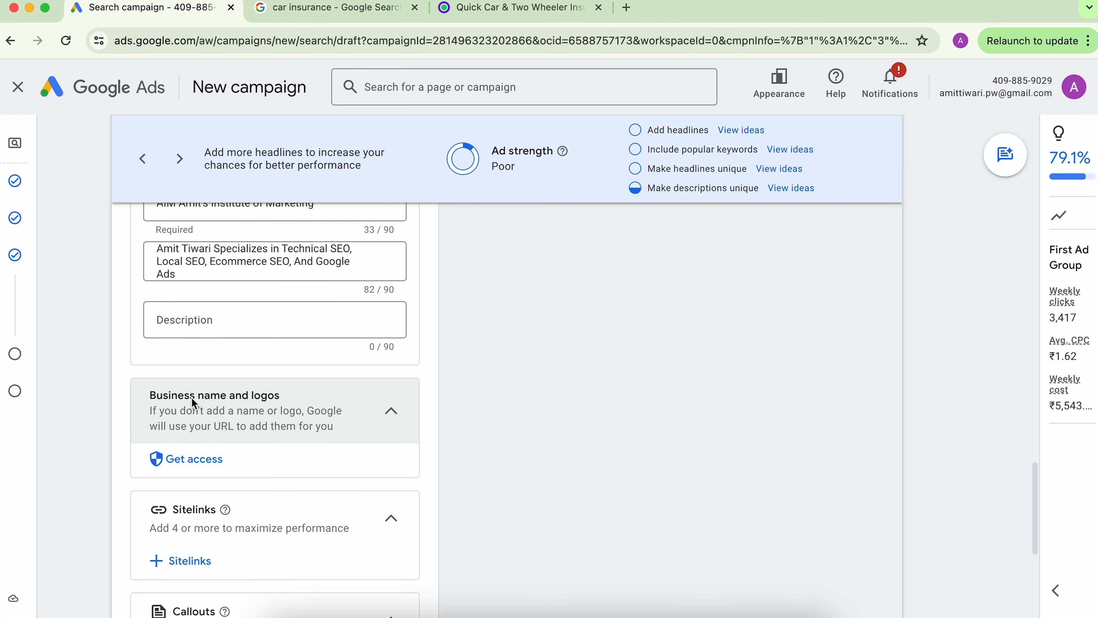
{"action": "scroll", "coordinate": [193, 404], "scroll_direction": "up", "scroll_amount": 12}
{"action": "scroll", "coordinate": [192, 402], "scroll_direction": "up", "scroll_amount": 10}
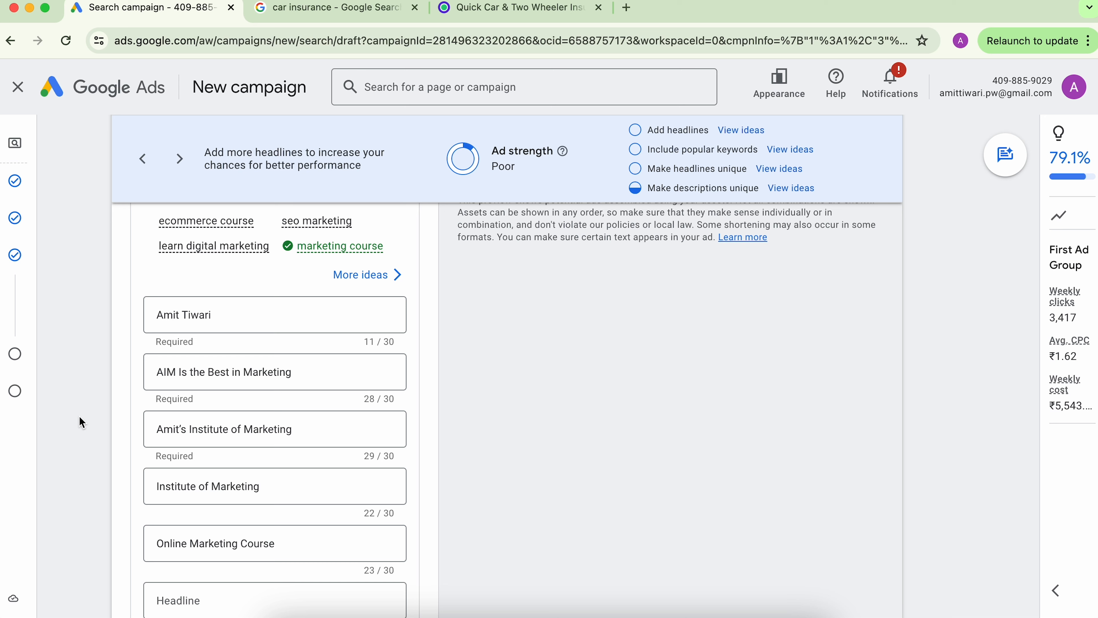
{"action": "left_click", "coordinate": [271, 15]}
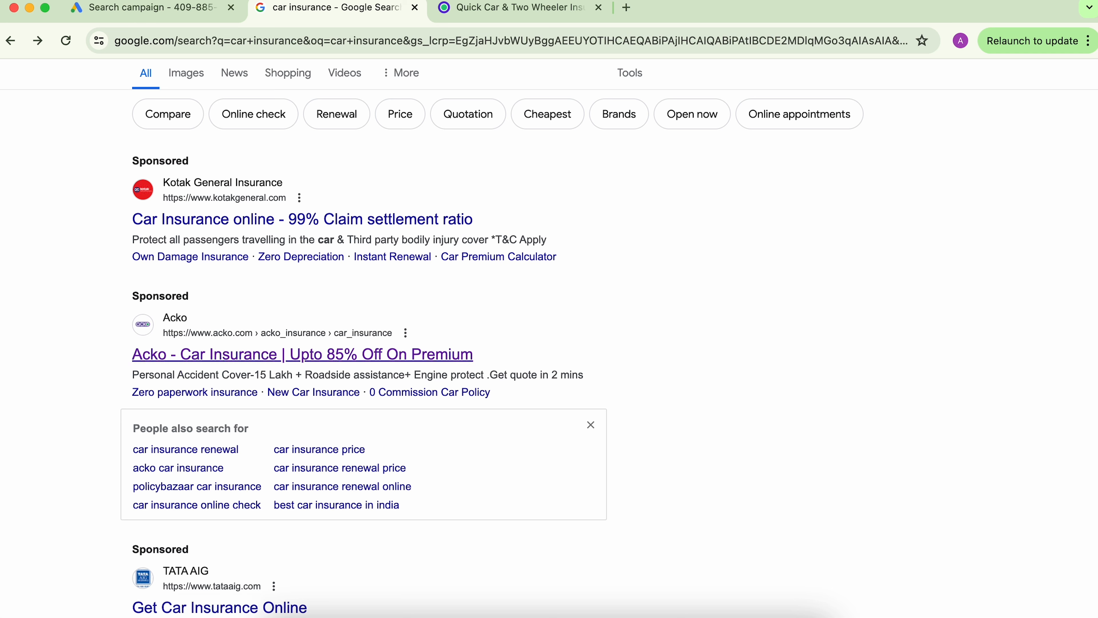
{"action": "left_click", "coordinate": [158, 7]}
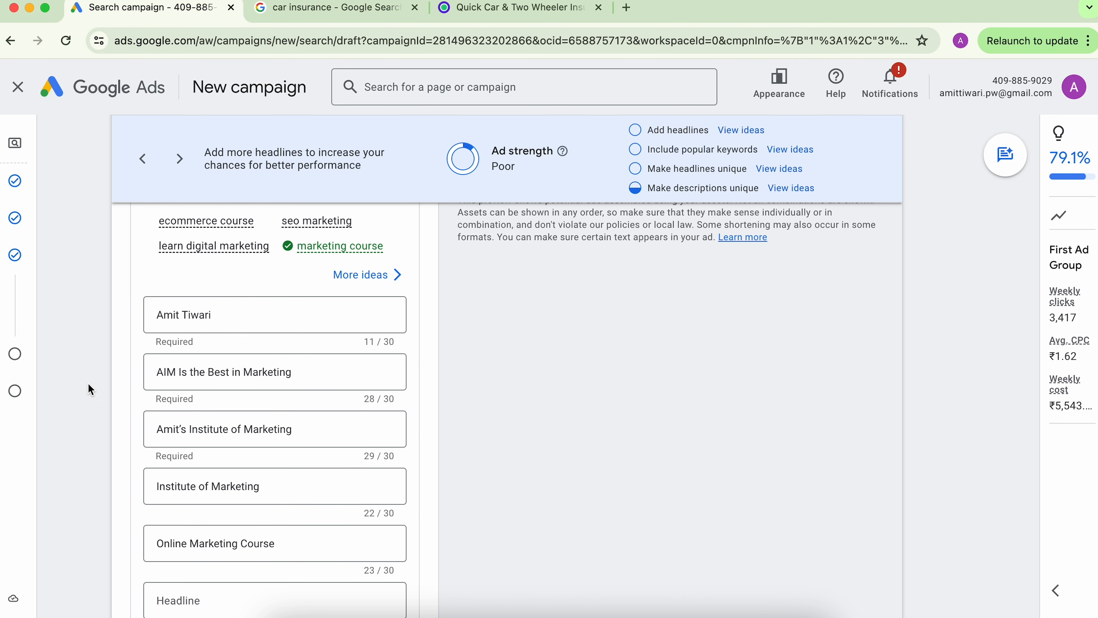
- Finish the search ad without adding sitelinks or callouts and proceed to the campaign's Budget page
{"action": "scroll", "coordinate": [87, 383], "scroll_direction": "down", "scroll_amount": 7}
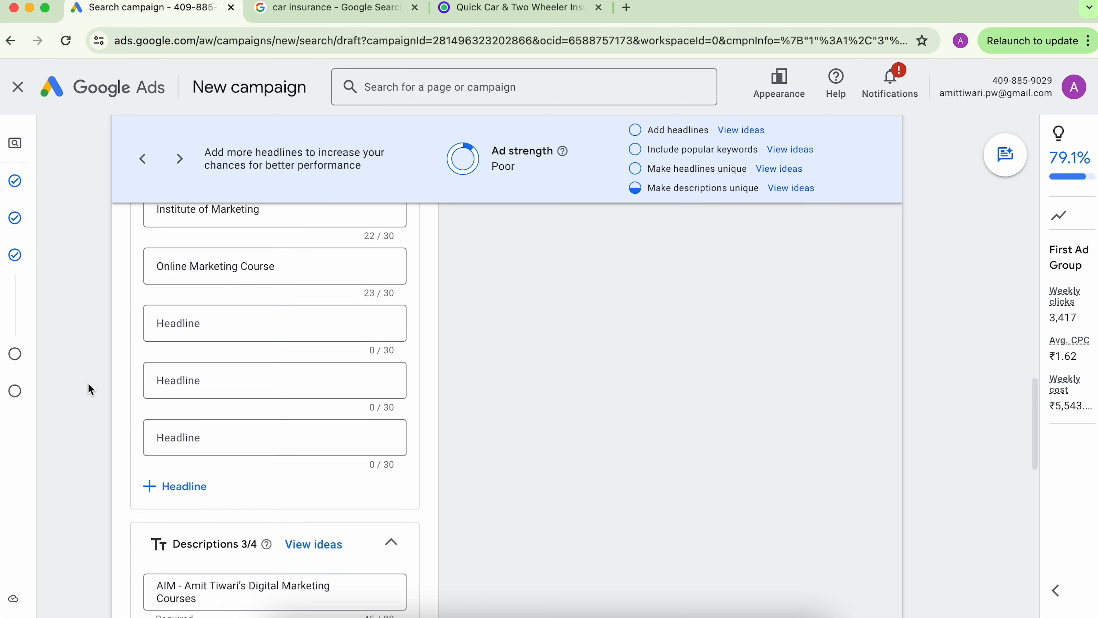
{"action": "scroll", "coordinate": [139, 414], "scroll_direction": "up", "scroll_amount": 4}
{"action": "scroll", "coordinate": [138, 415], "scroll_direction": "down", "scroll_amount": 8}
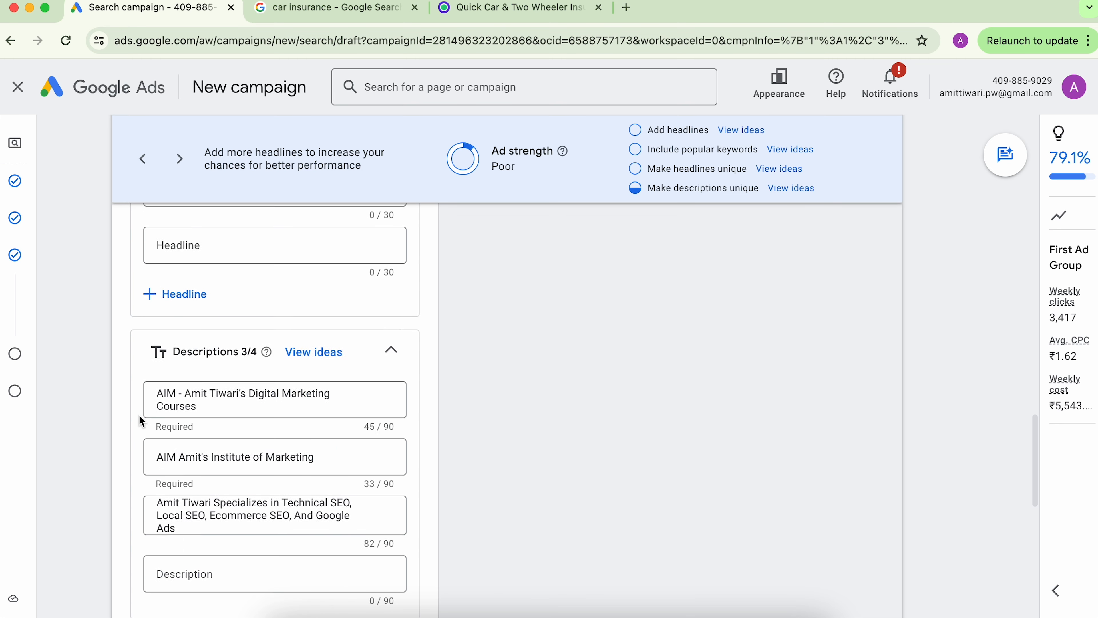
{"action": "scroll", "coordinate": [163, 410], "scroll_direction": "down", "scroll_amount": 9}
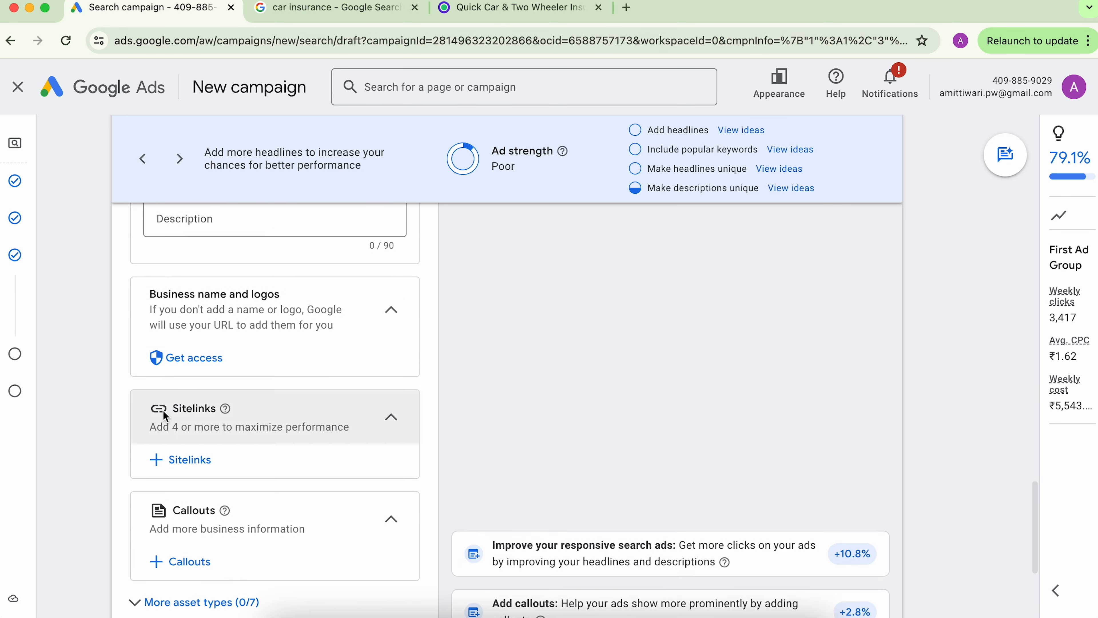
{"action": "scroll", "coordinate": [128, 458], "scroll_direction": "down", "scroll_amount": 3}
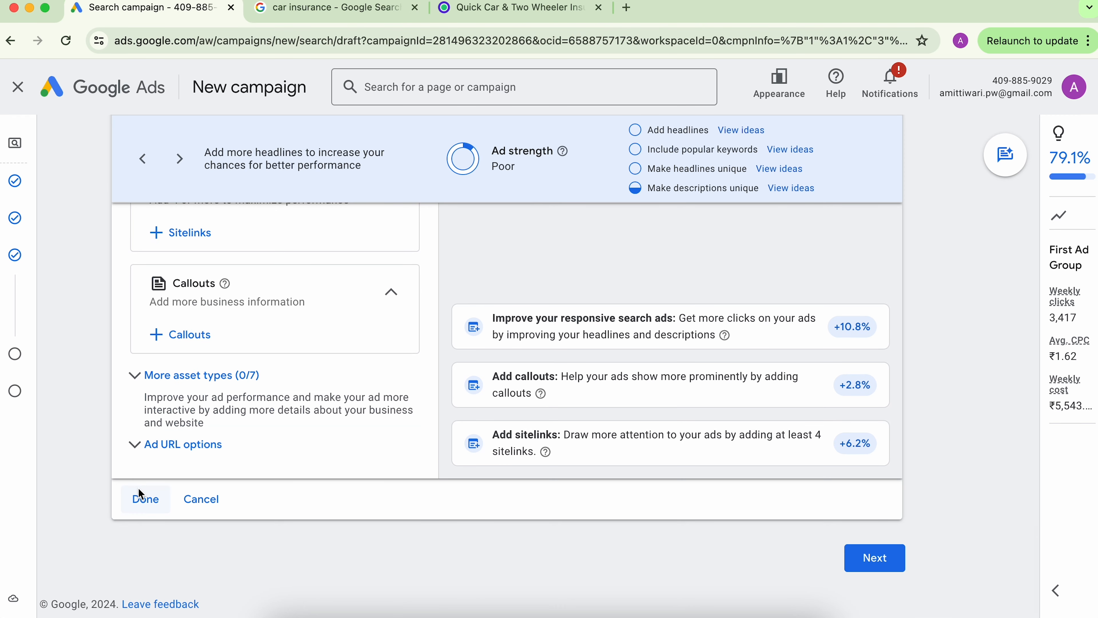
{"action": "left_click", "coordinate": [144, 501]}
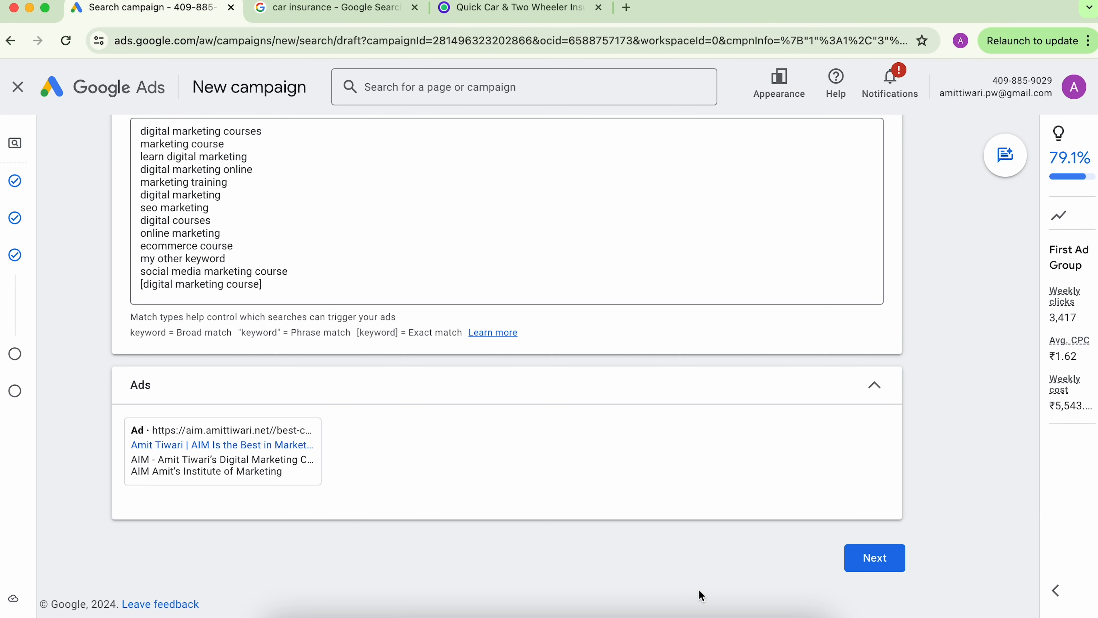
{"action": "left_click", "coordinate": [882, 559]}
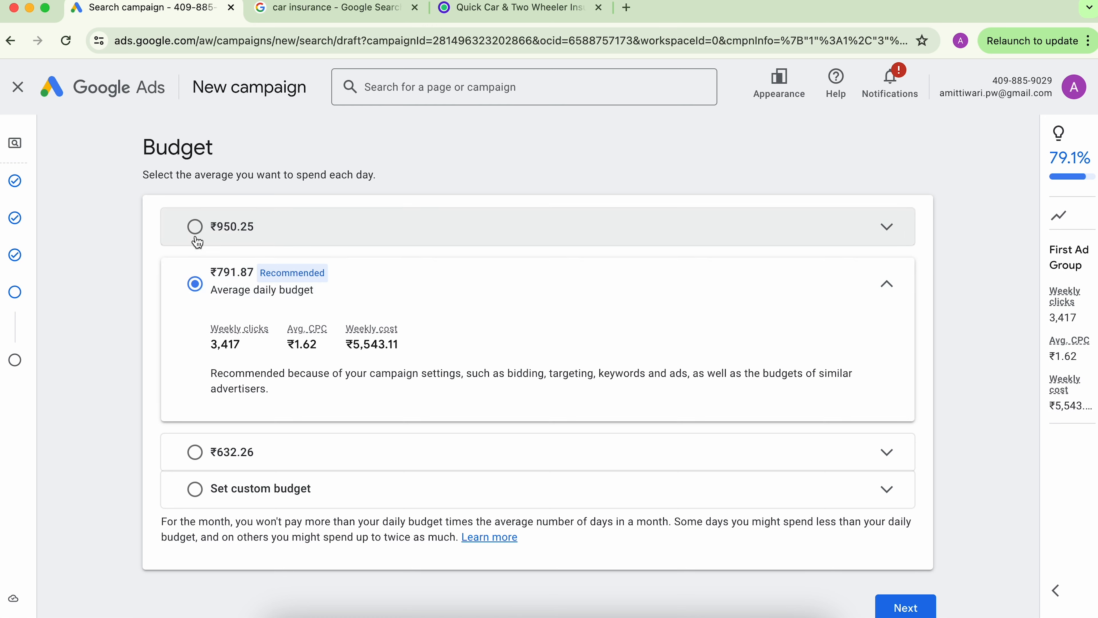
- Set a custom average daily budget of ₹2000 for the campaign and proceed to the campaign review page
{"action": "scroll", "coordinate": [165, 445], "scroll_direction": "down", "scroll_amount": 2}
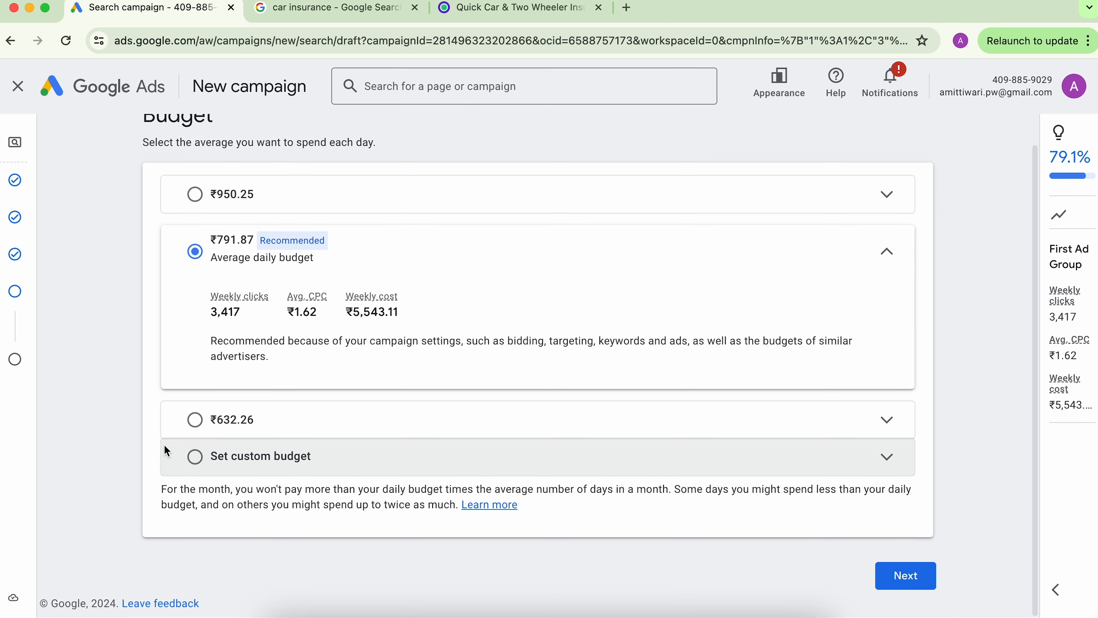
{"action": "left_click", "coordinate": [194, 458]}
{"action": "left_click", "coordinate": [245, 396]}
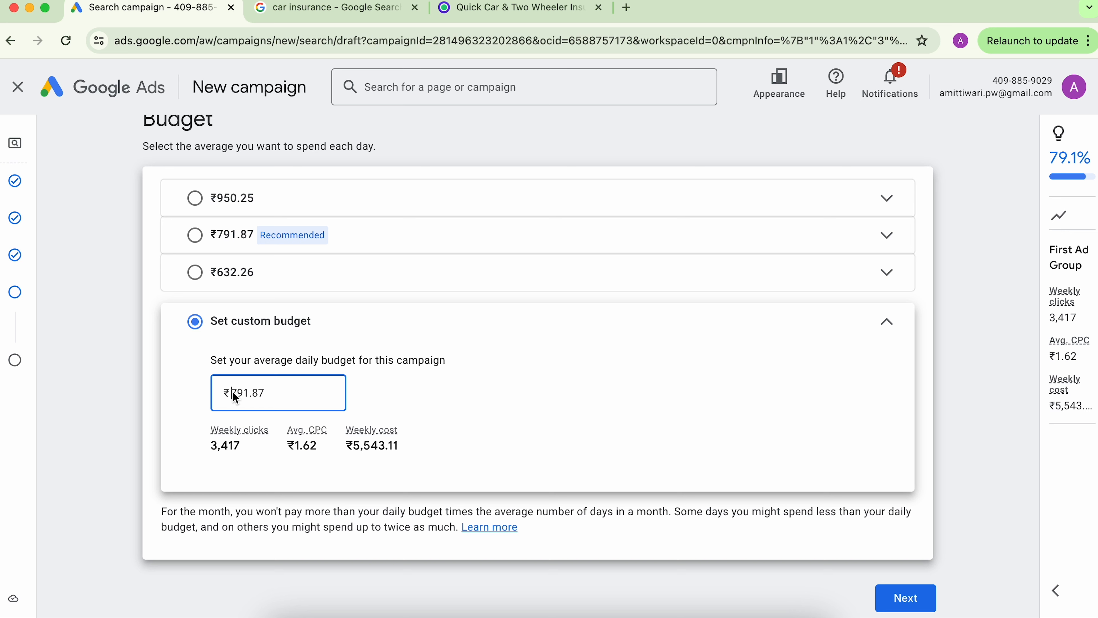
{"action": "left_click_drag", "start_coordinate": [289, 391], "coordinate": [208, 392]}
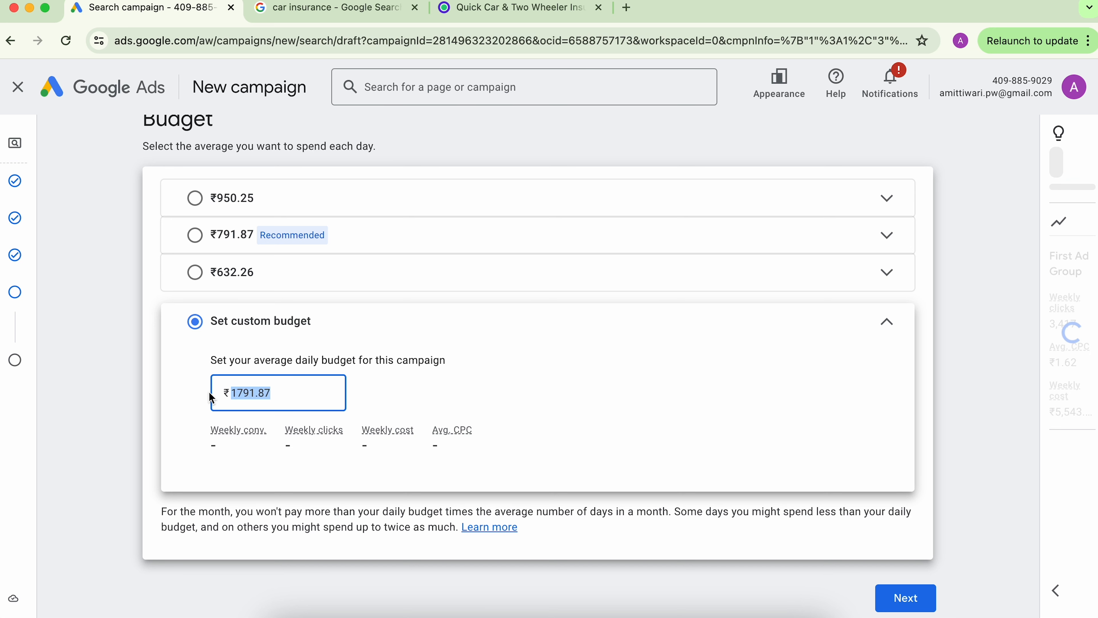
{"action": "type", "text": "2000"}
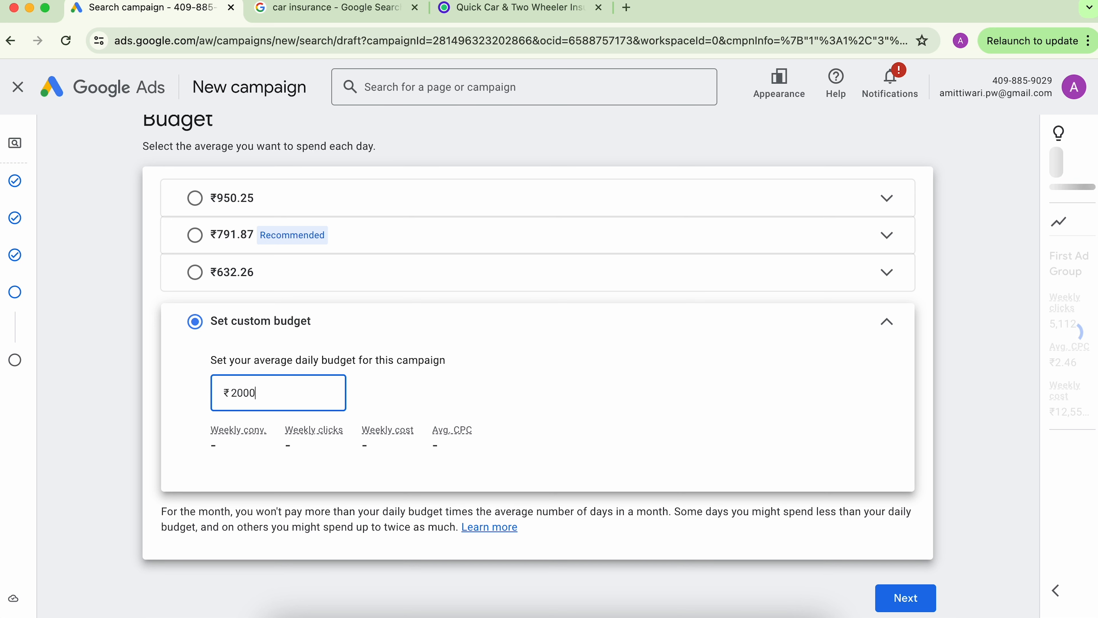
{"action": "left_click", "coordinate": [114, 389]}
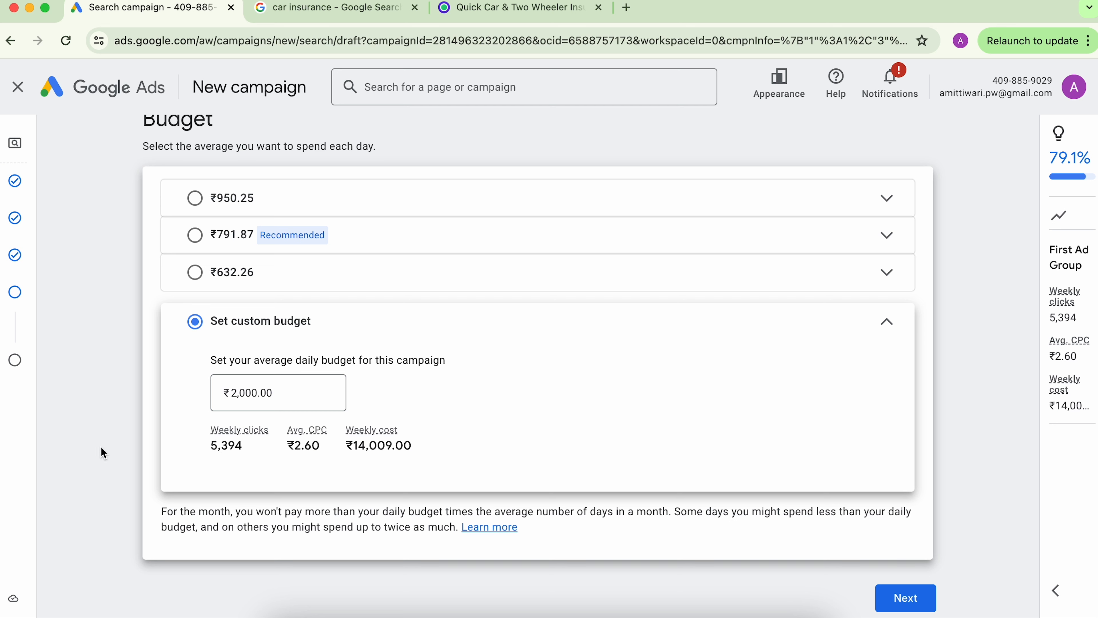
{"action": "left_click", "coordinate": [916, 604]}
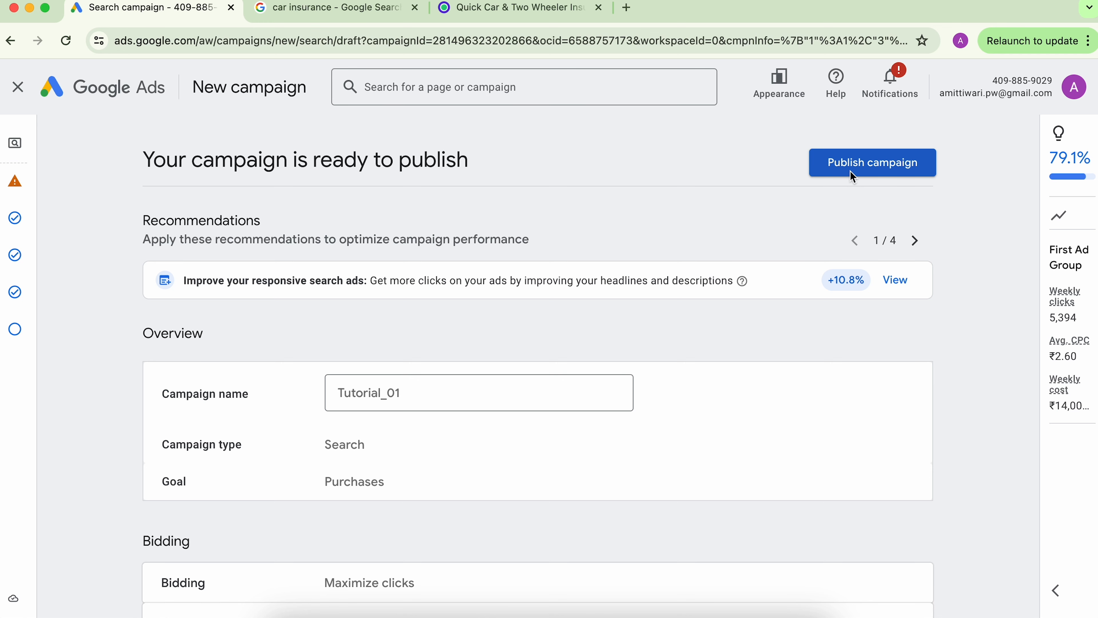
- Review the campaign summary for Tutorial_01 and publish the campaign
{"action": "scroll", "coordinate": [552, 462], "scroll_direction": "down", "scroll_amount": 10}
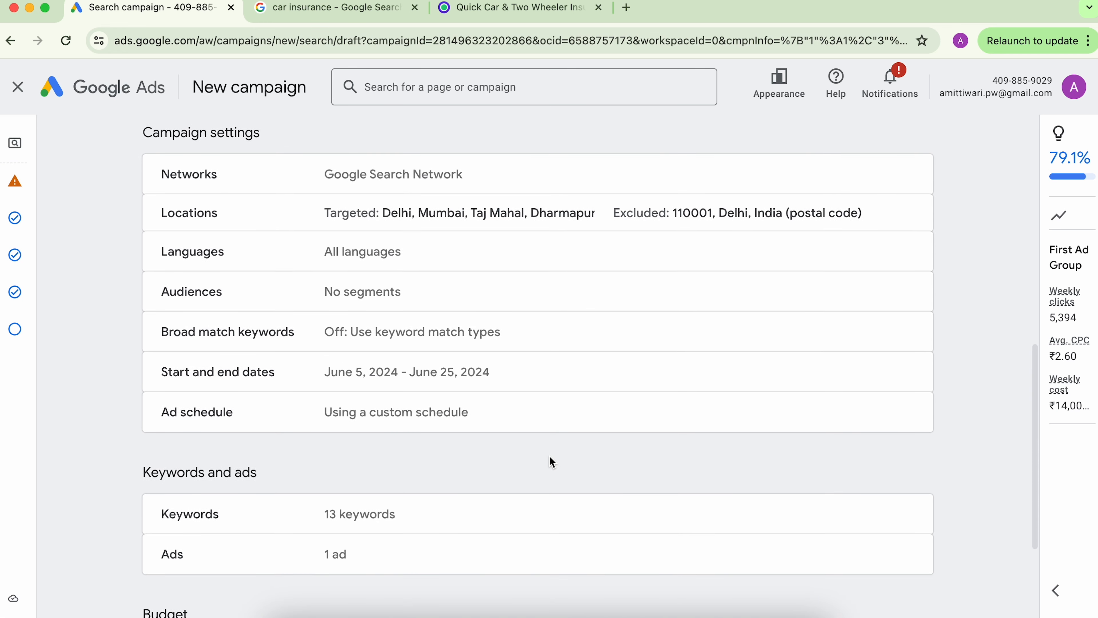
{"action": "scroll", "coordinate": [549, 458], "scroll_direction": "down", "scroll_amount": 2}
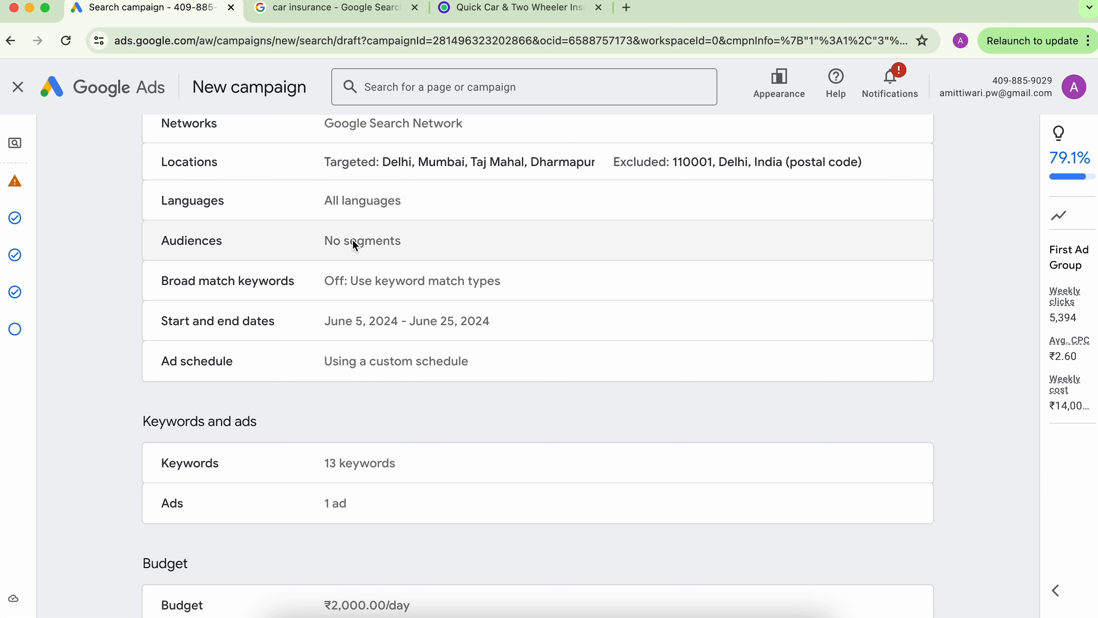
{"action": "scroll", "coordinate": [353, 240], "scroll_direction": "up", "scroll_amount": 12}
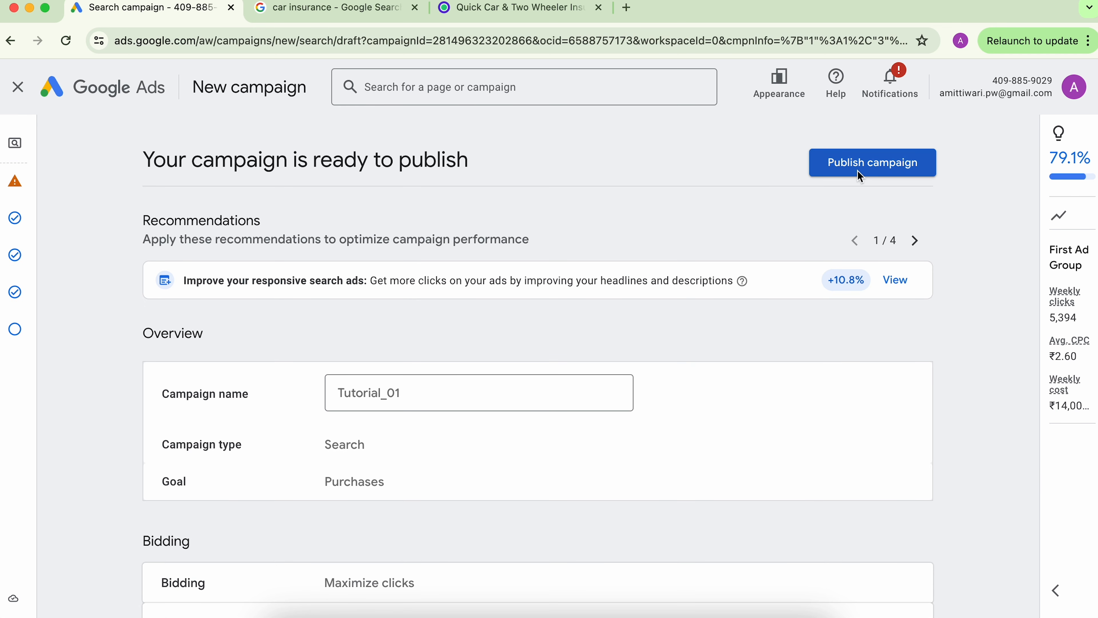
{"action": "left_click", "coordinate": [858, 170]}
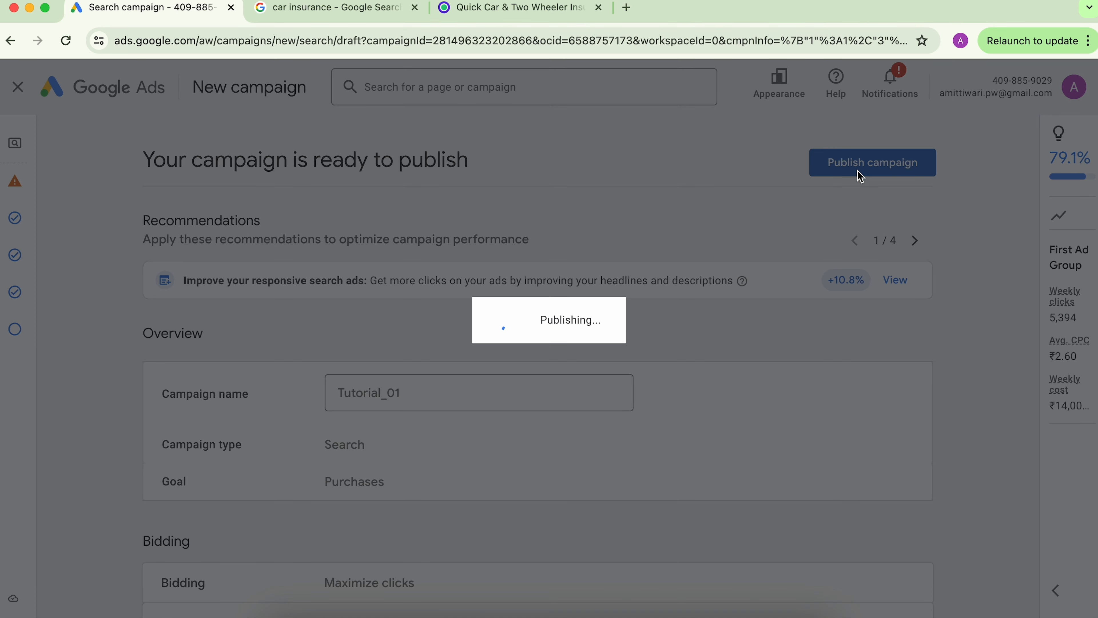